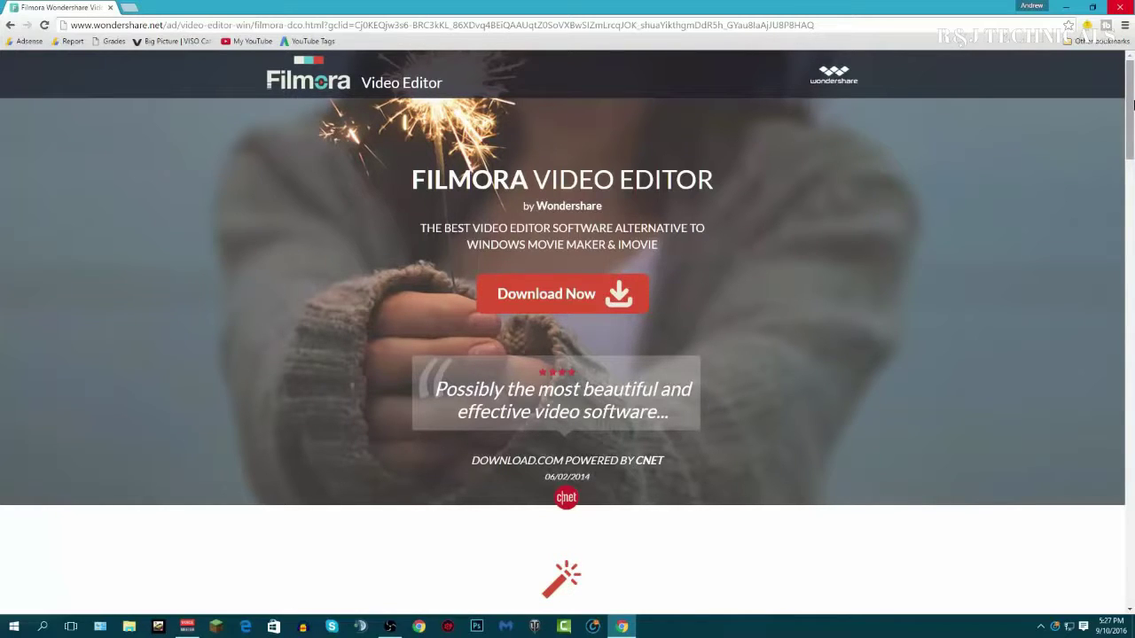
# - Look over the Filmora Video Editor download page, including its overview of functions
pyautogui.moveTo(1132, 105)
pyautogui.mouseDown()
pyautogui.moveTo(1130, 221)
pyautogui.moveTo(1128, 125)
pyautogui.mouseUp()
pyautogui.scroll(-3, 823, 320)
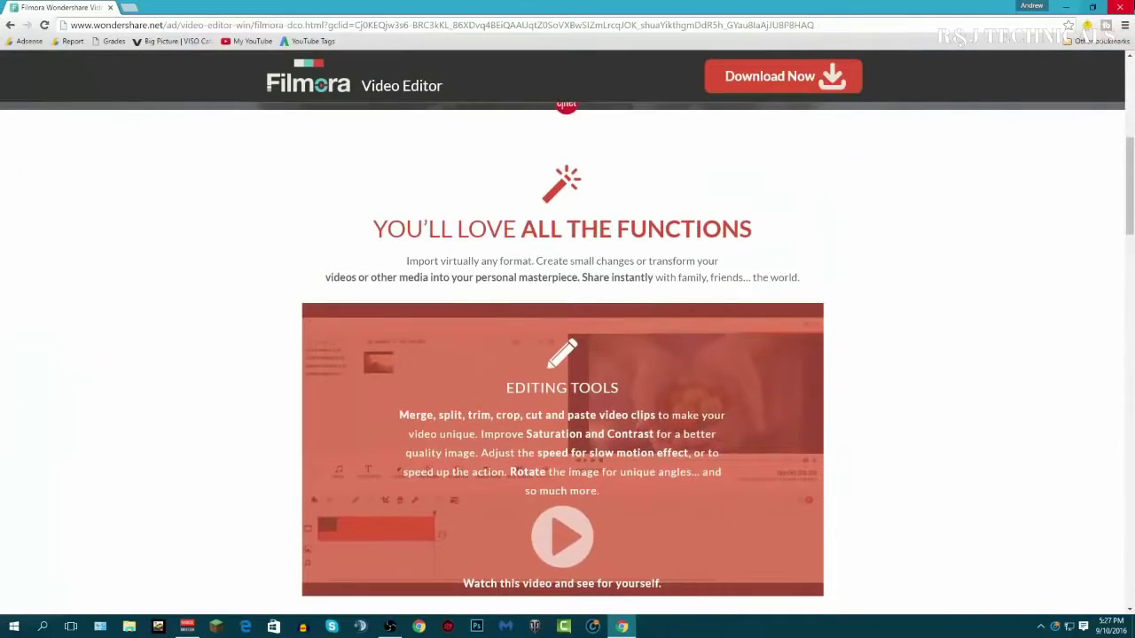
pyautogui.moveTo(1128, 186); pyautogui.dragTo(1133, 72)
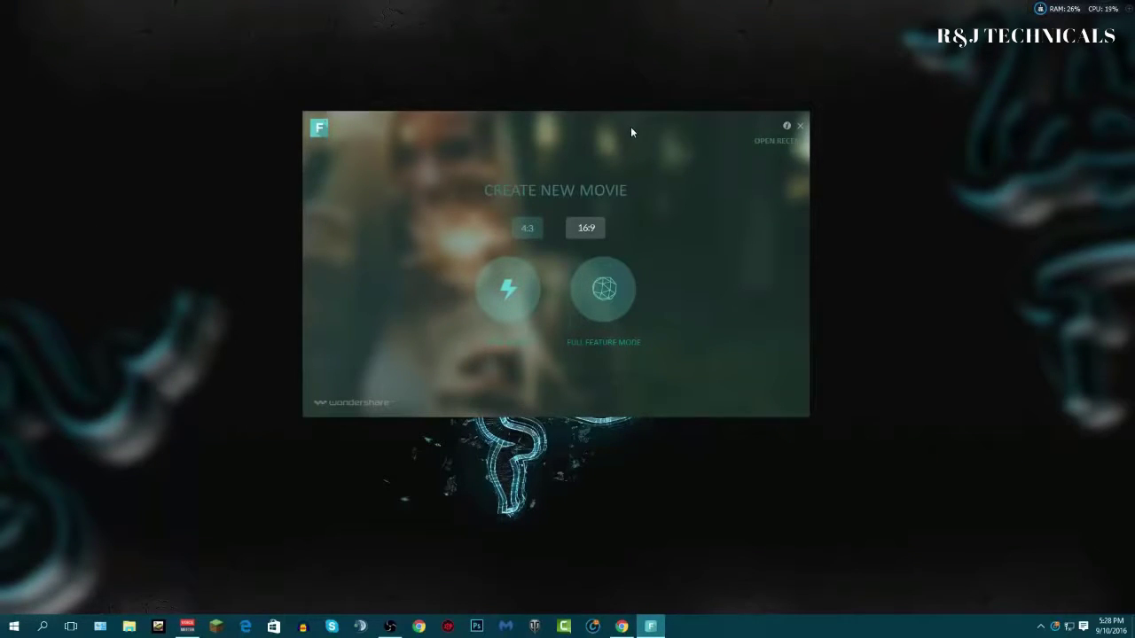
pyautogui.moveTo(633, 140)
pyautogui.mouseDown()
pyautogui.moveTo(608, 121)
pyautogui.moveTo(621, 127)
pyautogui.mouseUp()
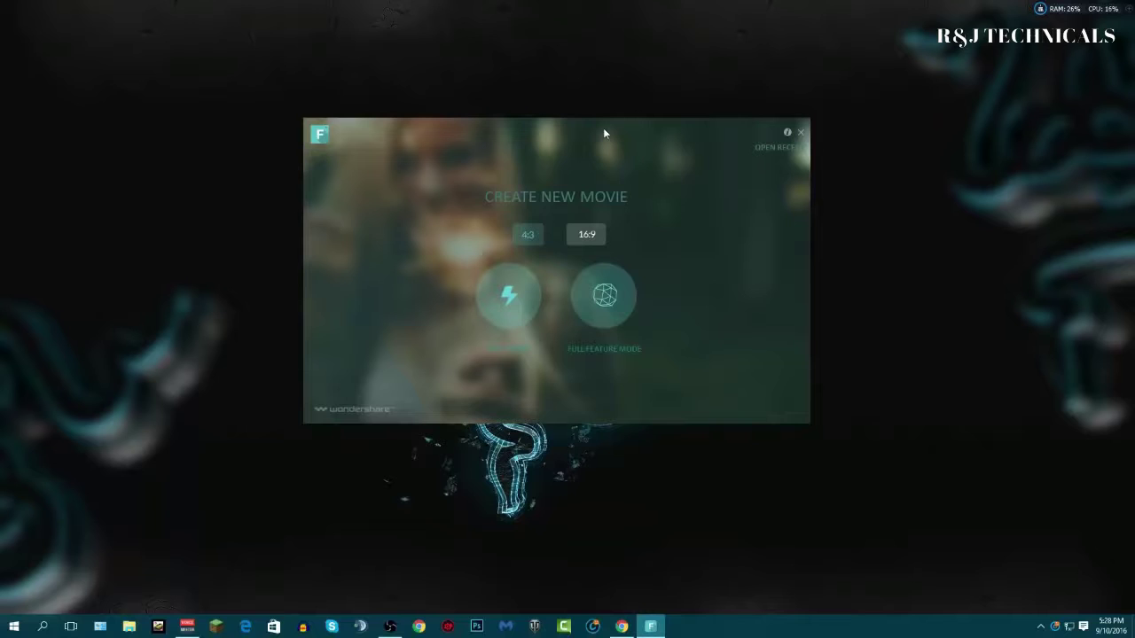
pyautogui.moveTo(593, 112); pyautogui.dragTo(595, 159)
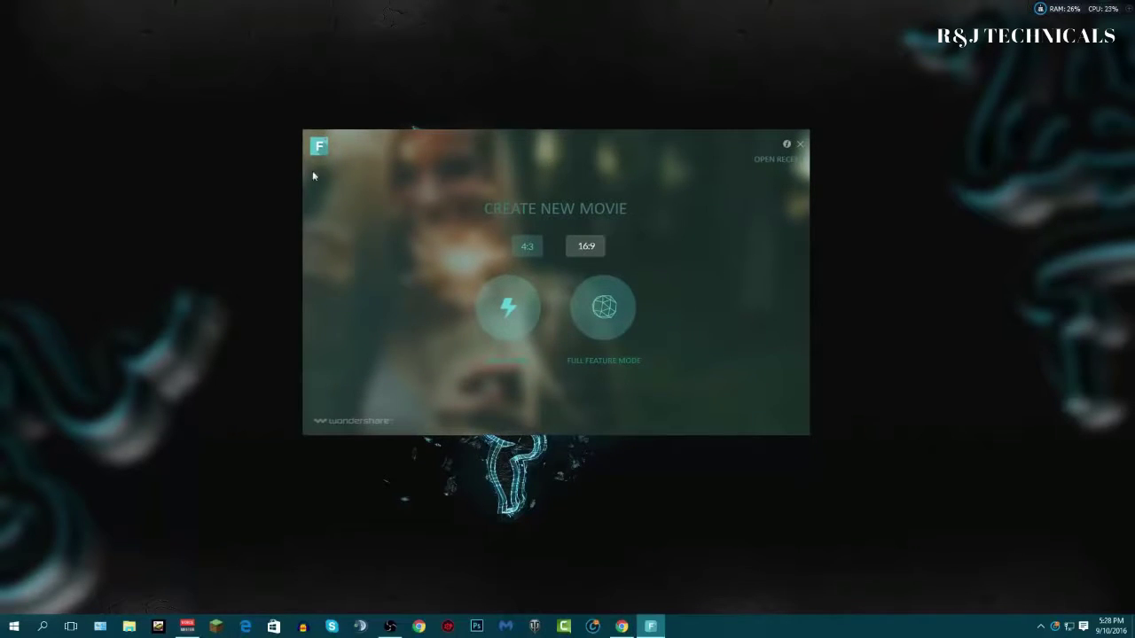
pyautogui.moveTo(724, 152); pyautogui.dragTo(582, 152)
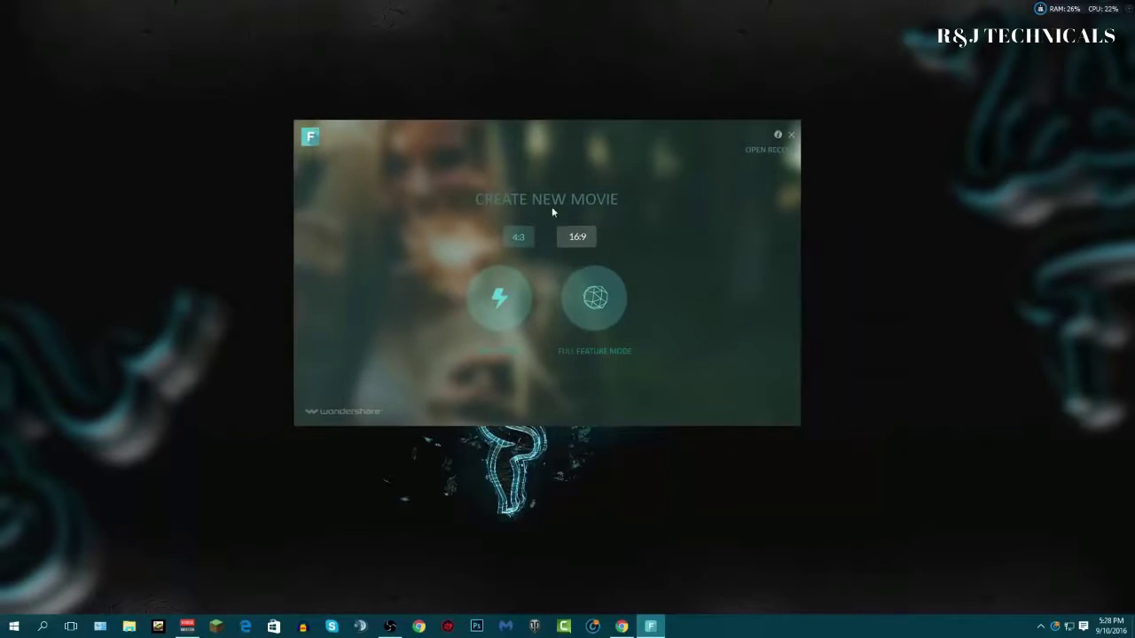
pyautogui.click(523, 237)
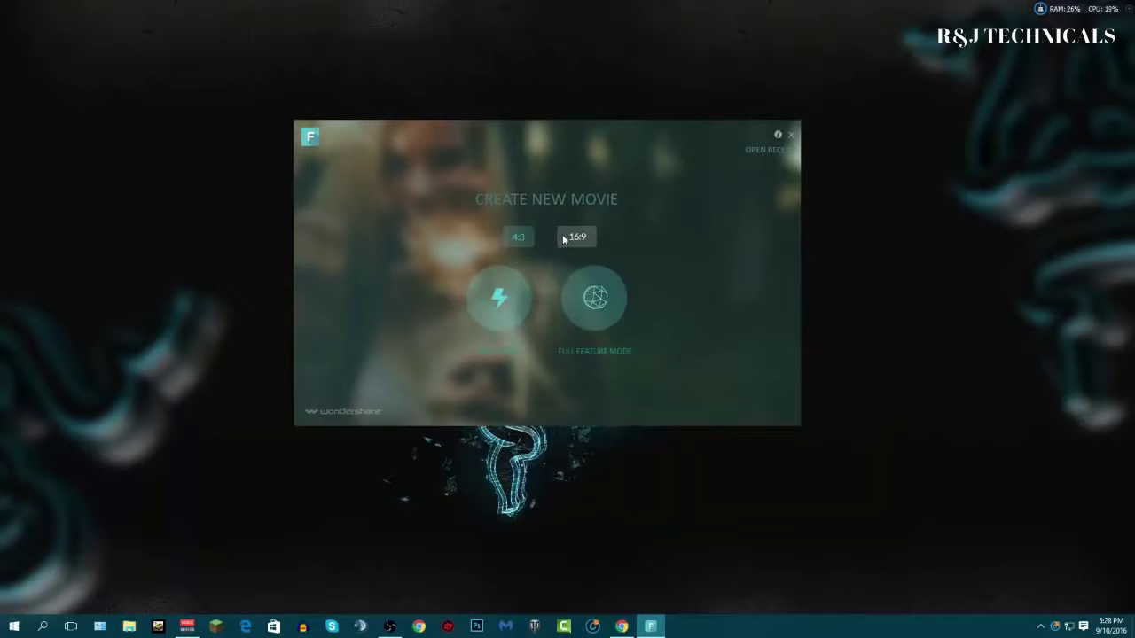
pyautogui.click(514, 238)
pyautogui.moveTo(626, 153); pyautogui.dragTo(640, 130)
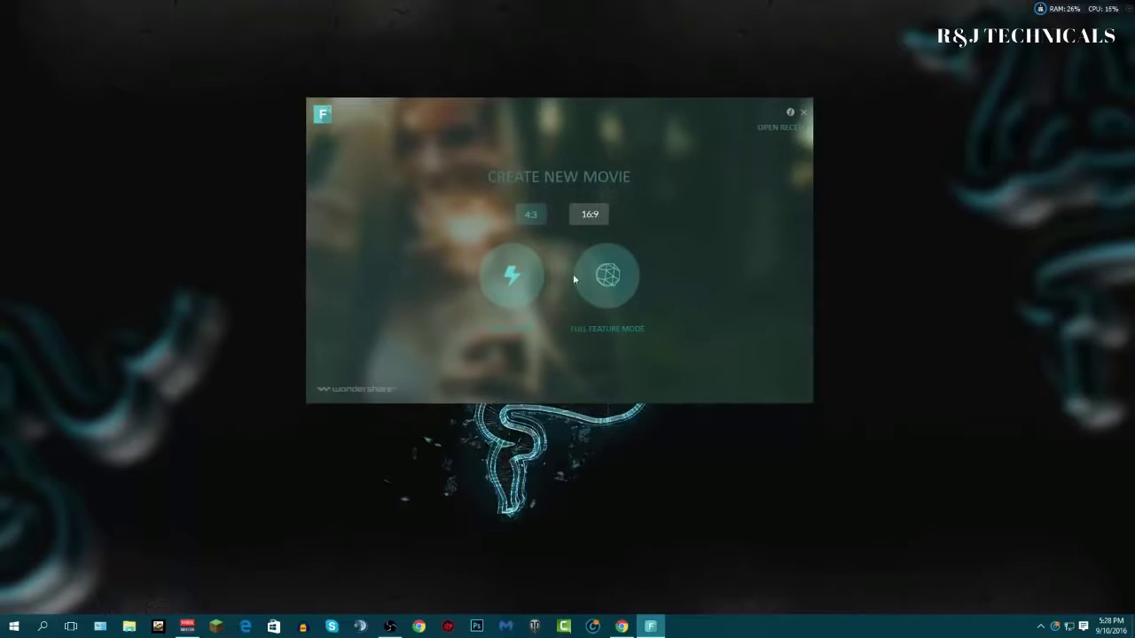
# - Open a new 16:9 movie in Easy Mode and quit that mode again
pyautogui.click(528, 271)
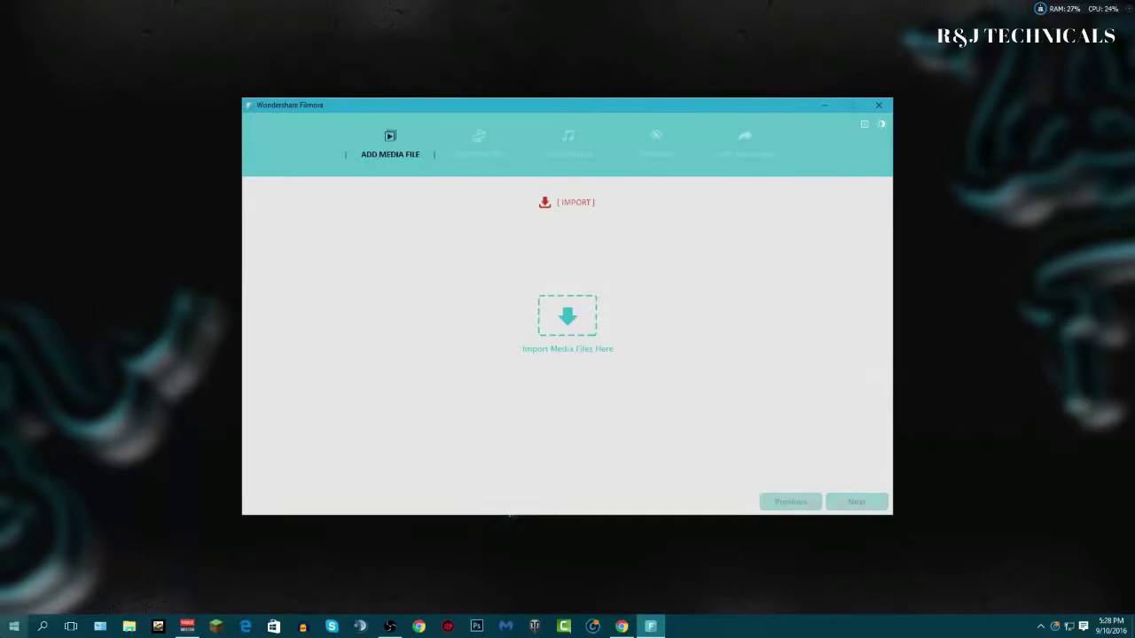
pyautogui.click(878, 105)
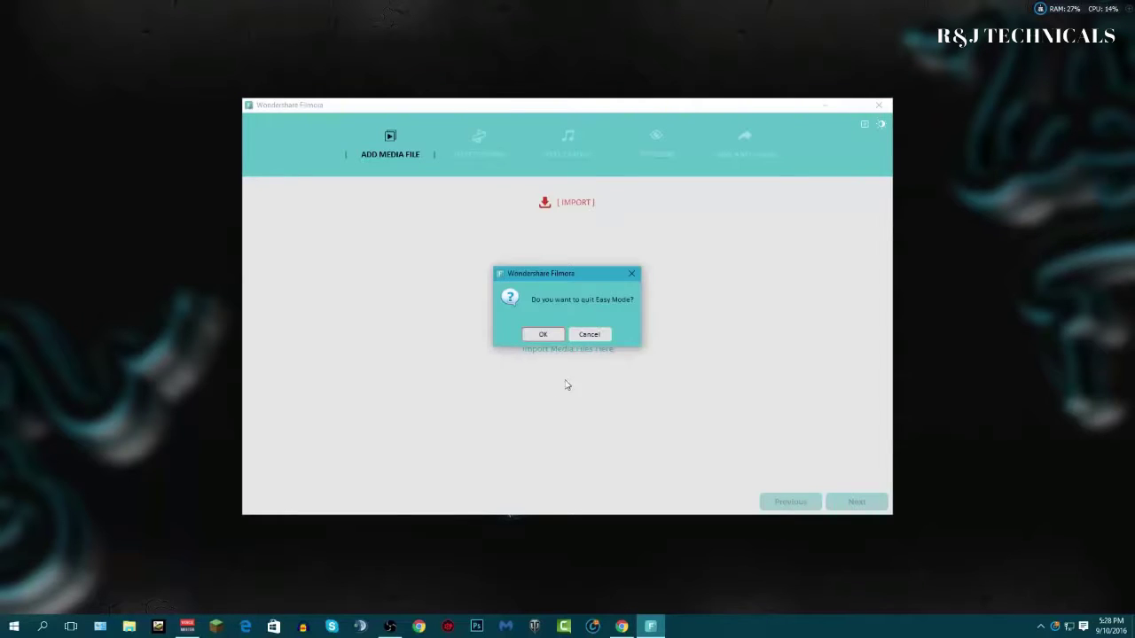
pyautogui.click(543, 335)
pyautogui.press('super')
pyautogui.click(668, 116)
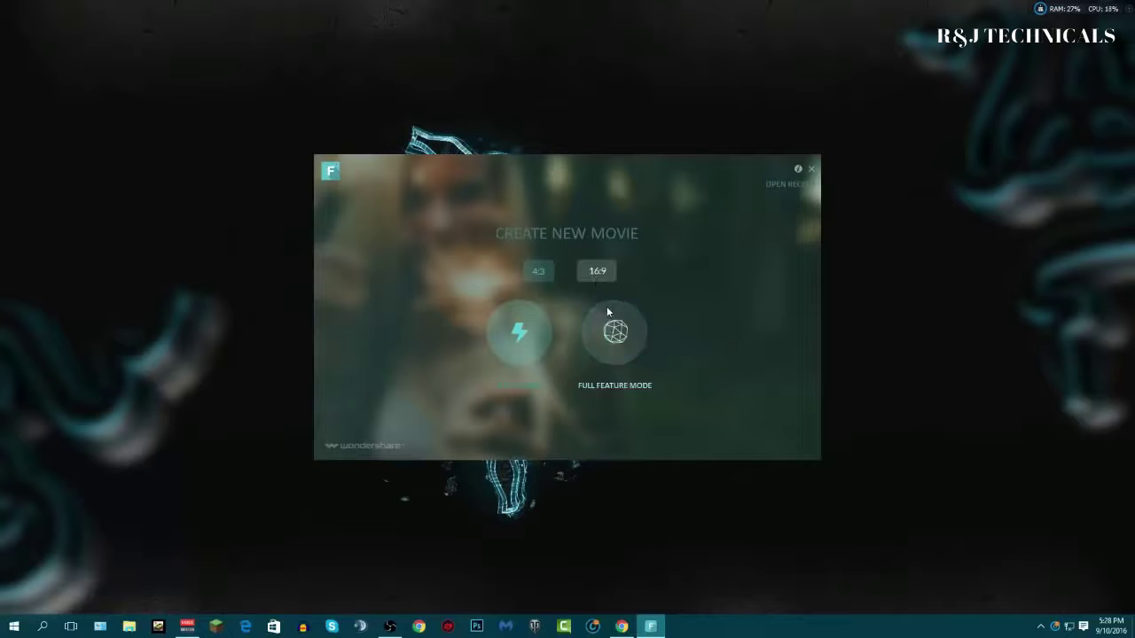
# - Start a new 16:9 movie in Full Feature Mode and browse to the Gameplay folder for media import
pyautogui.click(623, 333)
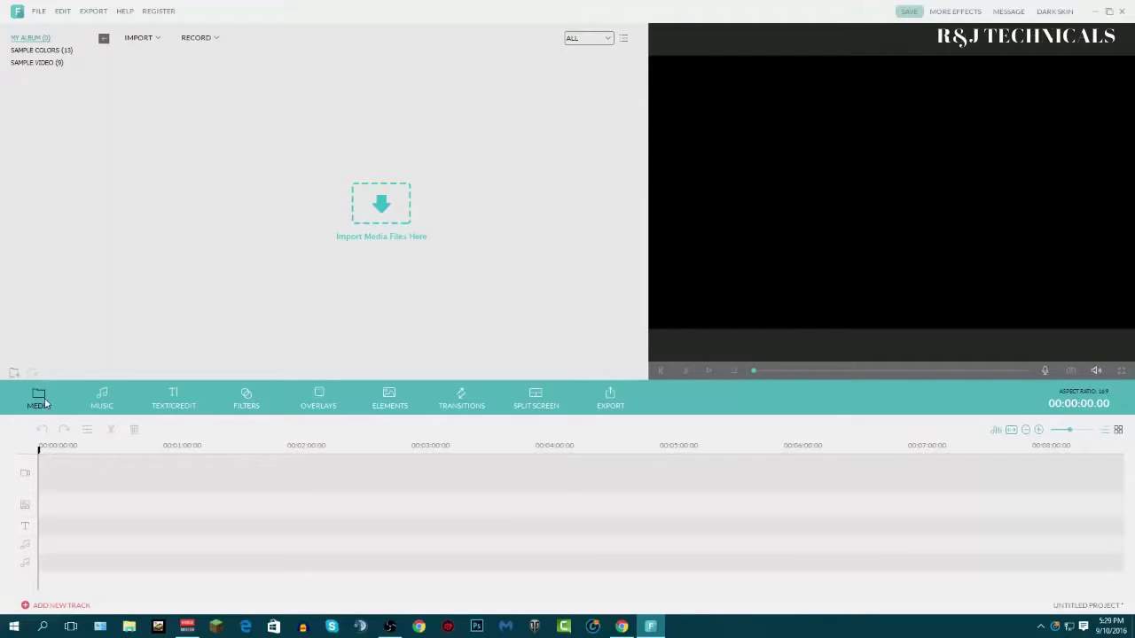
pyautogui.click(399, 221)
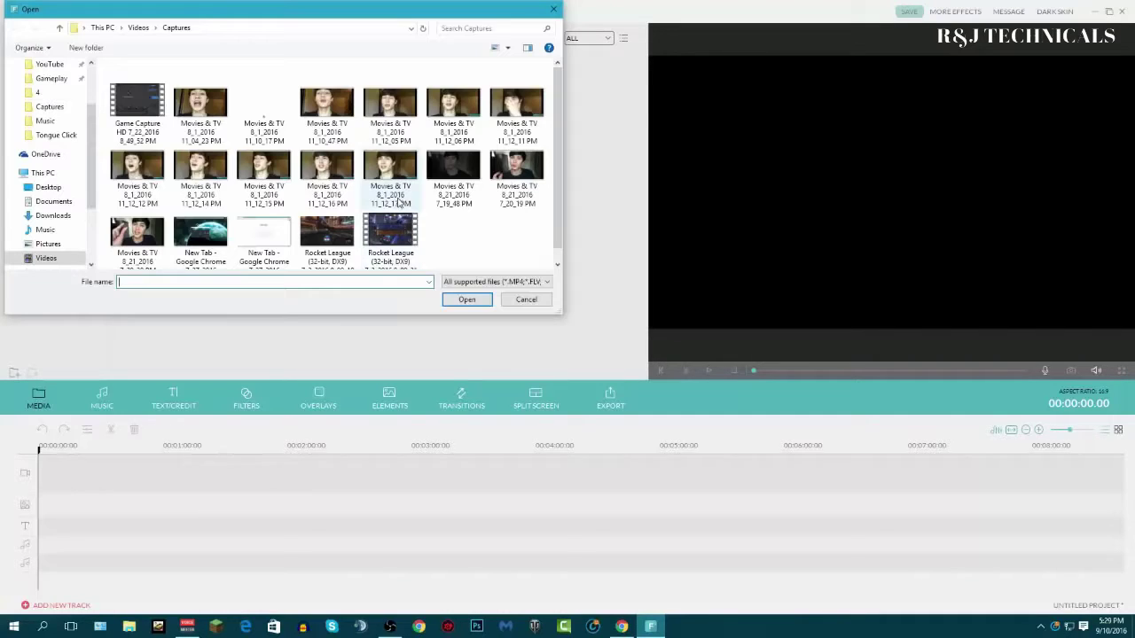
pyautogui.click(45, 121)
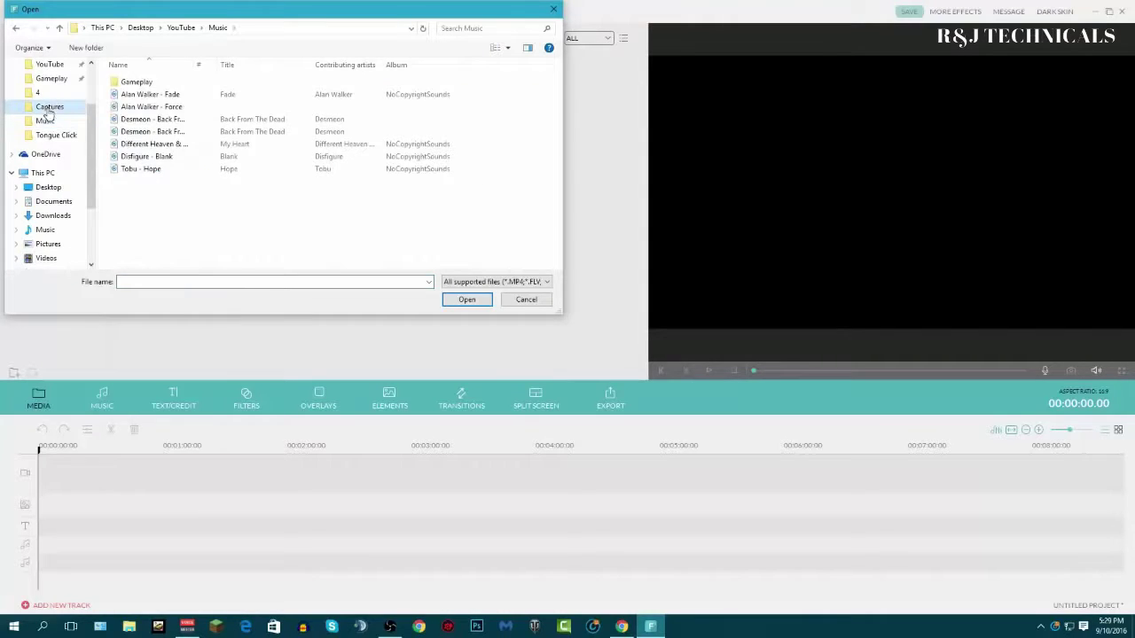
pyautogui.click(48, 108)
pyautogui.click(48, 78)
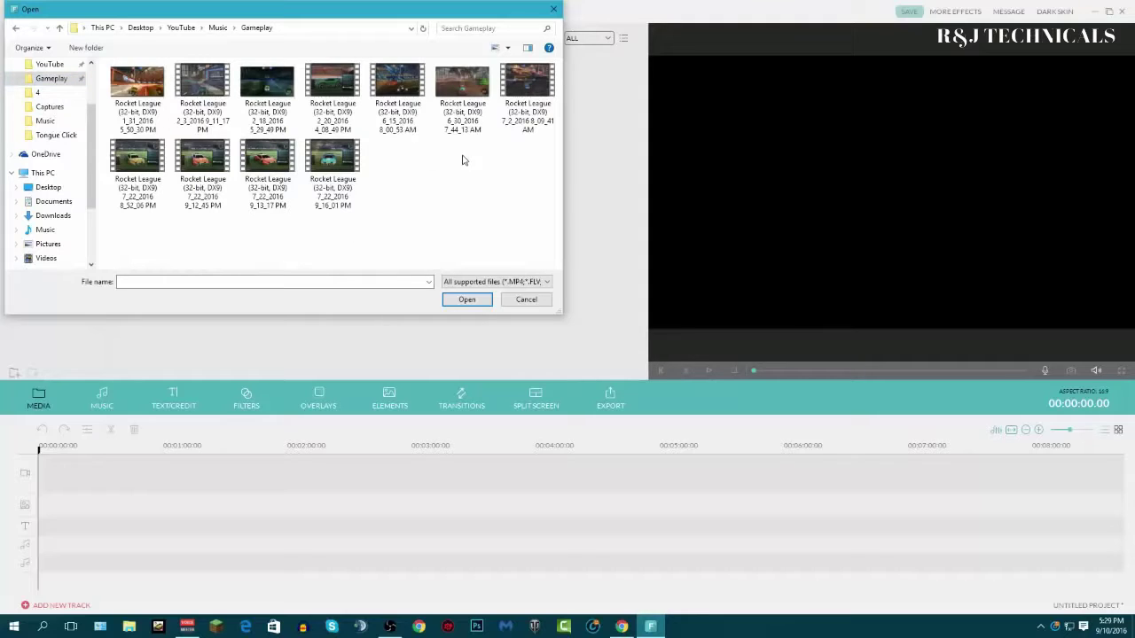
pyautogui.click(50, 107)
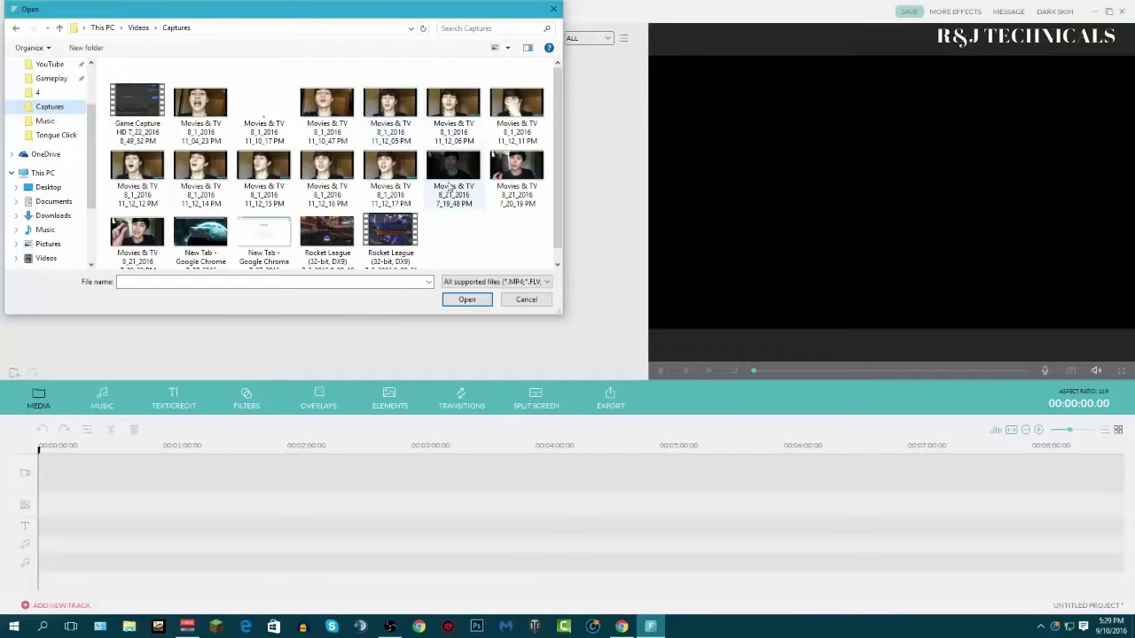
pyautogui.click(51, 78)
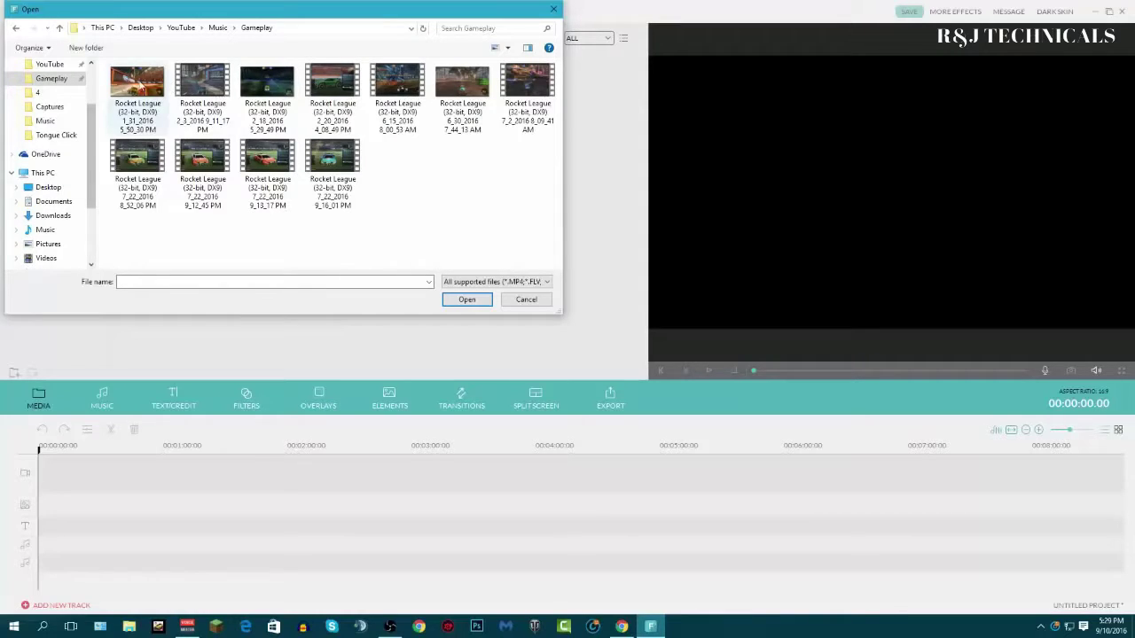
# - Inspect the file details of the Rocket League clips dated 2_3_2016, 7_2_2016 and 2_20_2016
pyautogui.click(217, 100)
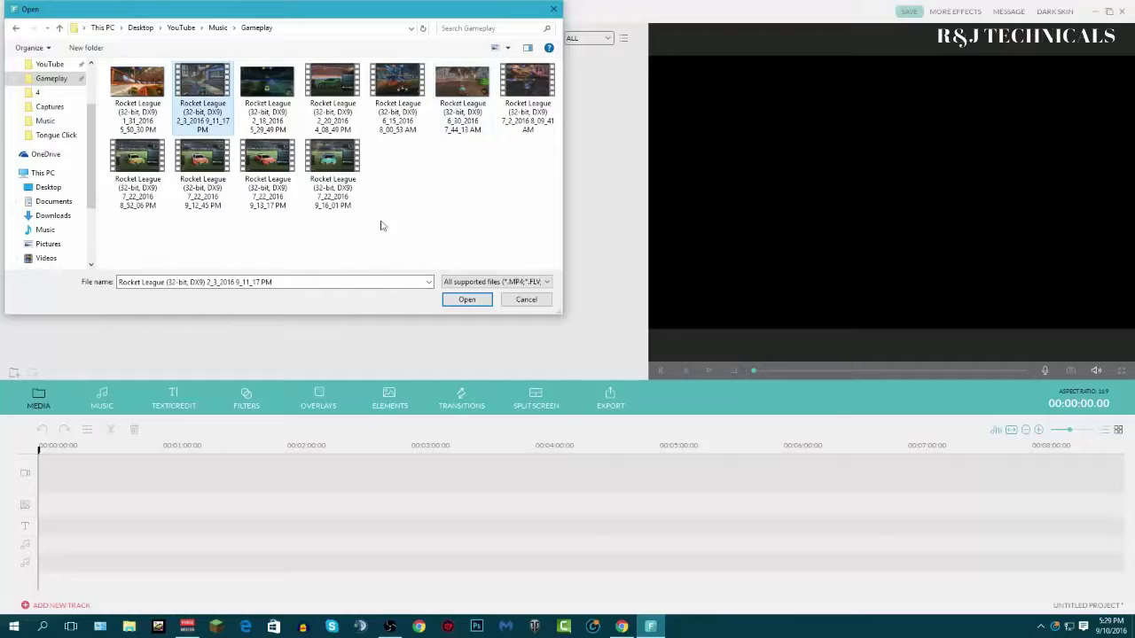
pyautogui.rightClick(218, 102)
pyautogui.click(257, 353)
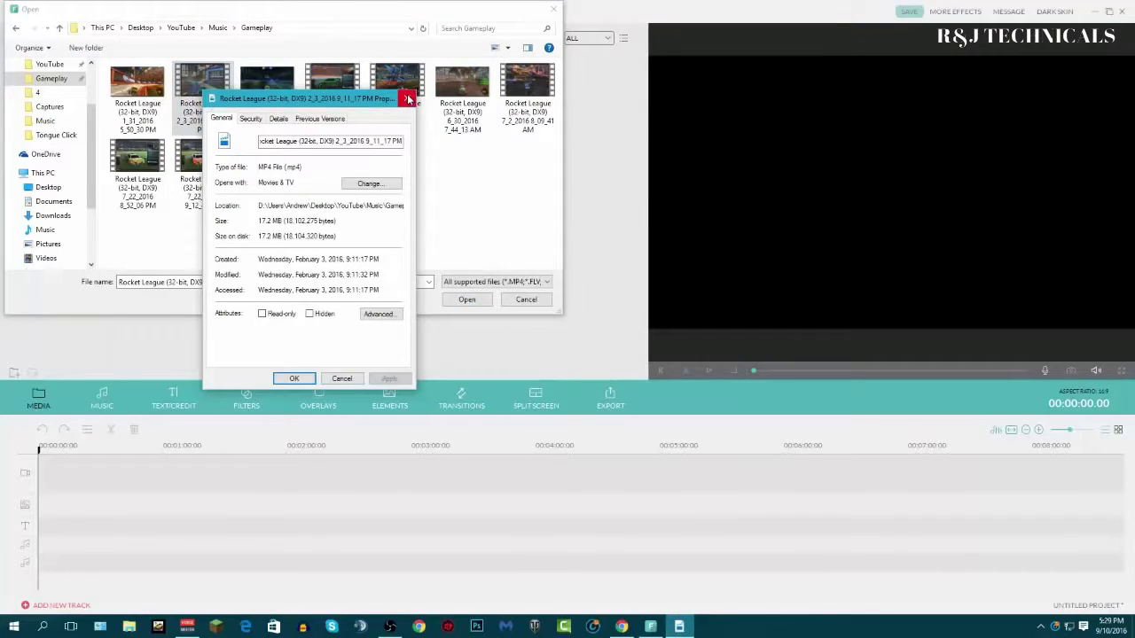
pyautogui.click(279, 119)
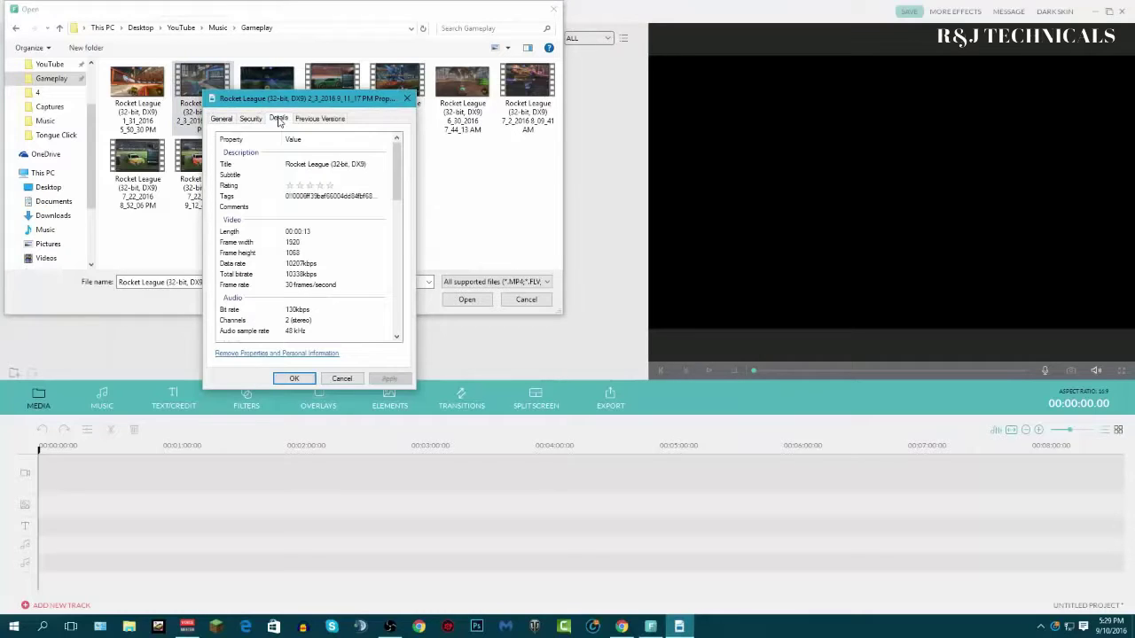
pyautogui.click(408, 98)
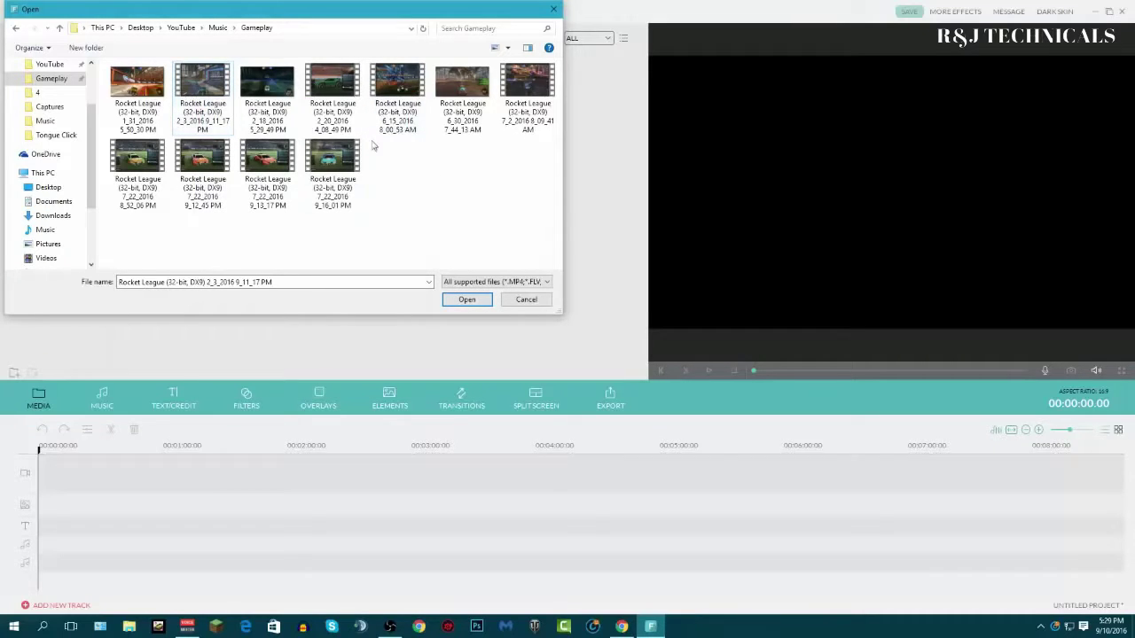
pyautogui.rightClick(537, 89)
pyautogui.click(567, 349)
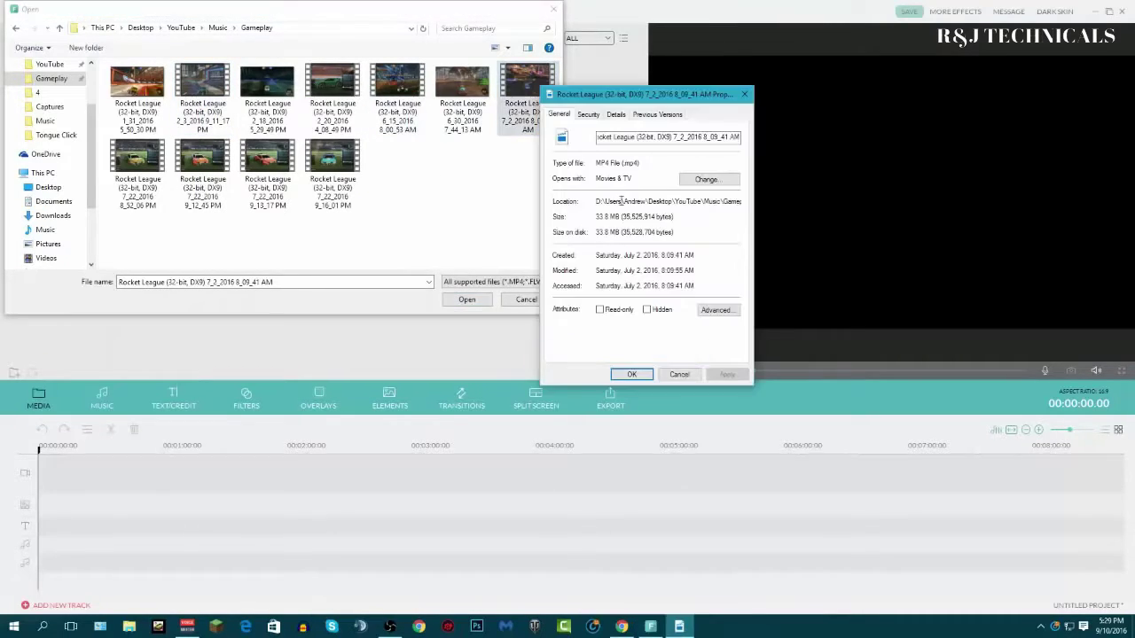
pyautogui.click(616, 115)
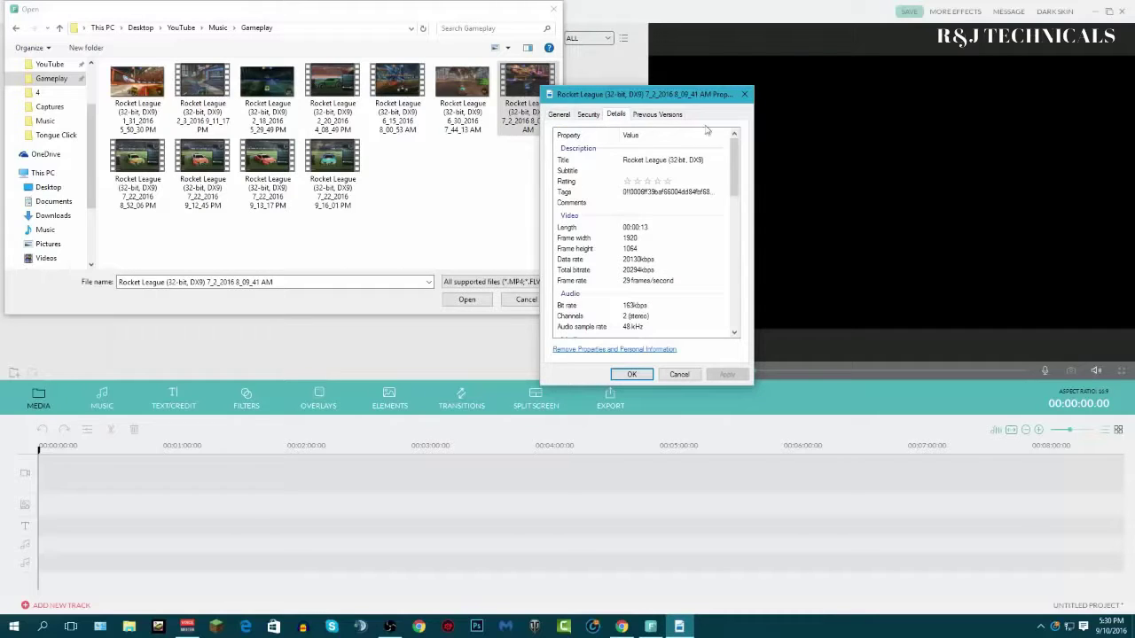
pyautogui.click(744, 94)
pyautogui.rightClick(325, 86)
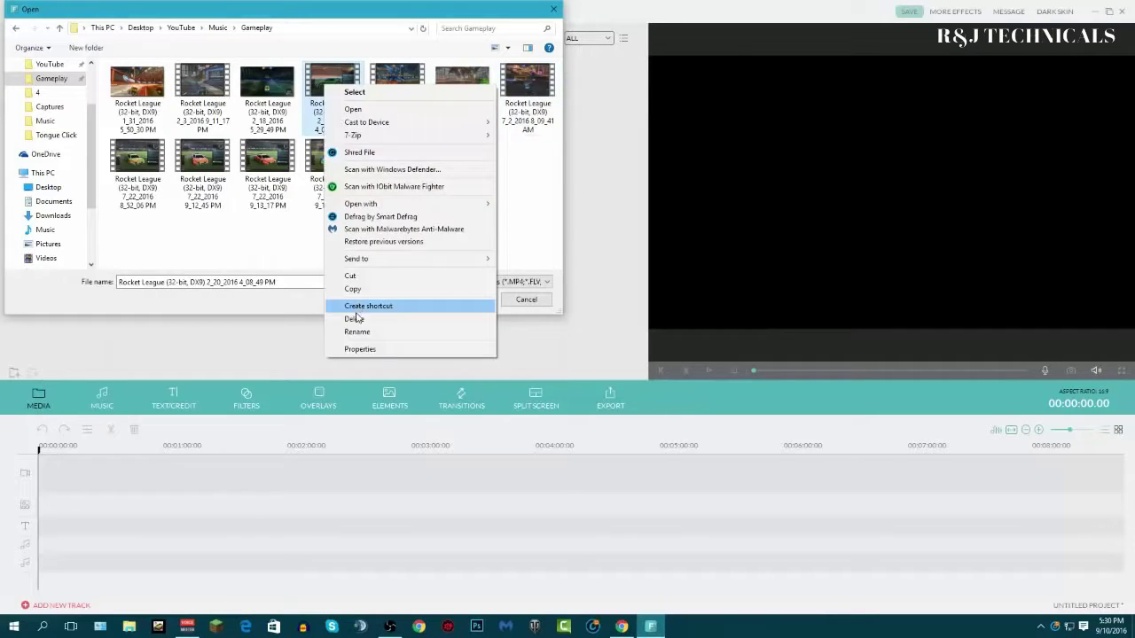
pyautogui.click(360, 348)
pyautogui.click(402, 114)
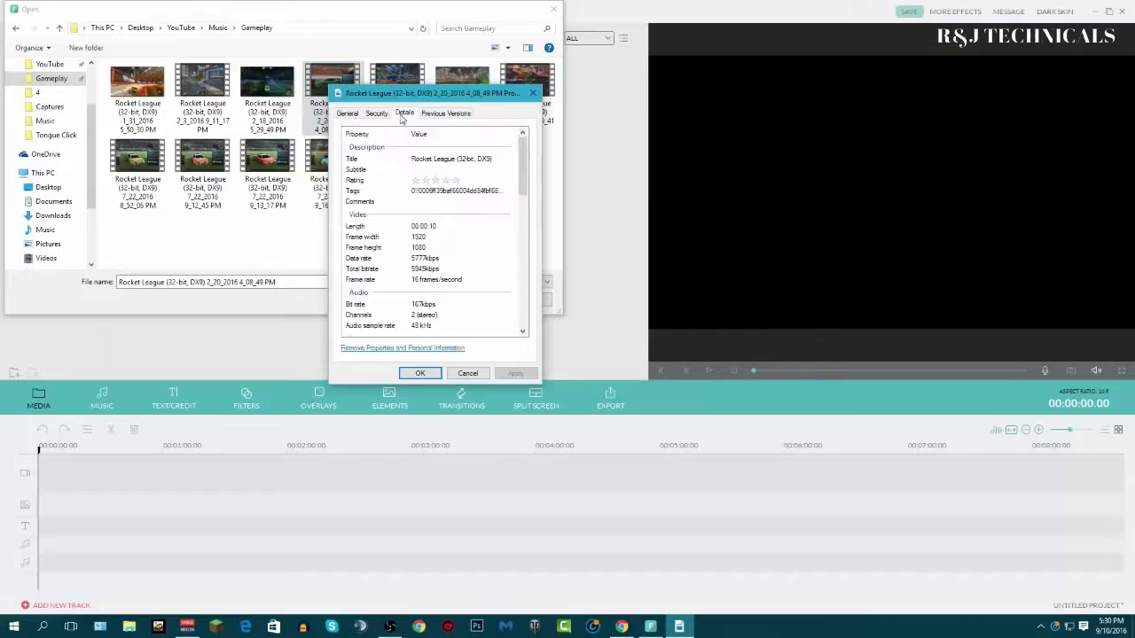
pyautogui.click(533, 92)
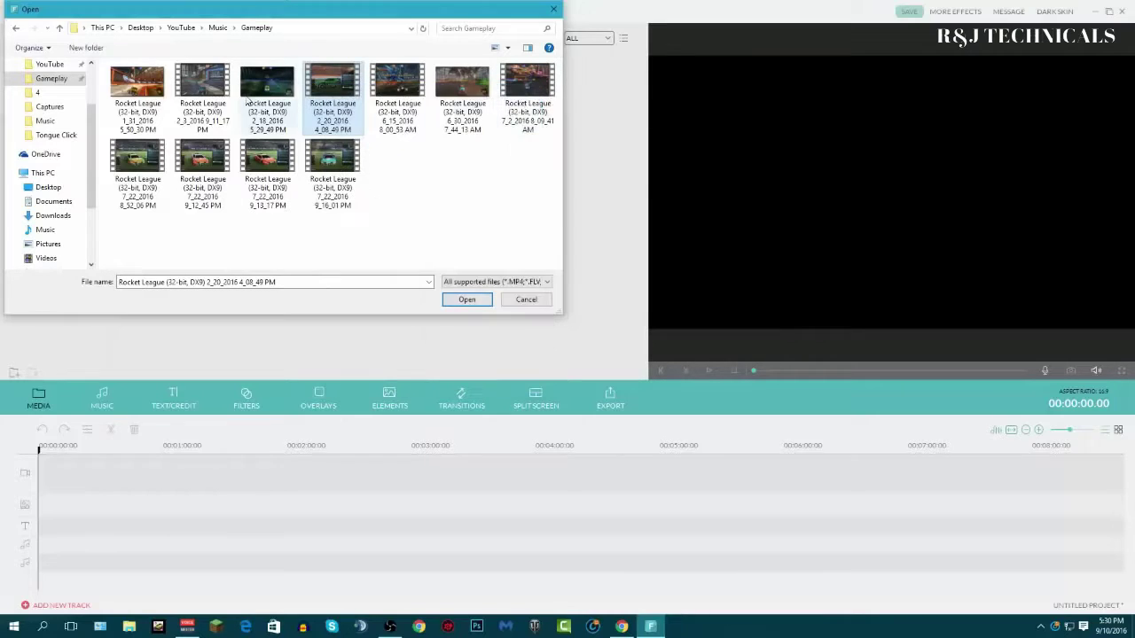
# - Import the clip "Rocket League (32-bit, DX9) 2_3_2016 9_11_17 PM" into the media album
pyautogui.click(211, 98)
pyautogui.doubleClick(219, 98)
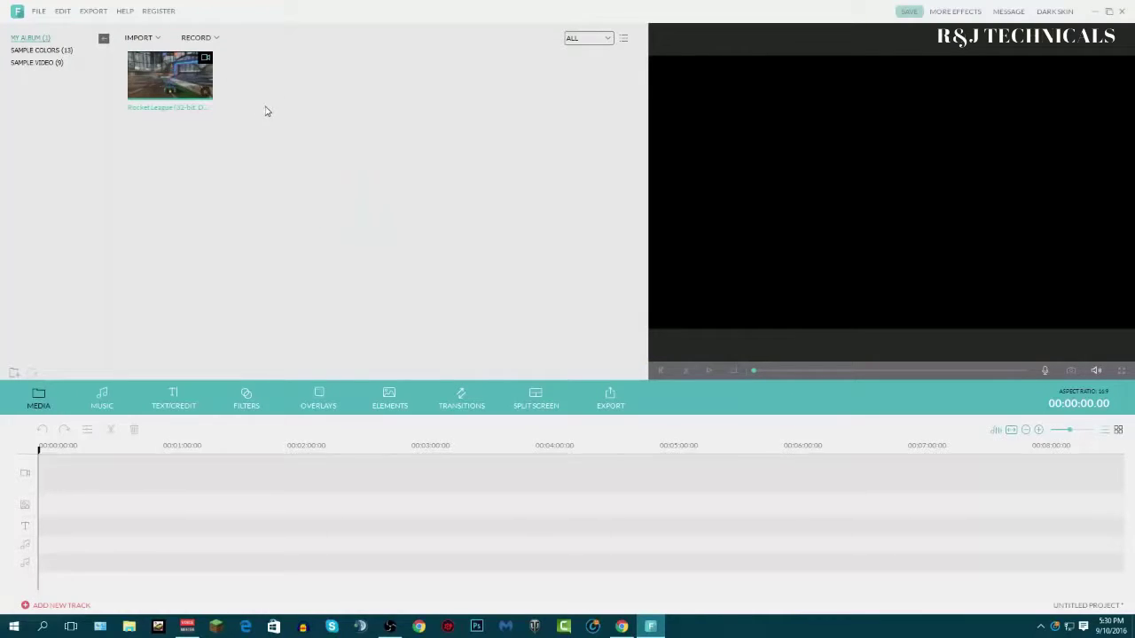
pyautogui.click(198, 96)
pyautogui.click(209, 38)
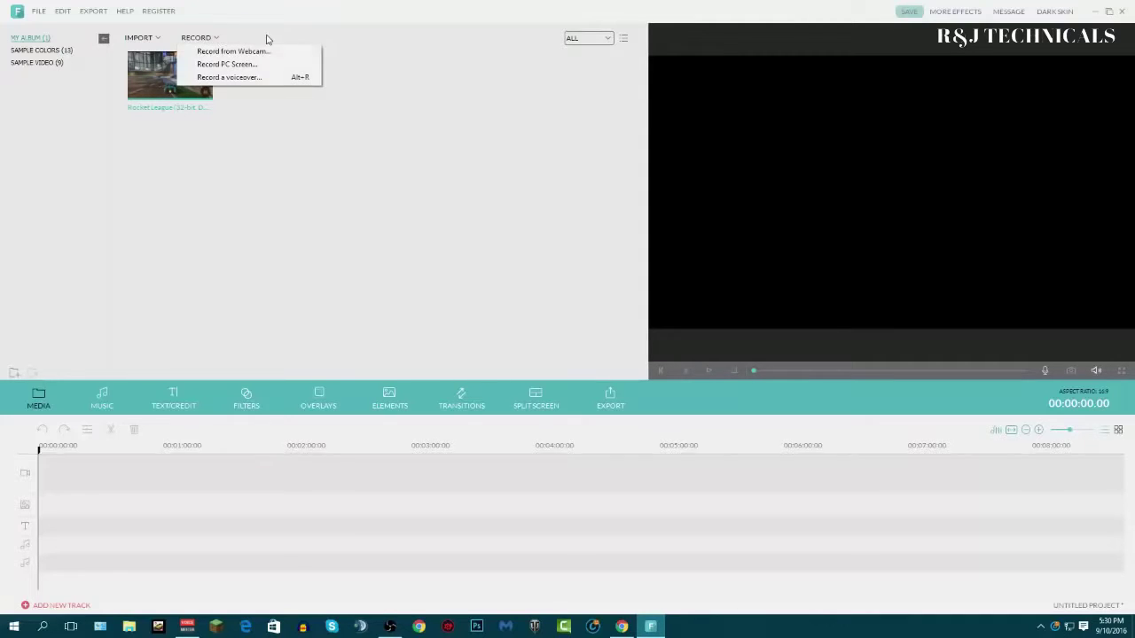
pyautogui.click(390, 126)
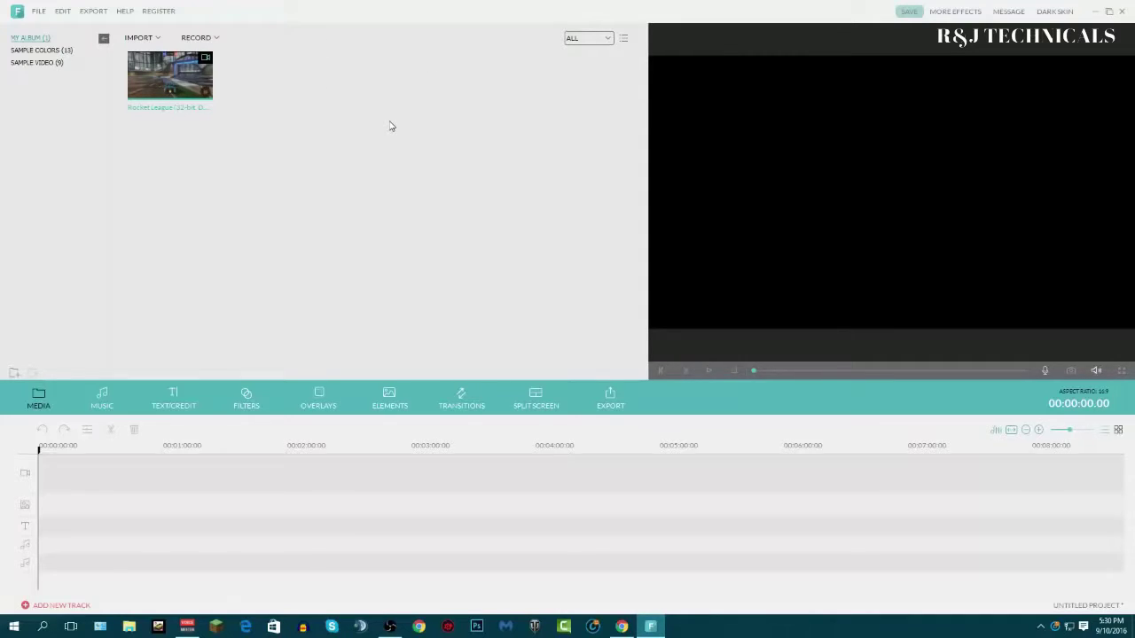
pyautogui.click(201, 41)
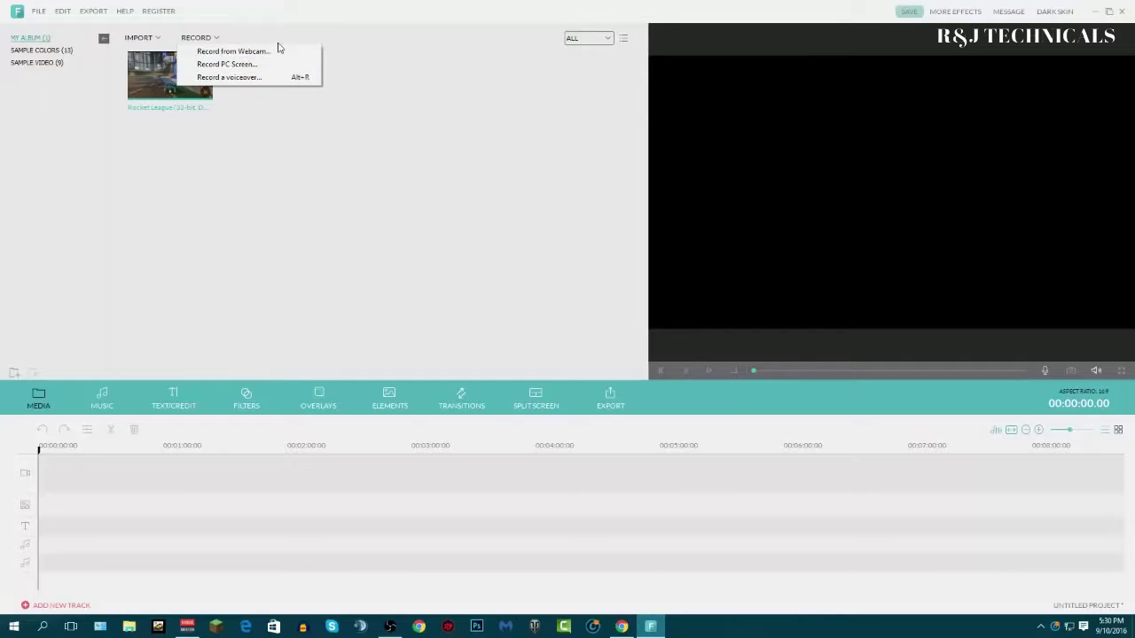
pyautogui.click(358, 135)
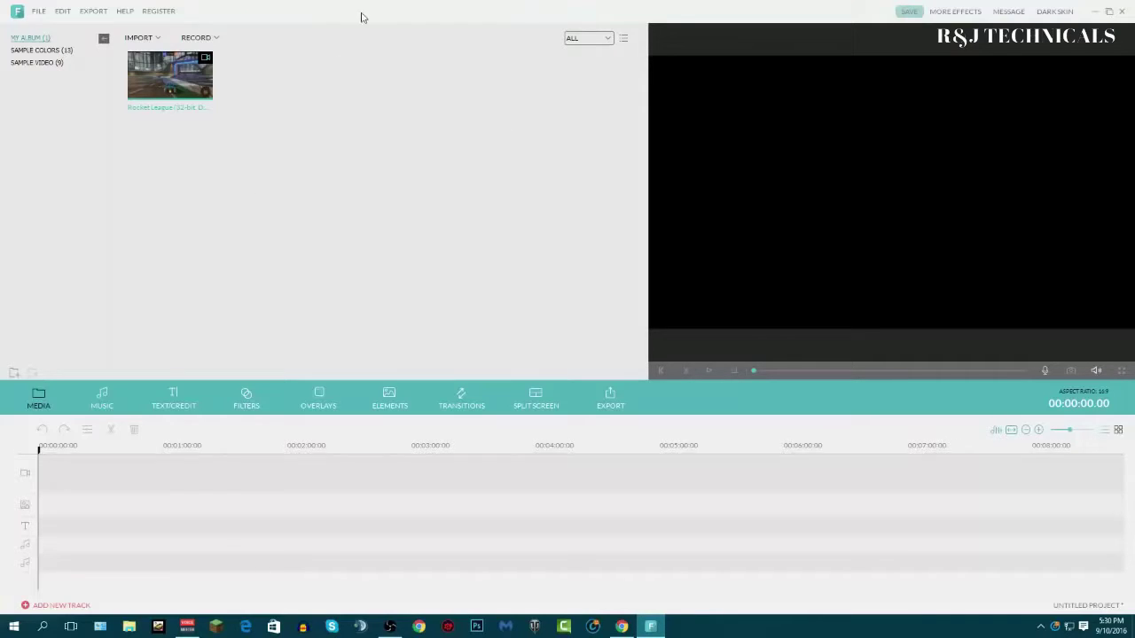
pyautogui.click(149, 40)
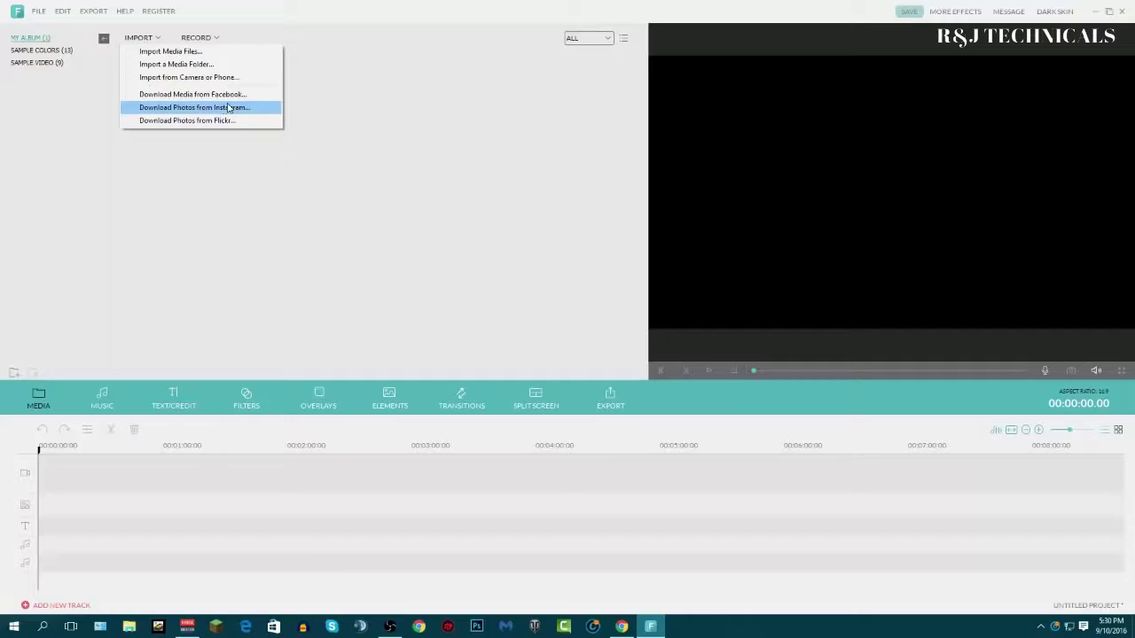
pyautogui.click(352, 117)
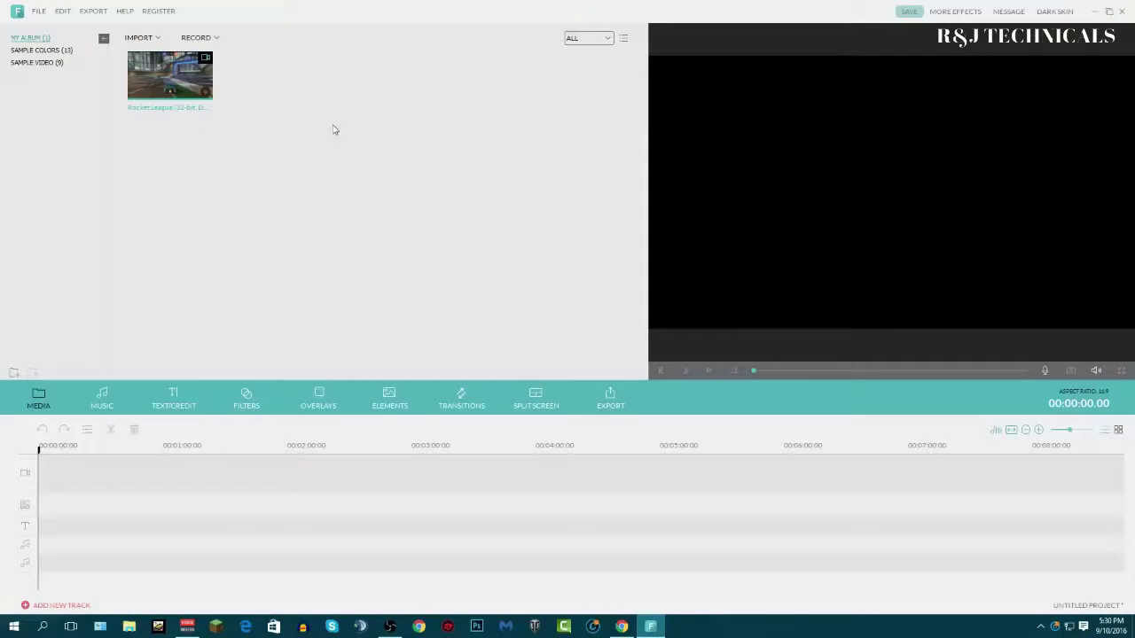
# - Place the imported Rocket League clip at the start of the timeline's video track
pyautogui.moveTo(203, 77)
pyautogui.moveTo(174, 80); pyautogui.dragTo(82, 495)
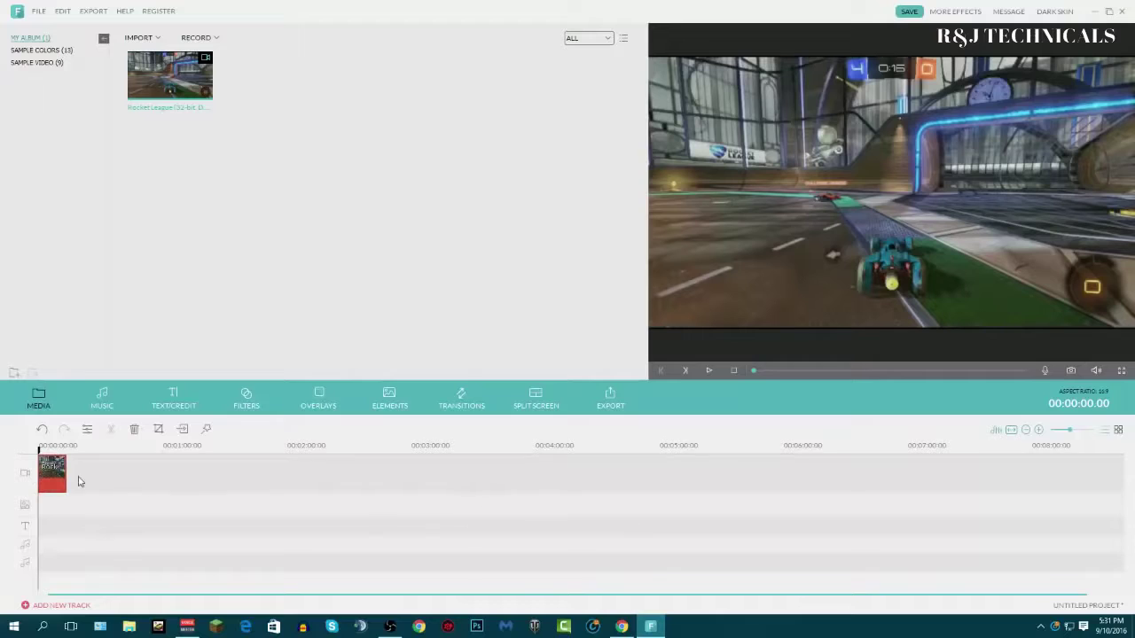
# - Check the file properties of the imported Rocket League clip in the album, including its video and audio format
pyautogui.rightClick(204, 76)
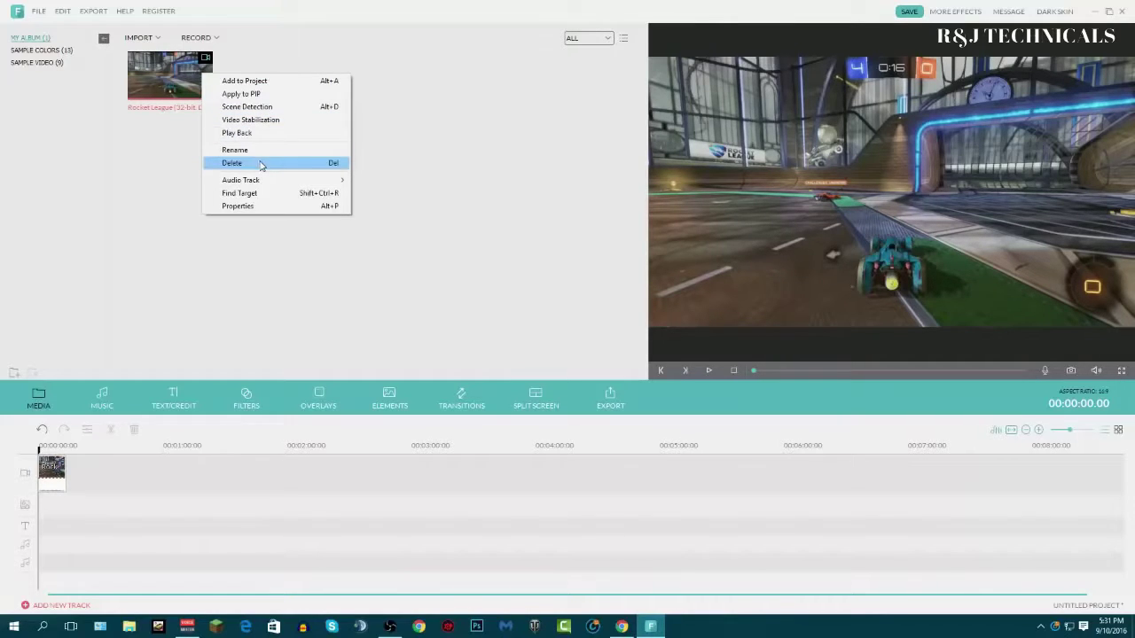
pyautogui.moveTo(245, 180)
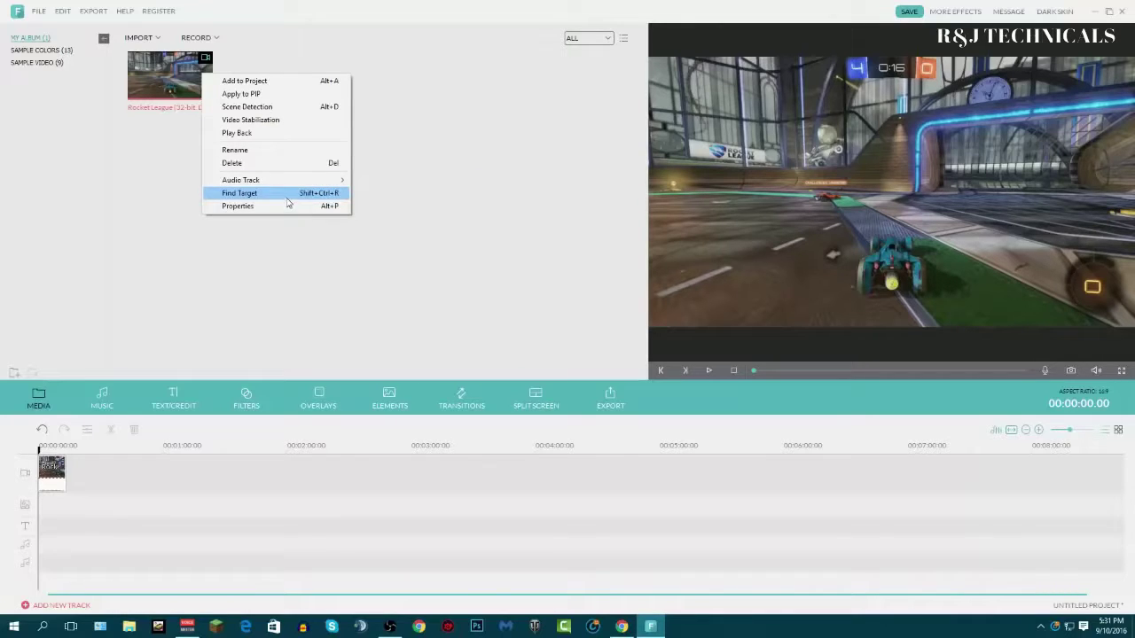
pyautogui.moveTo(325, 183)
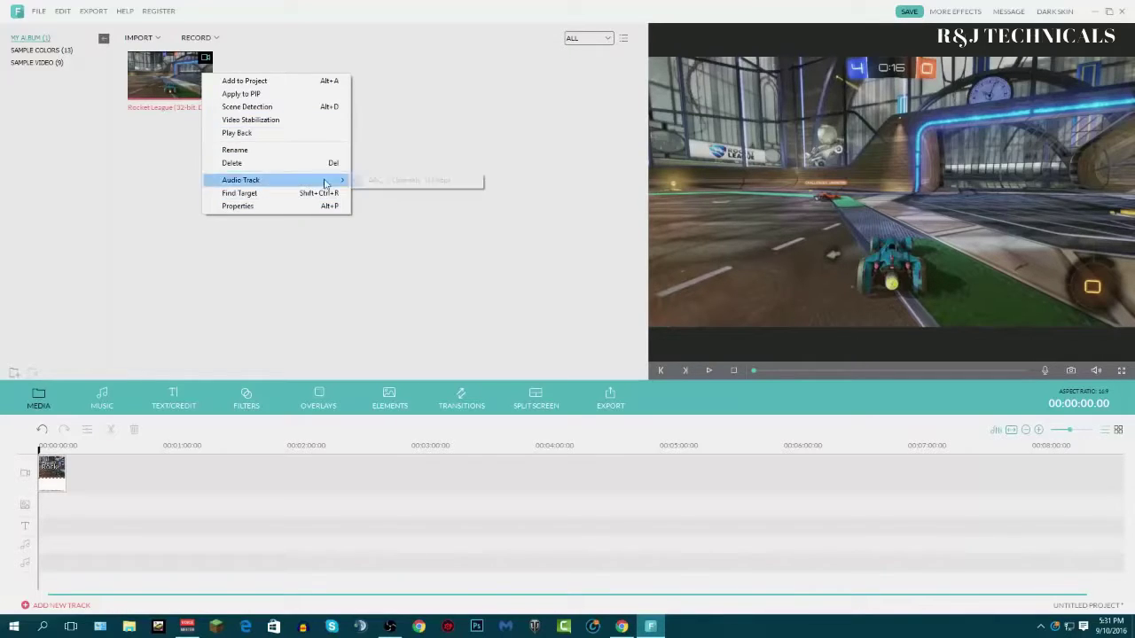
pyautogui.click(245, 206)
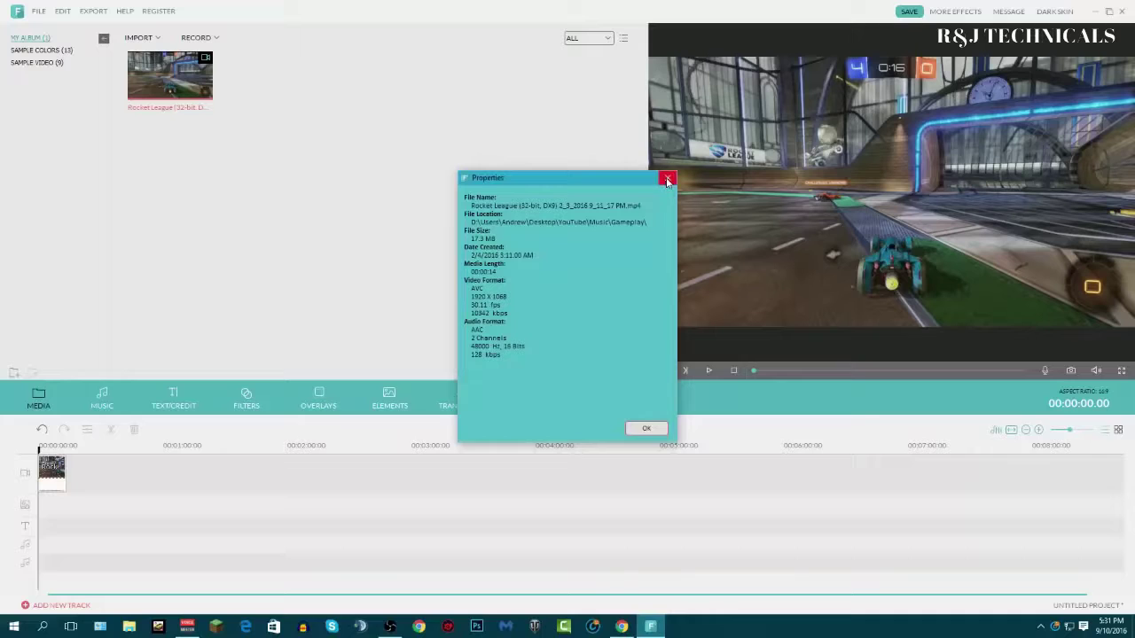
pyautogui.doubleClick(477, 289)
pyautogui.press('Tab')
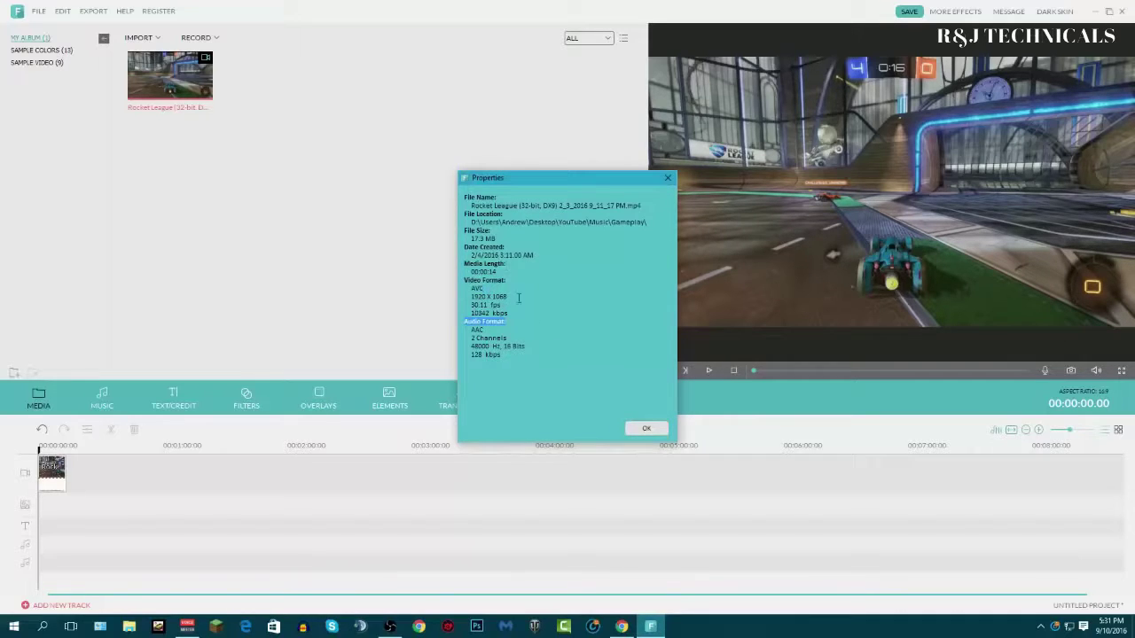
pyautogui.click(668, 180)
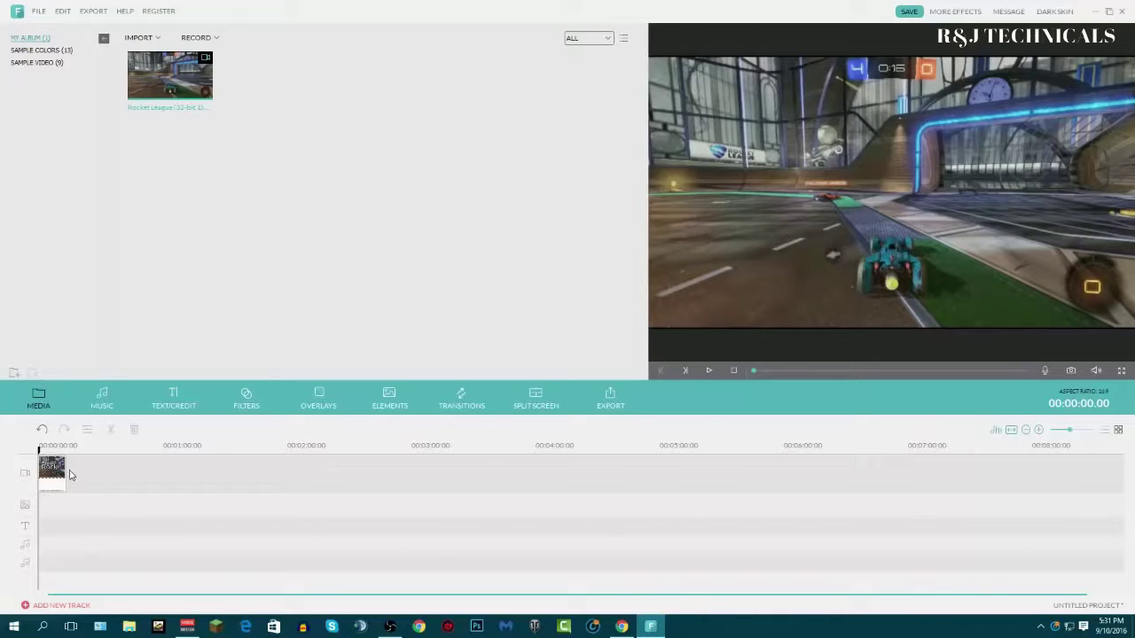
# - Download the Rock music track Refresco, add it to the start of the timeline's audio track and preview it with the video
pyautogui.click(111, 393)
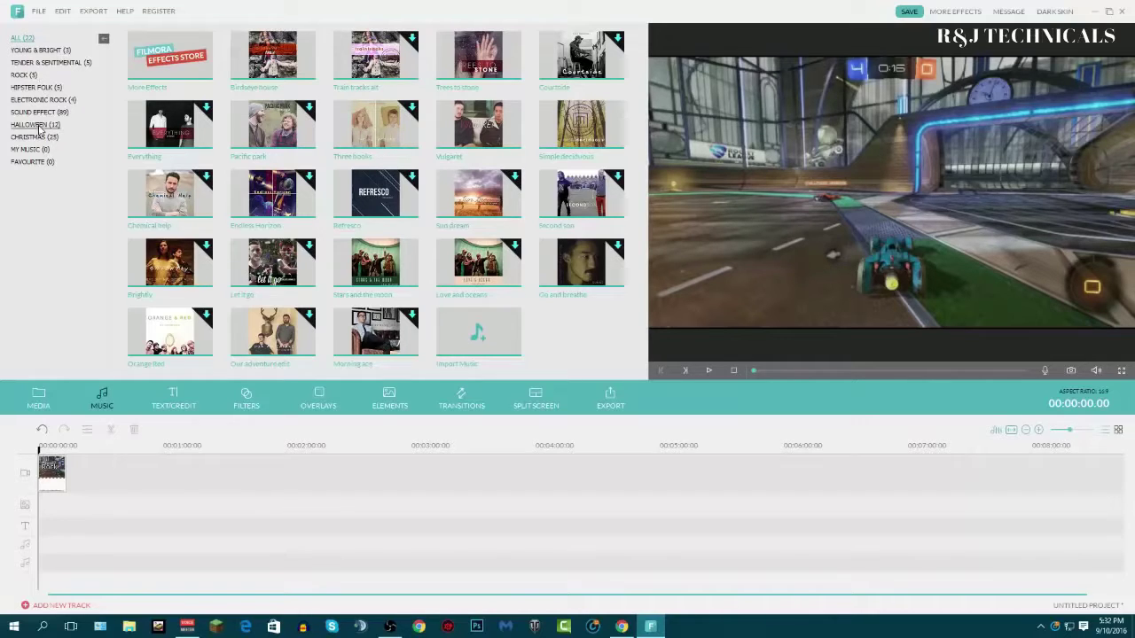
pyautogui.click(53, 100)
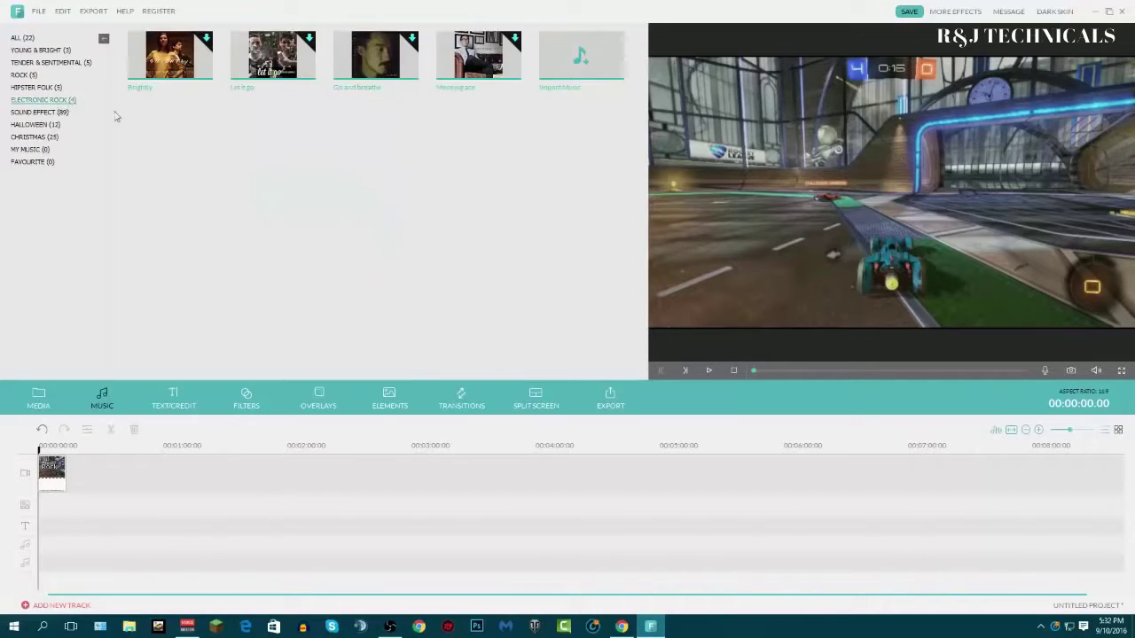
pyautogui.click(32, 87)
pyautogui.click(49, 102)
pyautogui.click(30, 75)
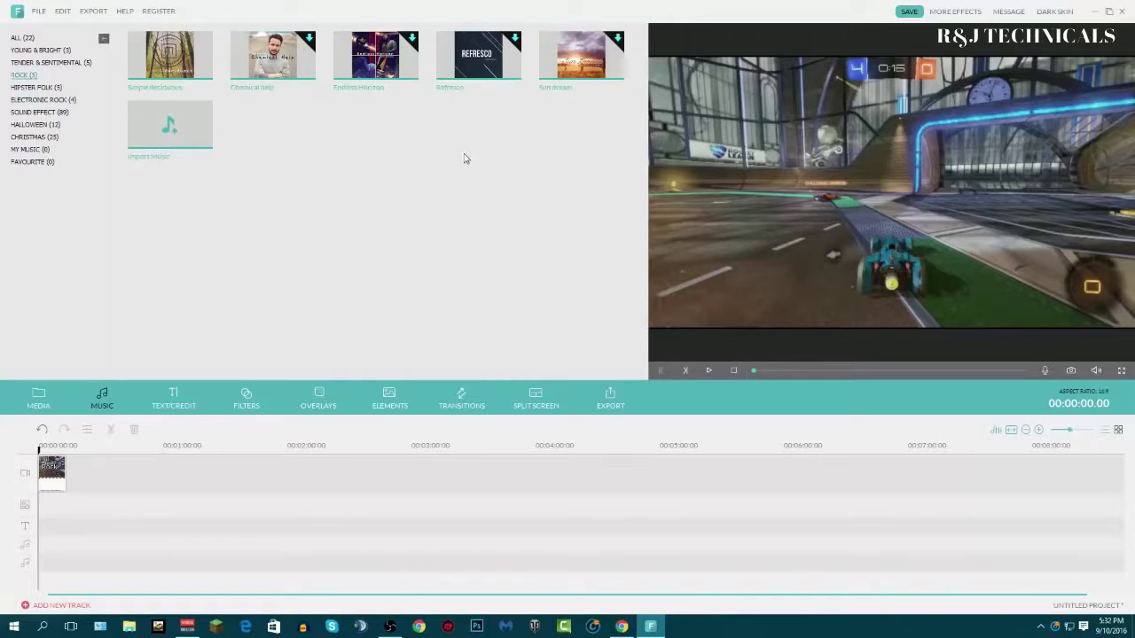
pyautogui.click(479, 62)
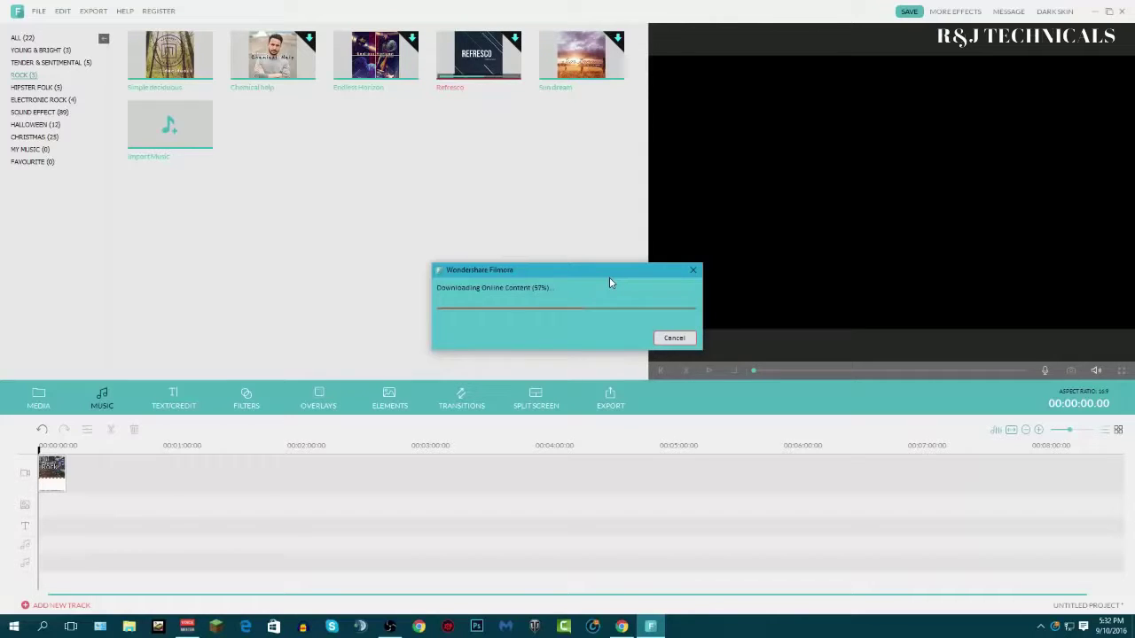
pyautogui.moveTo(616, 273); pyautogui.dragTo(453, 222)
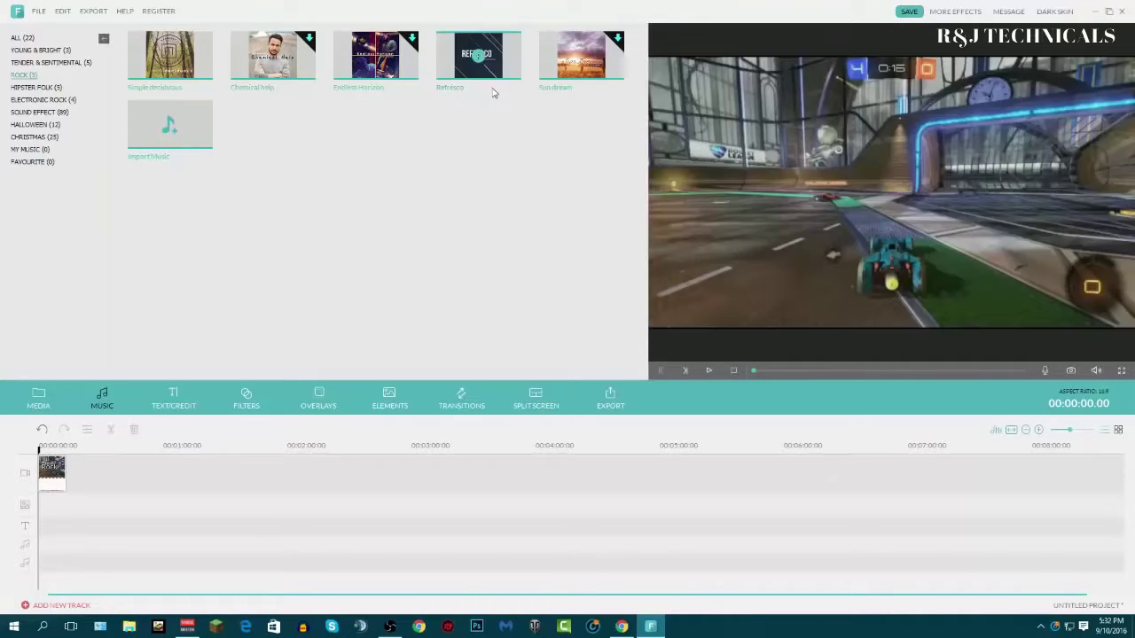
pyautogui.click(519, 70)
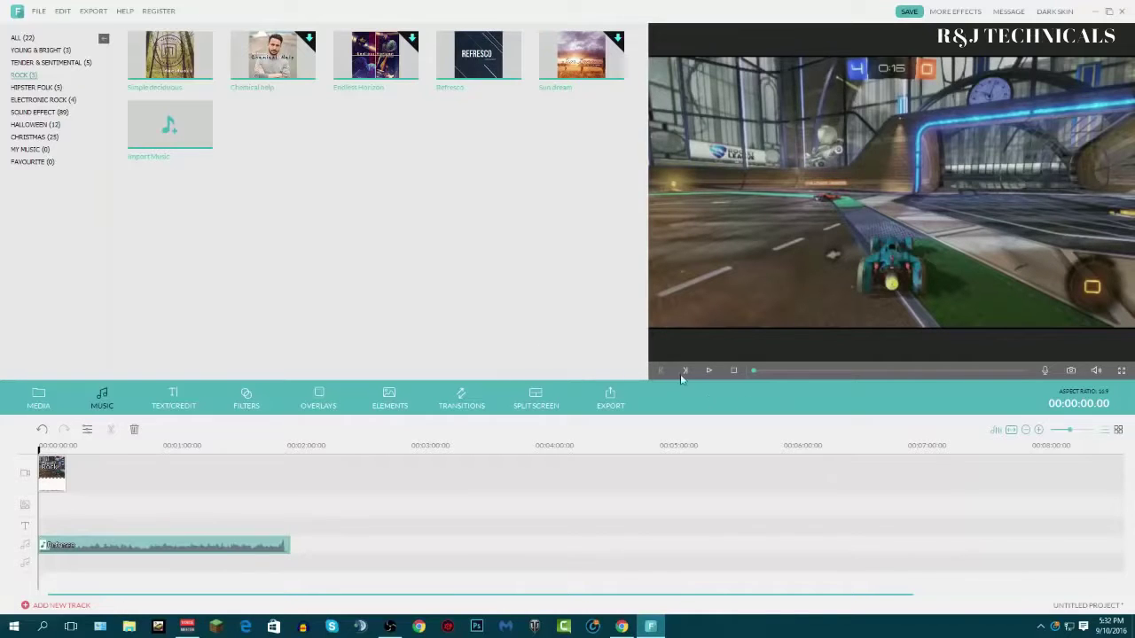
pyautogui.click(714, 370)
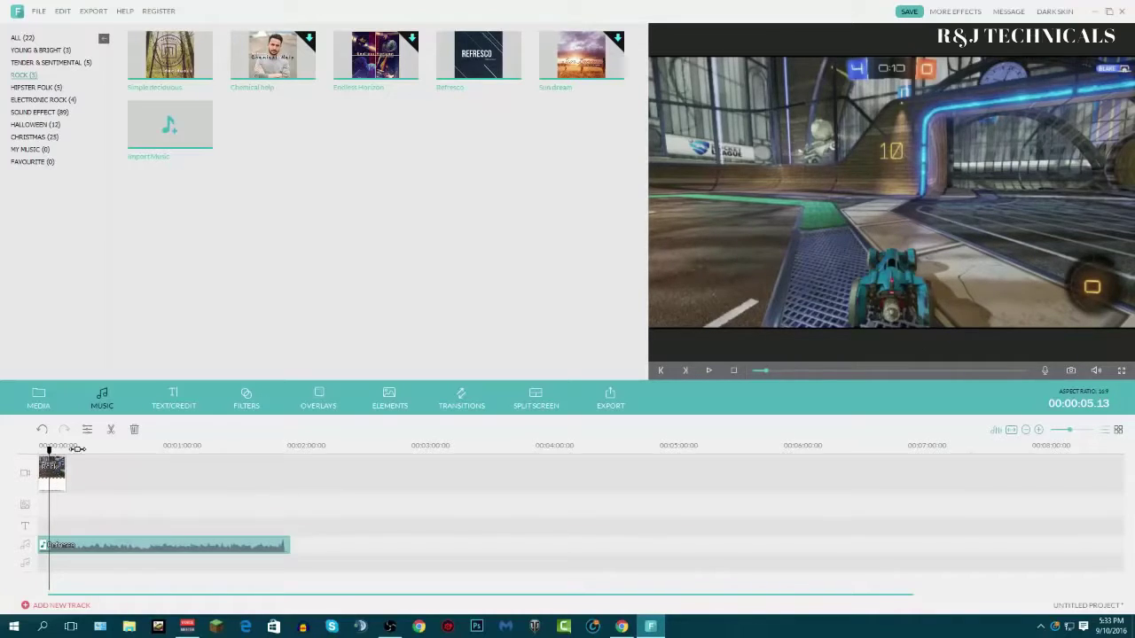
# - Try to detach the audio from the Rocket League clip on the timeline and play back the result
pyautogui.click(55, 472)
pyautogui.rightClick(67, 470)
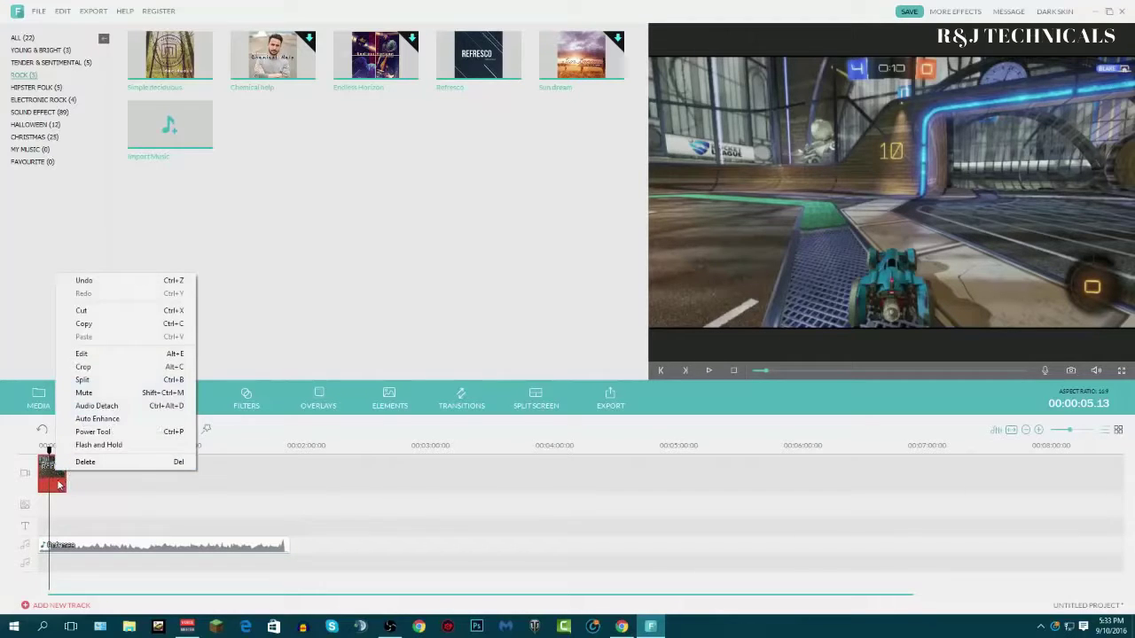
pyautogui.rightClick(53, 476)
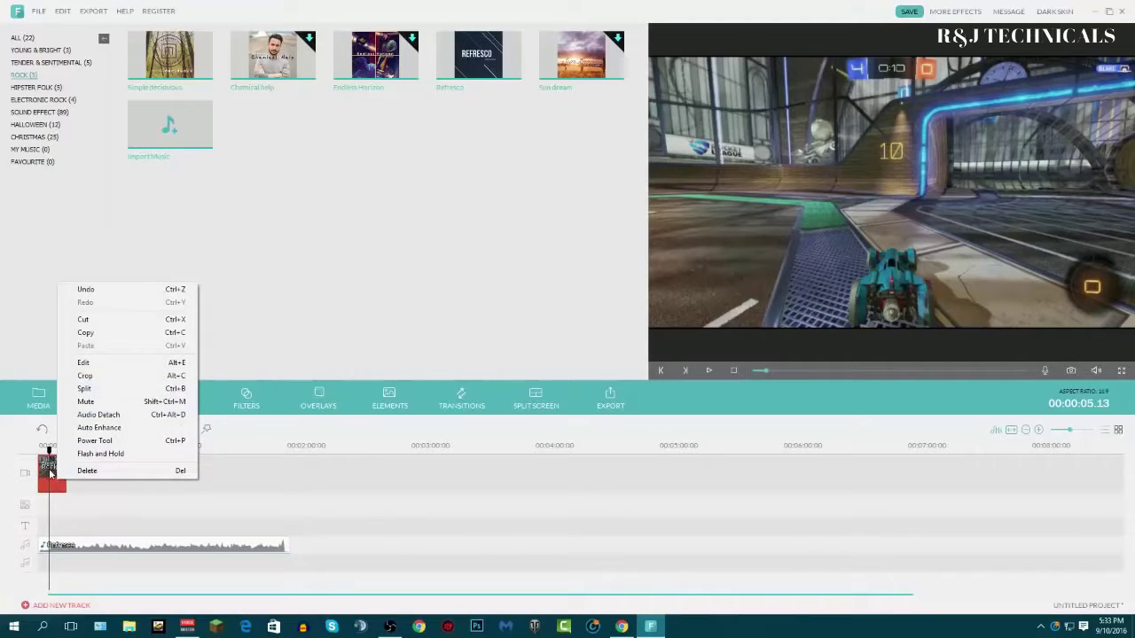
pyautogui.click(94, 414)
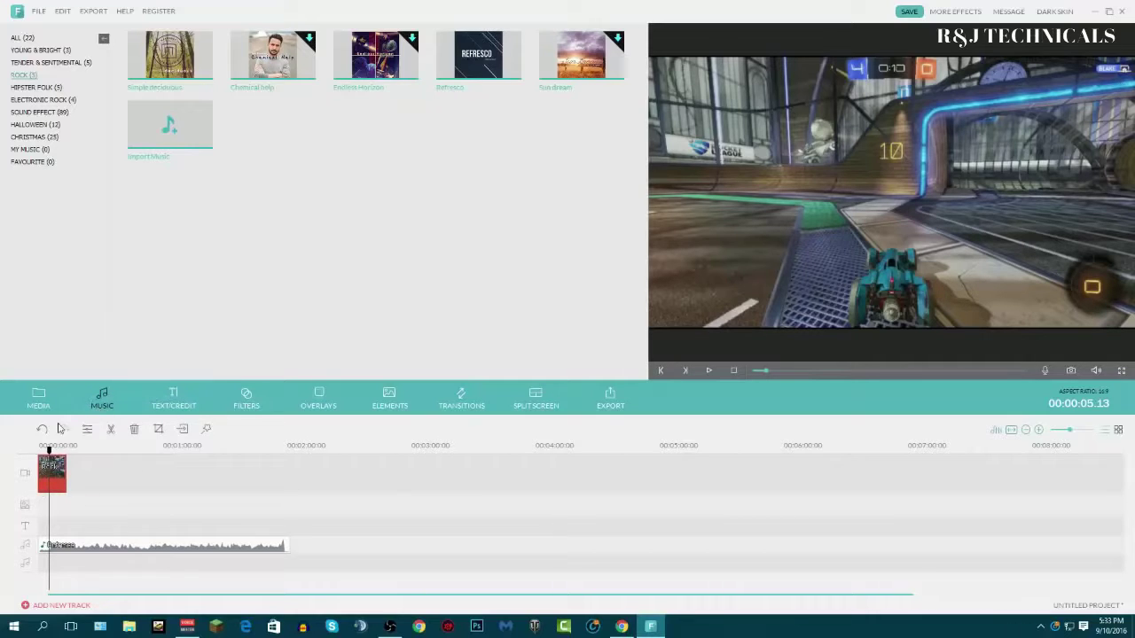
pyautogui.click(708, 370)
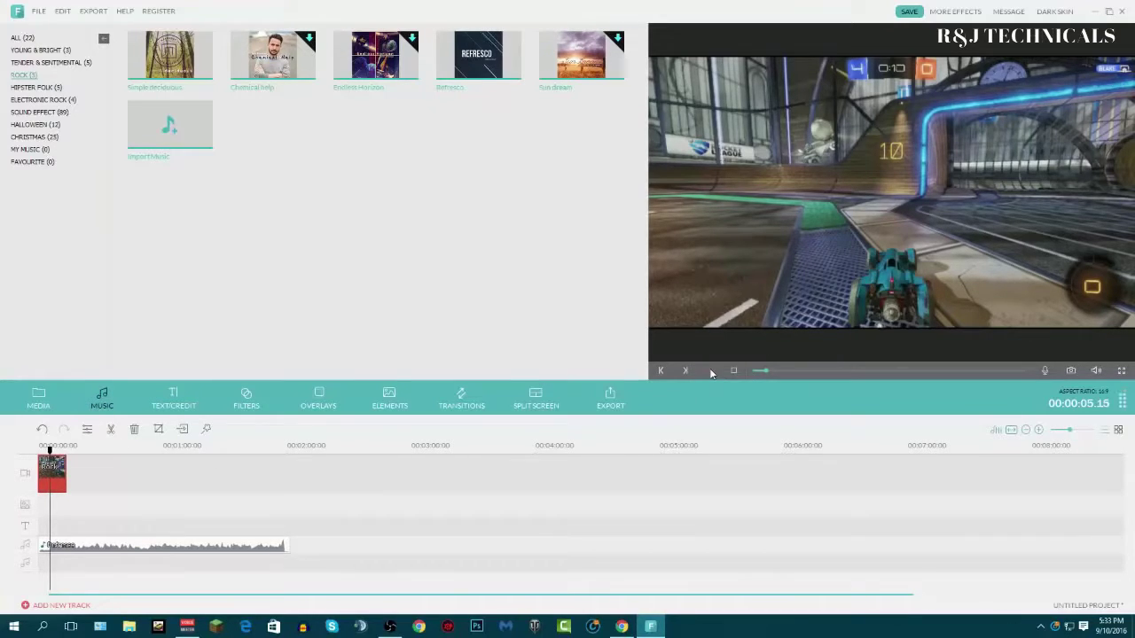
pyautogui.click(709, 372)
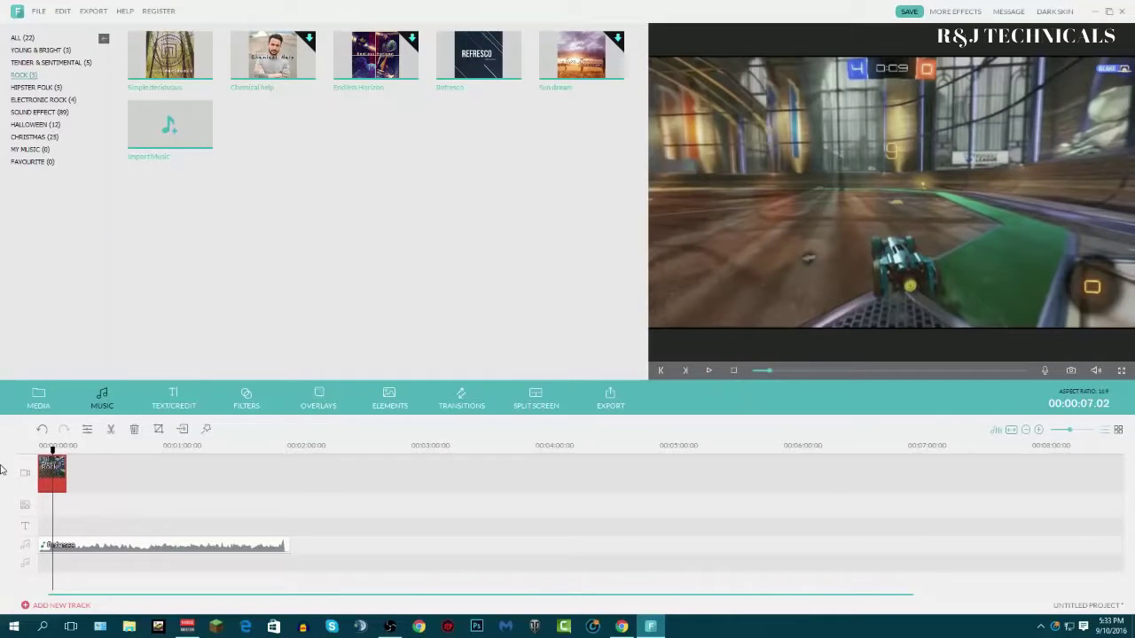
# - Look through the Young & Bright and Tender & Sentimental music categories and the complete music list
pyautogui.click(50, 51)
pyautogui.click(50, 62)
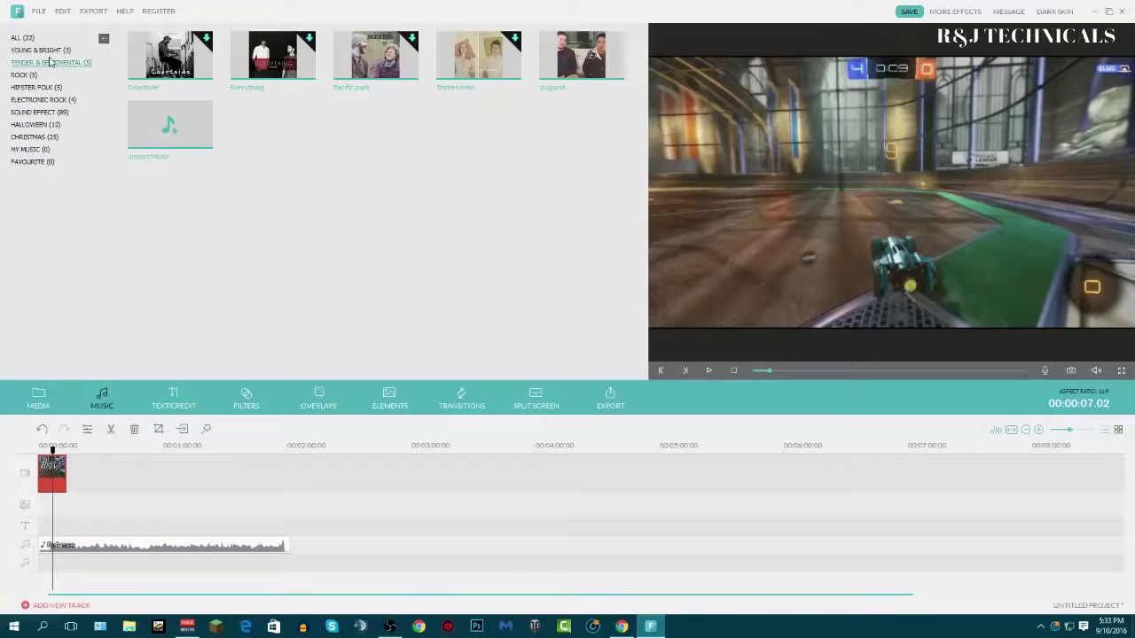
pyautogui.click(22, 37)
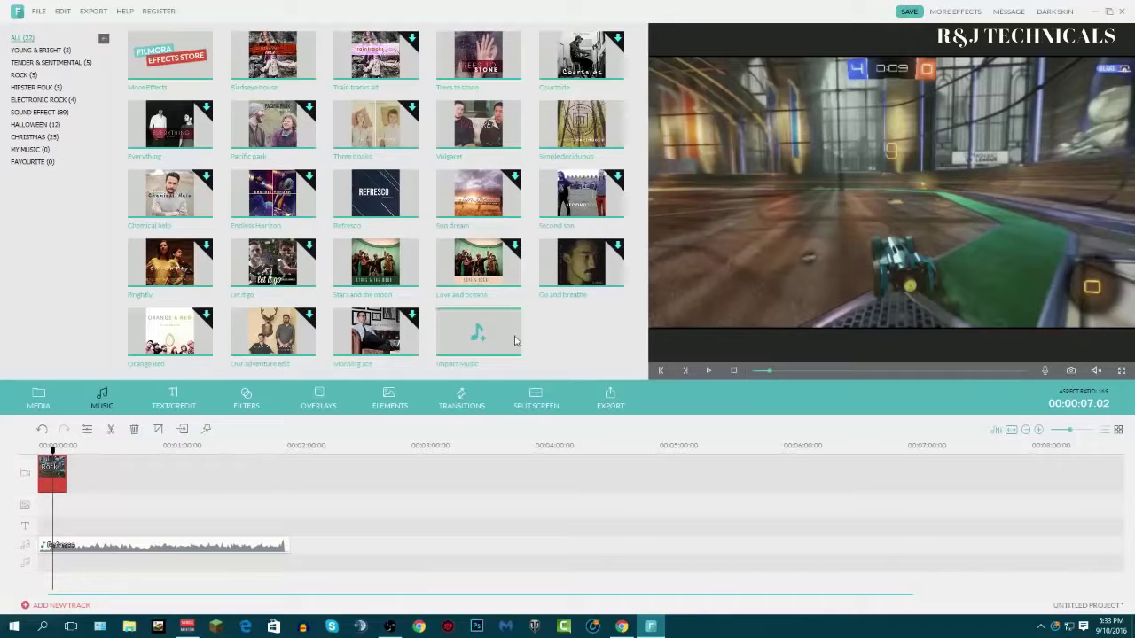
# - Look through the text and credit presets and preview the Love & Arrow Title
pyautogui.click(172, 400)
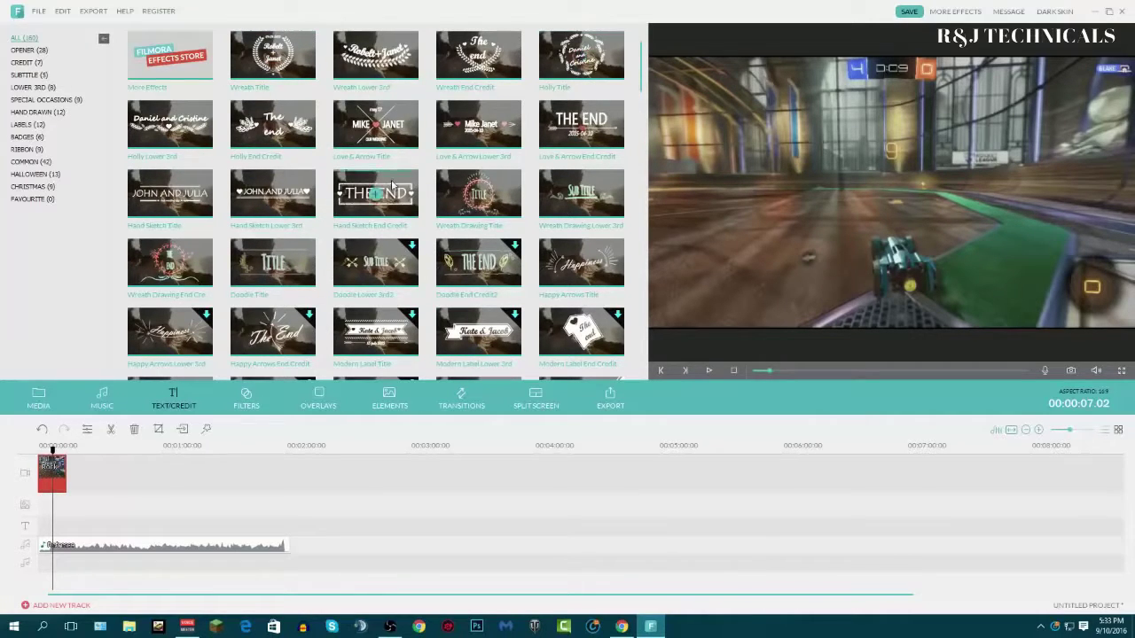
pyautogui.click(377, 127)
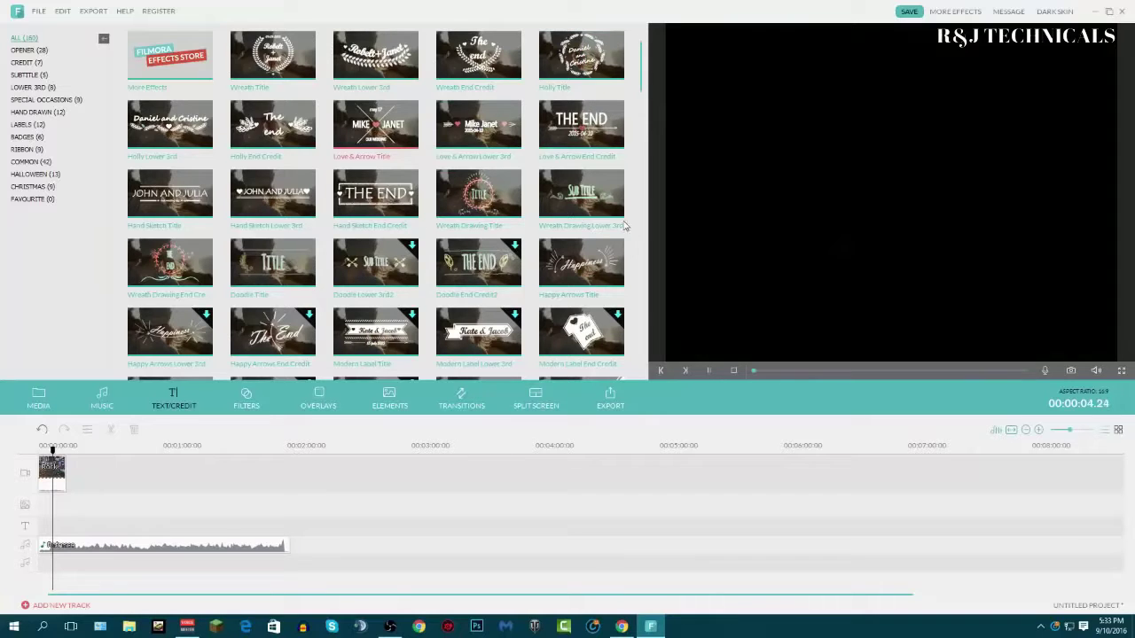
pyautogui.scroll(-3, 581, 213)
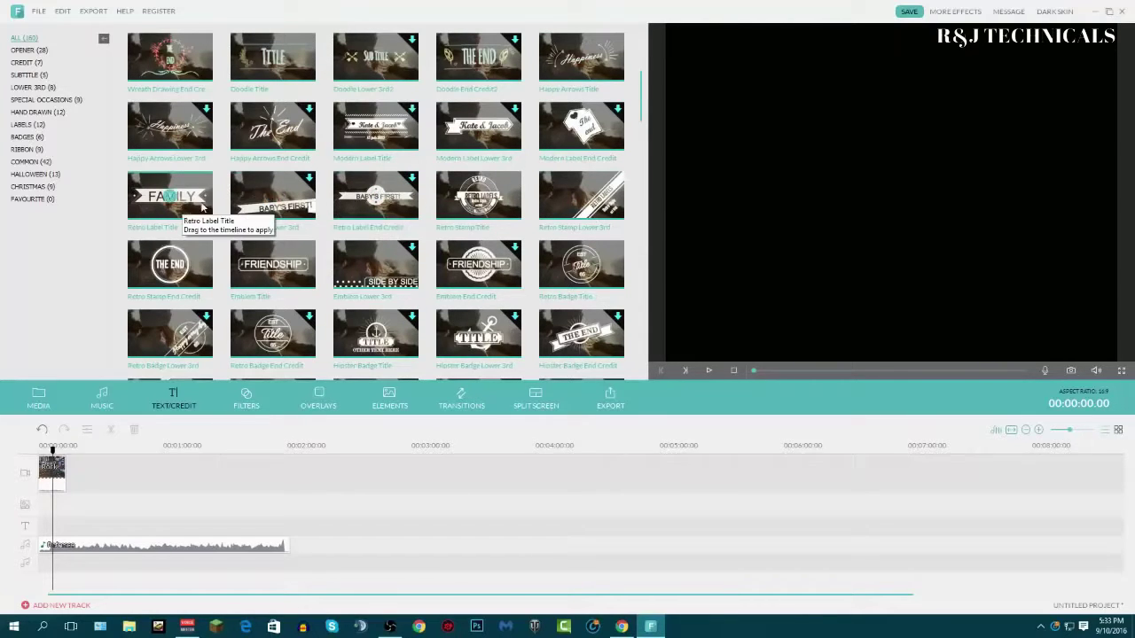
# - Compare the Subtitle, Opener, Lower 3rd and Special Occasions title categories and preview the Water Color lower third in full screen
pyautogui.click(39, 77)
pyautogui.click(35, 64)
pyautogui.click(32, 52)
pyautogui.click(31, 89)
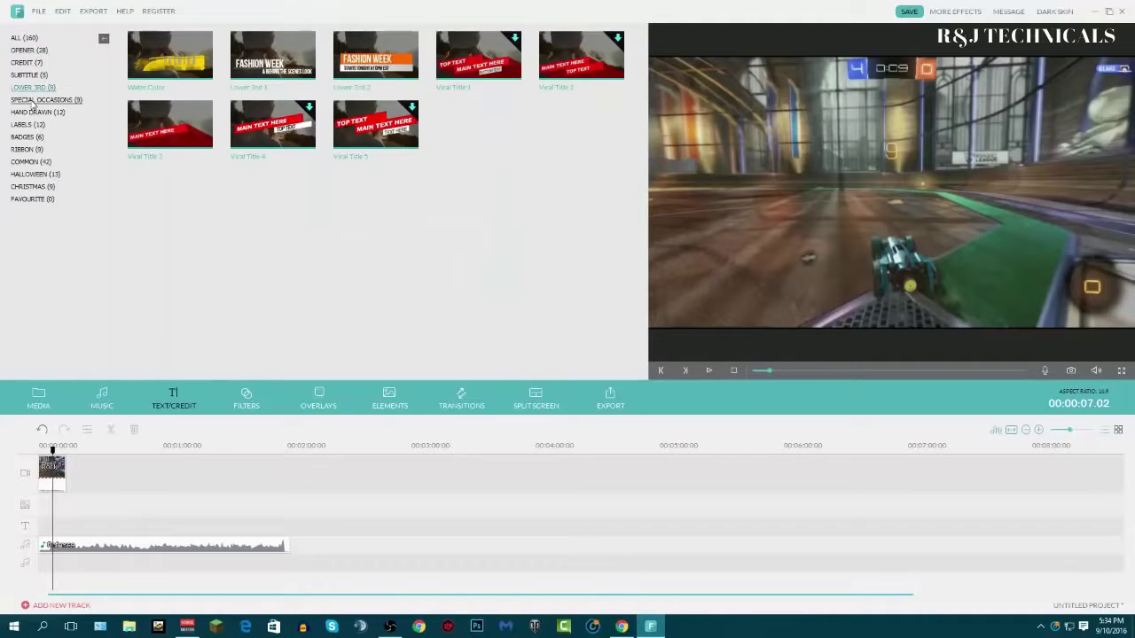
pyautogui.click(35, 99)
pyautogui.click(33, 87)
pyautogui.click(192, 51)
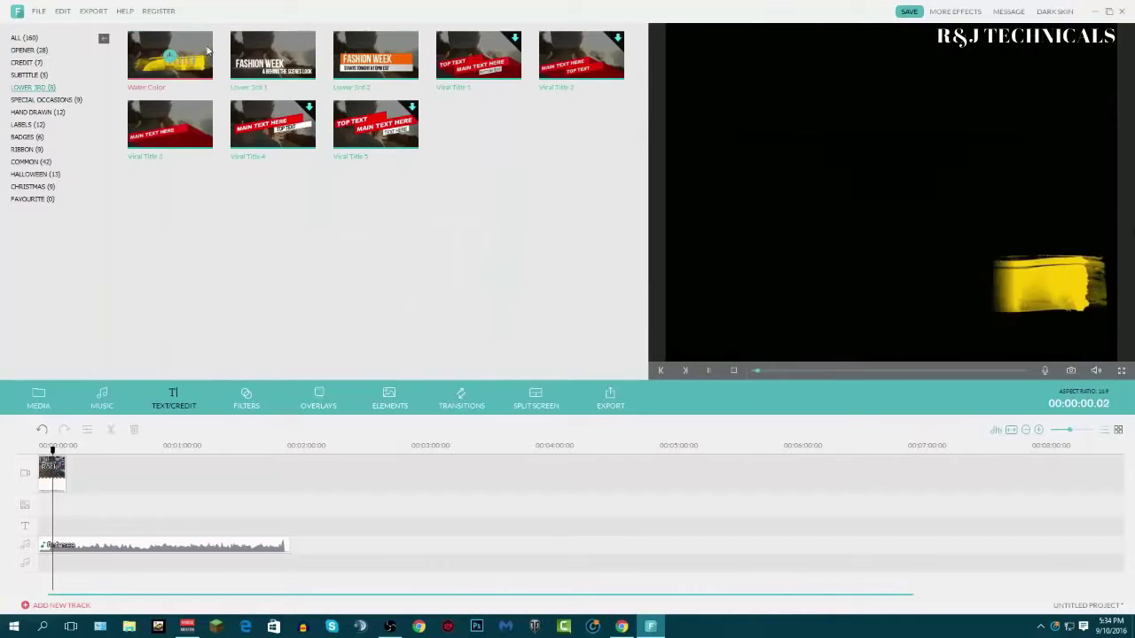
pyautogui.doubleClick(950, 284)
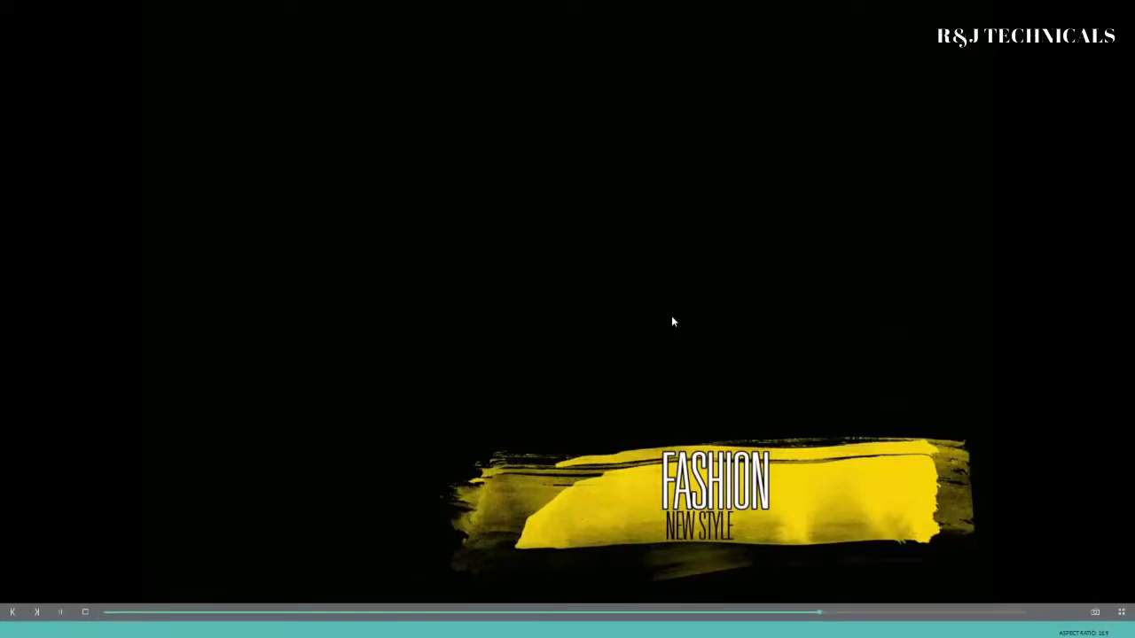
pyautogui.doubleClick(671, 318)
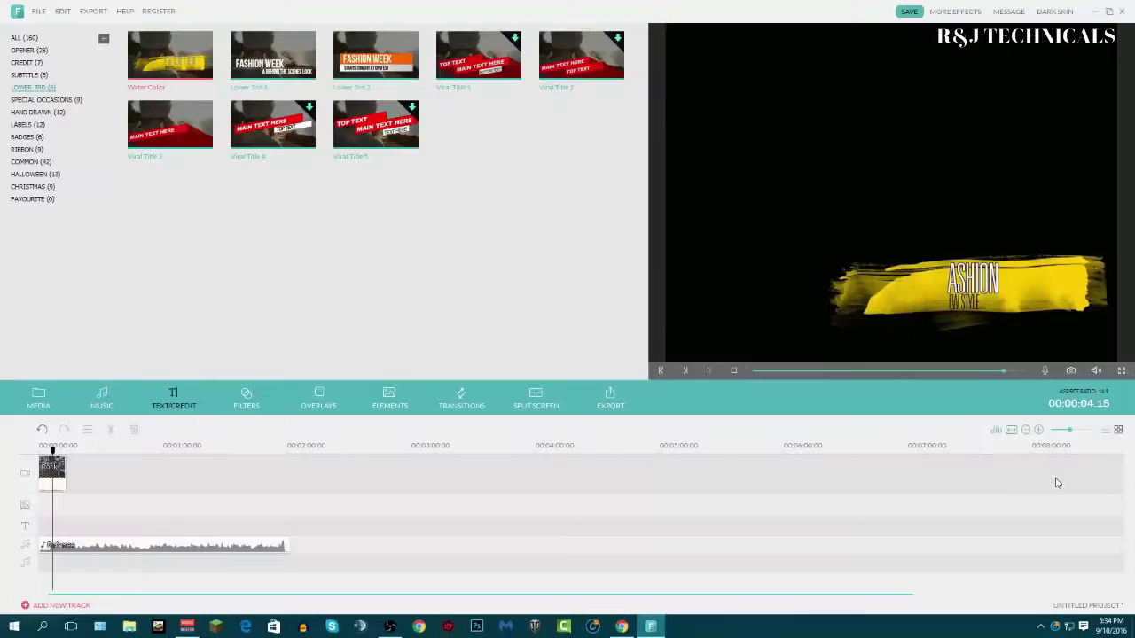
# - Preview the Retro Stamp End Credit from the Labels category and place it on the text track over the end of the gameplay clip
pyautogui.click(37, 112)
pyautogui.click(30, 125)
pyautogui.click(29, 137)
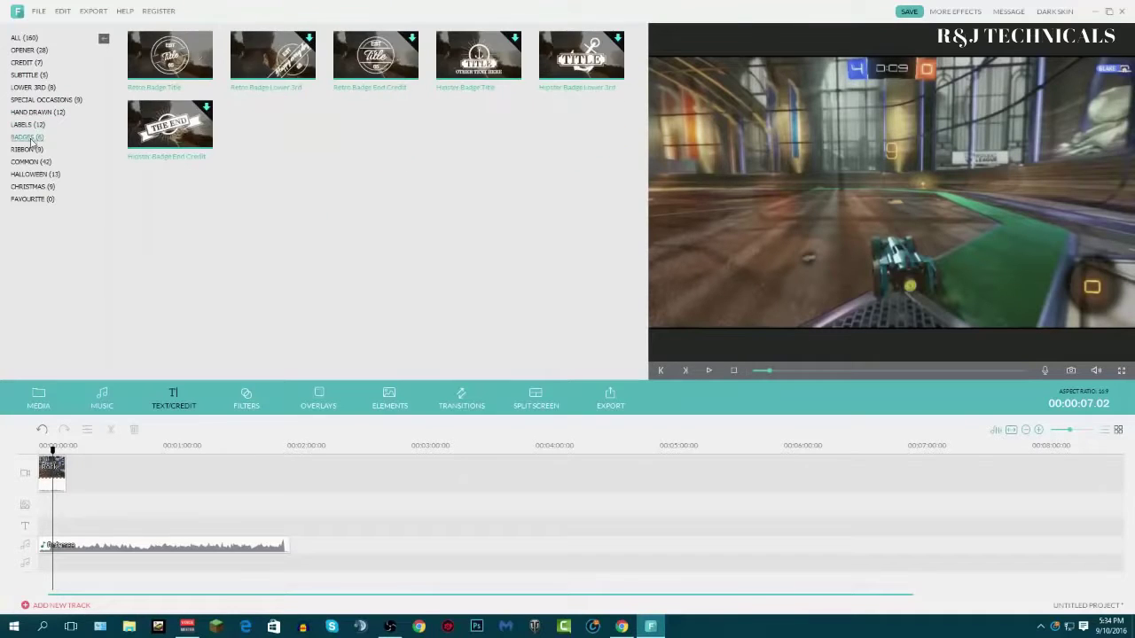
pyautogui.click(28, 149)
pyautogui.click(34, 138)
pyautogui.click(32, 125)
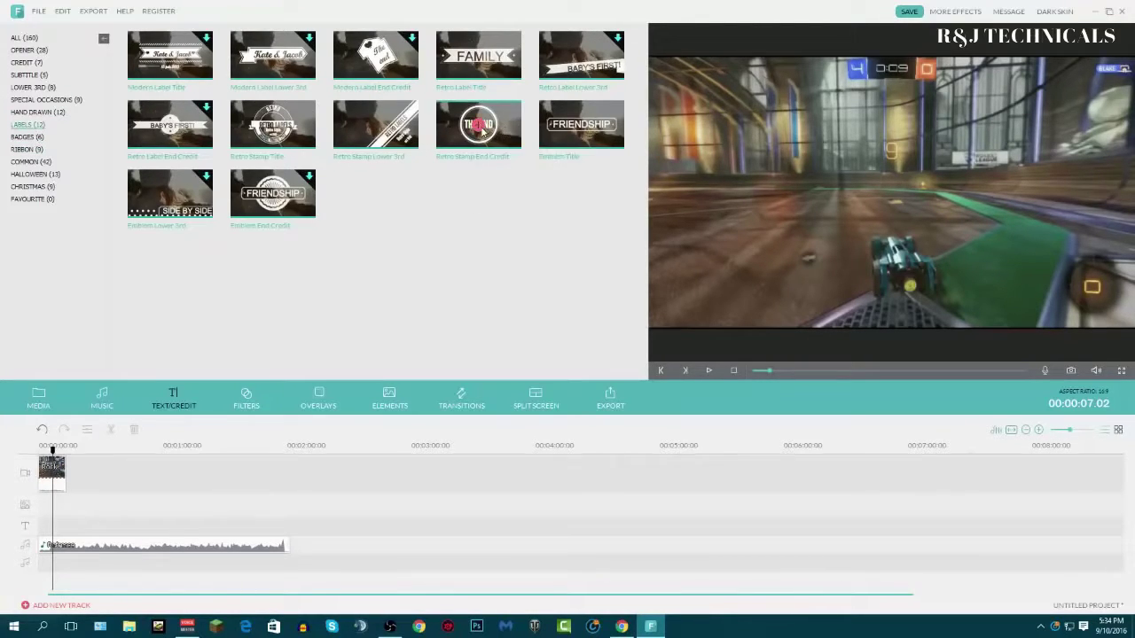
pyautogui.click(482, 130)
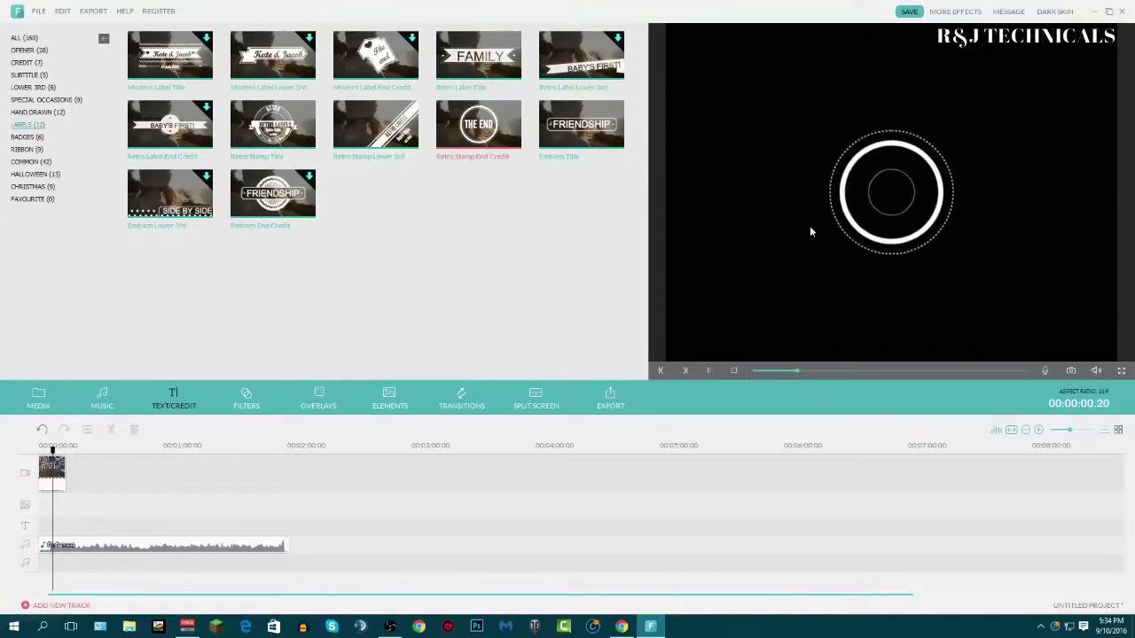
pyautogui.click(479, 125)
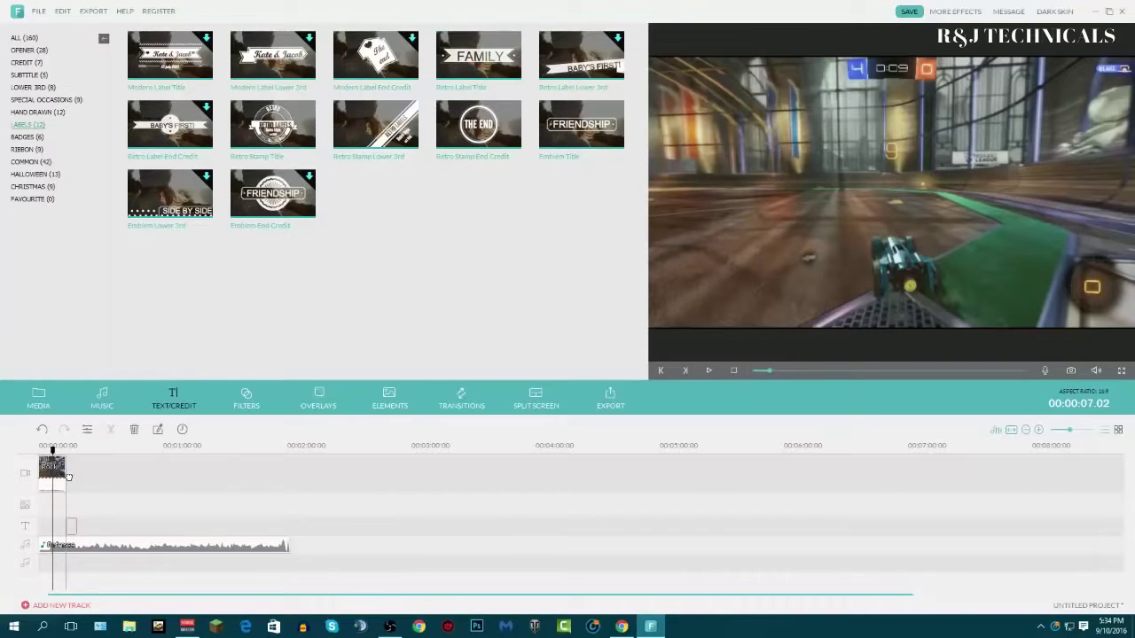
pyautogui.click(61, 530)
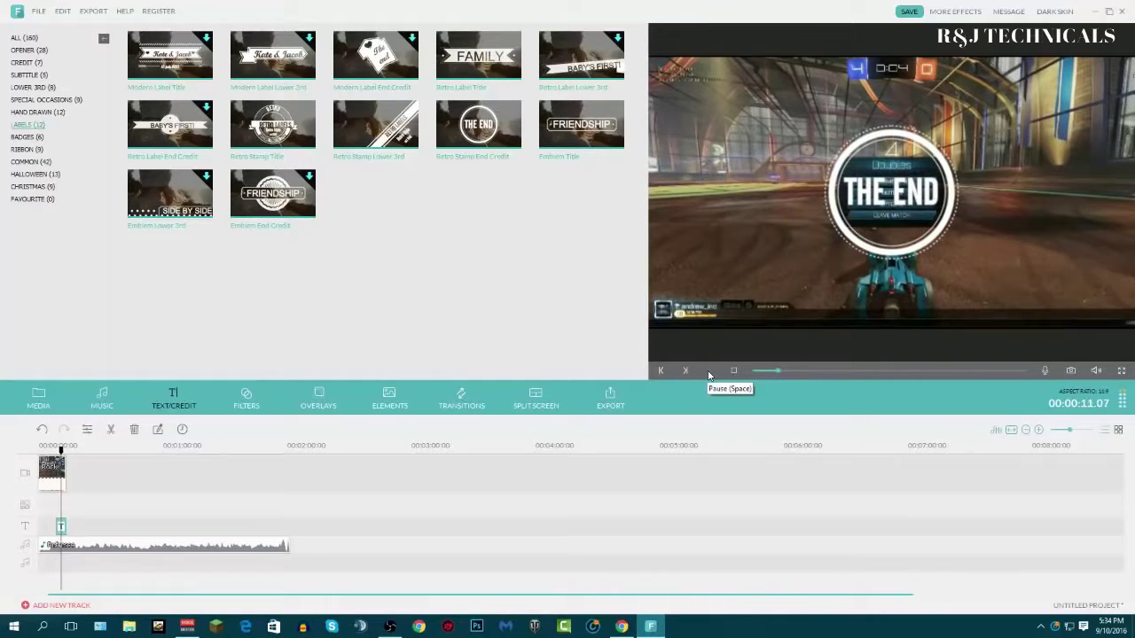
# - Trim the end of the Refresco music track to match the end of the gameplay clip
pyautogui.click(284, 546)
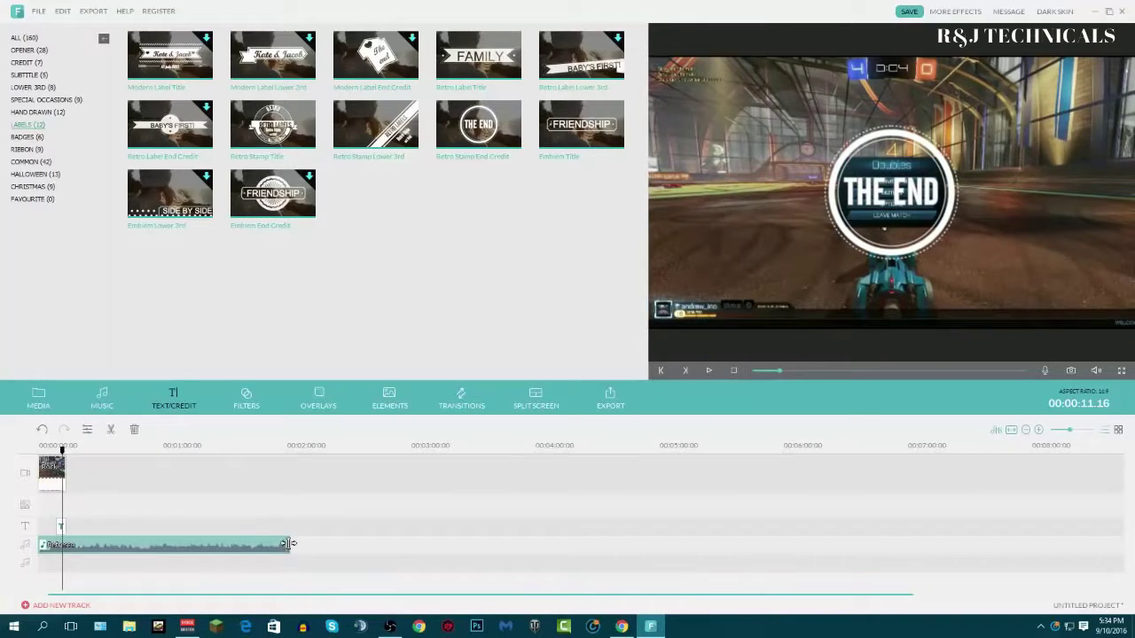
pyautogui.moveTo(284, 542); pyautogui.dragTo(65, 546)
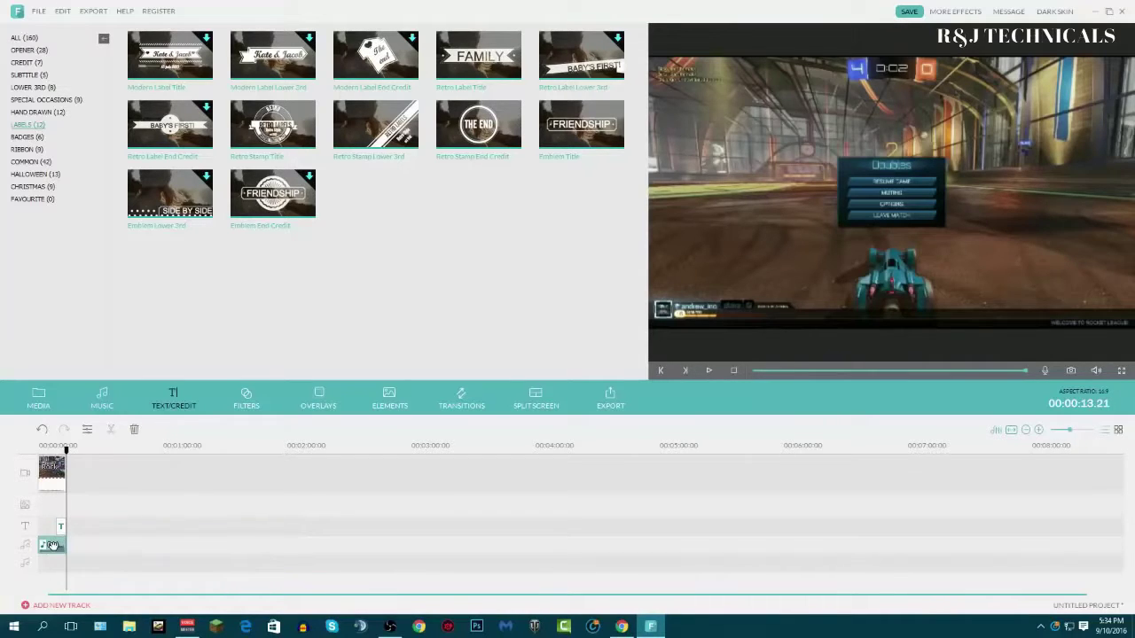
pyautogui.click(58, 466)
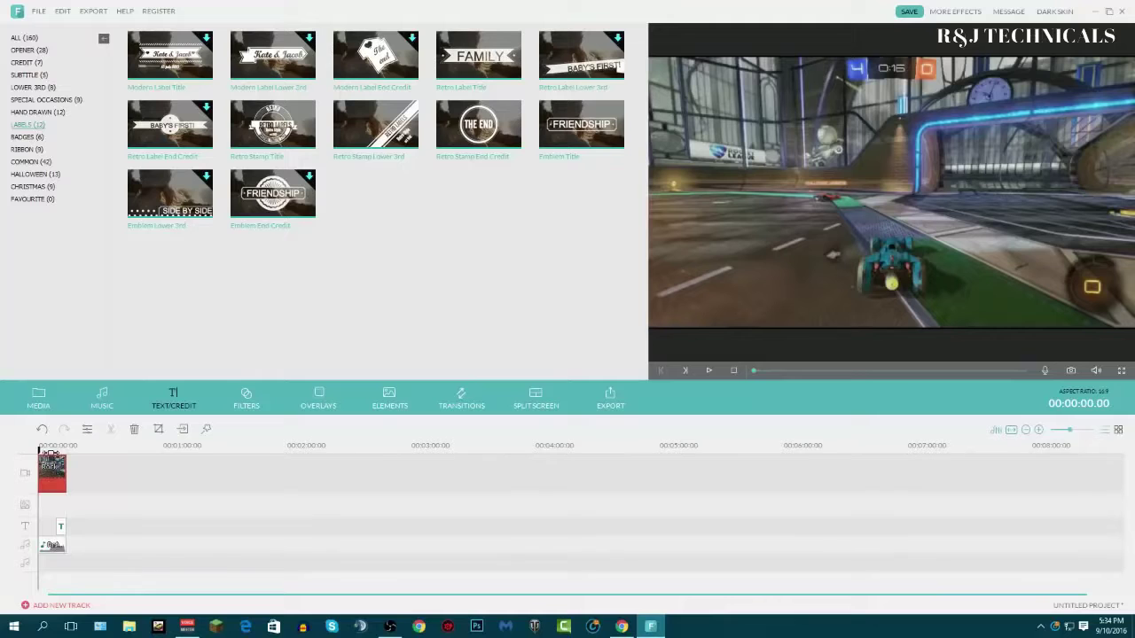
# - Play the last part of the project to check the end credit over the gameplay clip
pyautogui.click(54, 446)
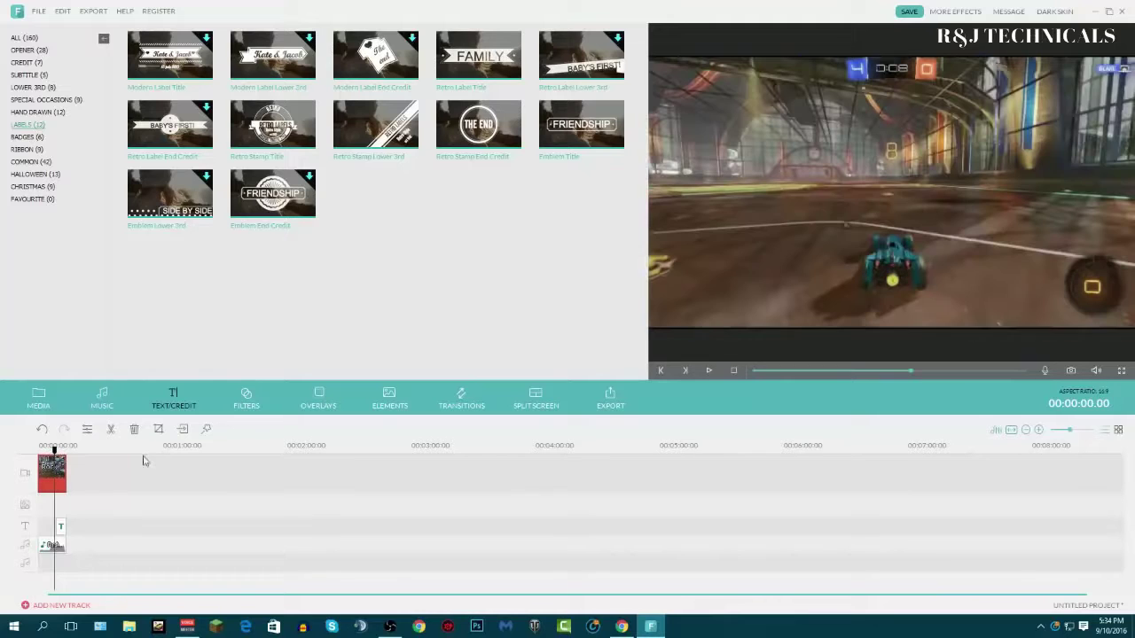
pyautogui.click(707, 372)
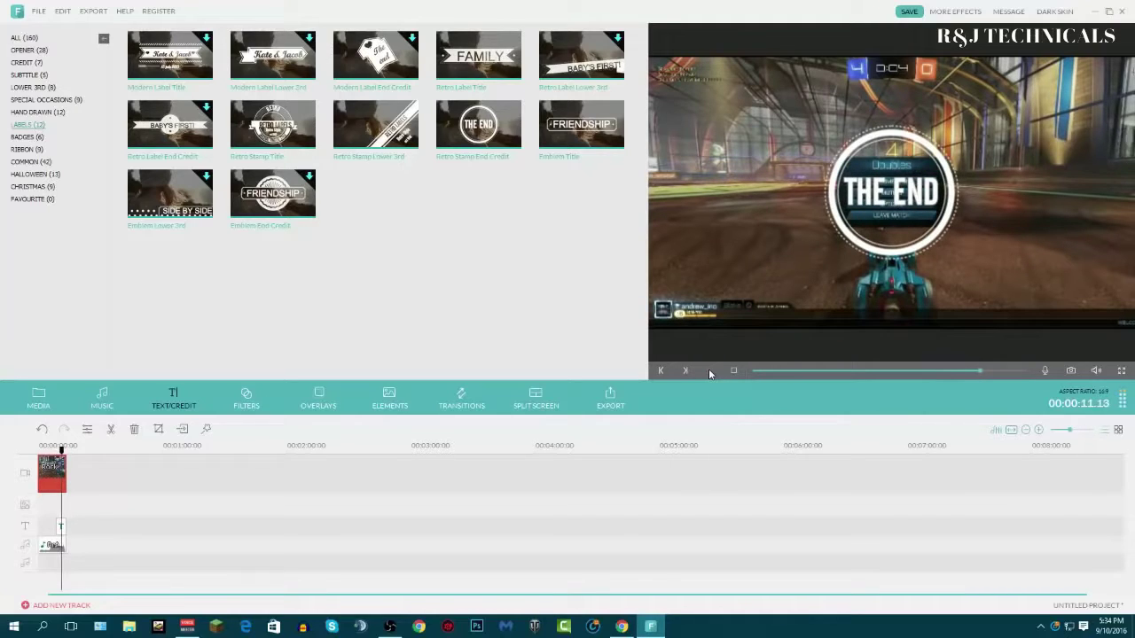
pyautogui.click(709, 371)
# - Examine the audio editing settings of the music clip, including speed, volume, fades, pitch, equalizer and denoise
pyautogui.click(57, 544)
pyautogui.rightClick(57, 547)
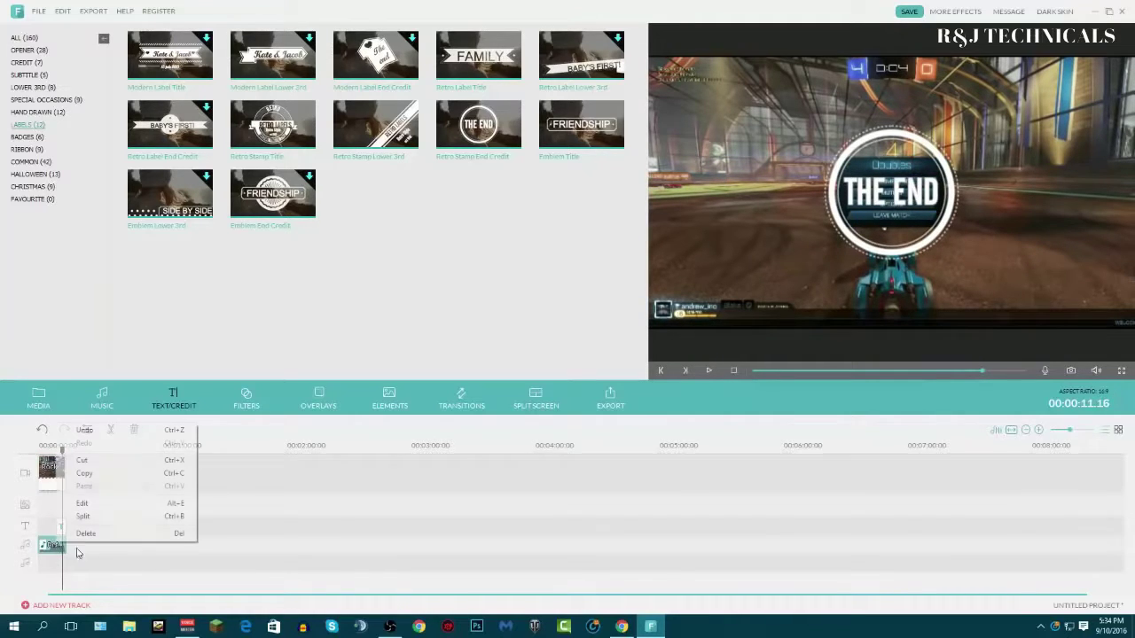
pyautogui.click(84, 503)
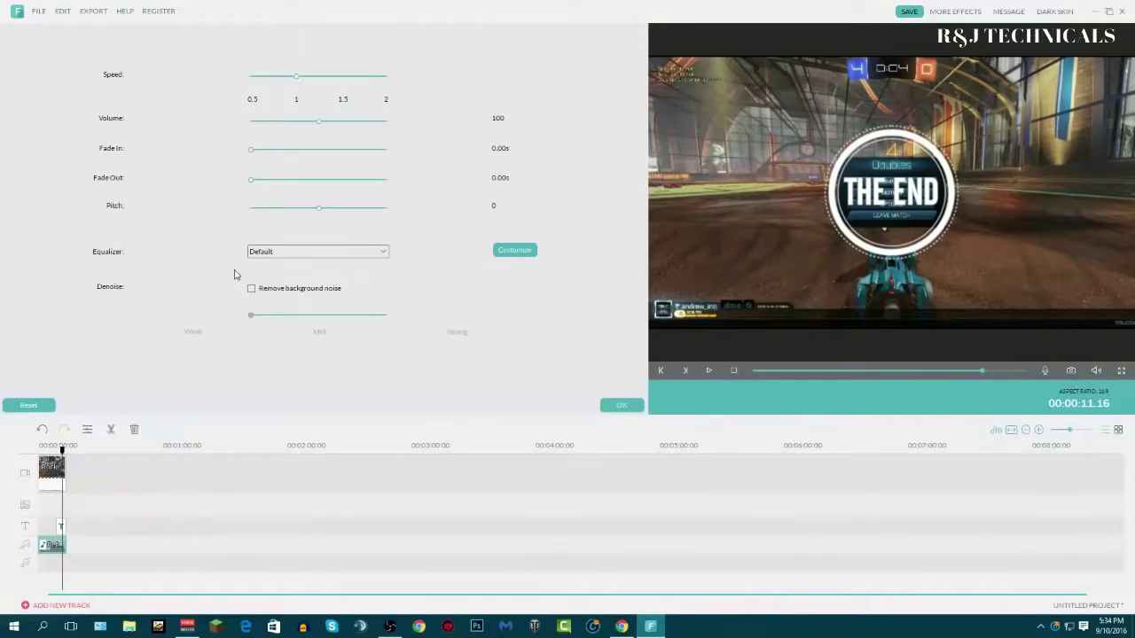
pyautogui.click(623, 405)
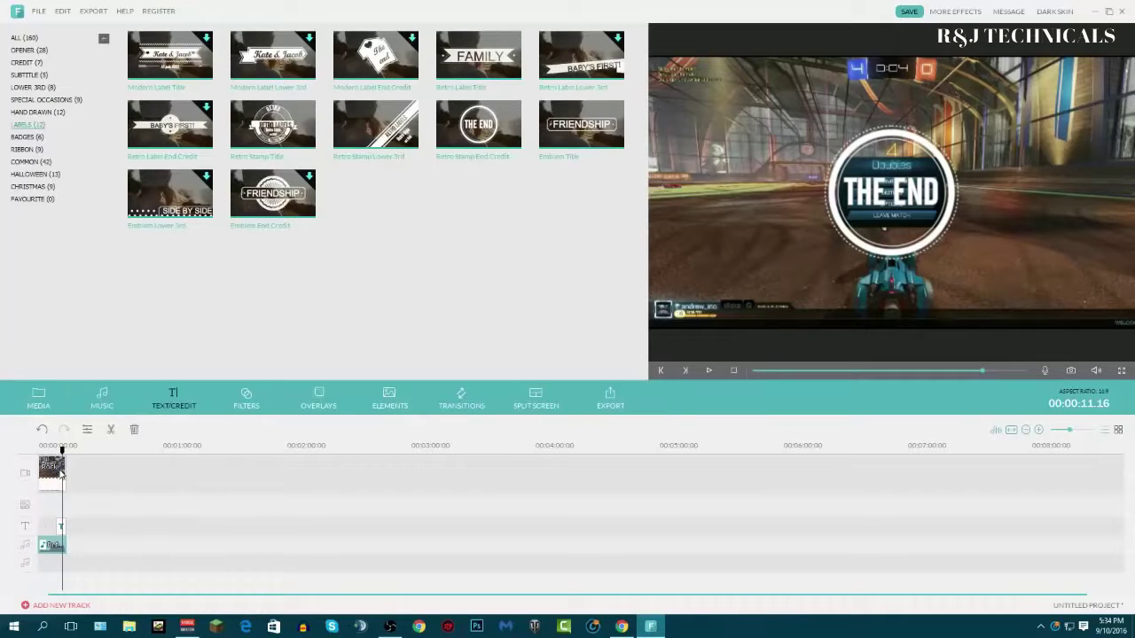
# - Replay the project from about 8 seconds through the end credit, and stop the playback
pyautogui.moveTo(64, 454); pyautogui.dragTo(55, 452)
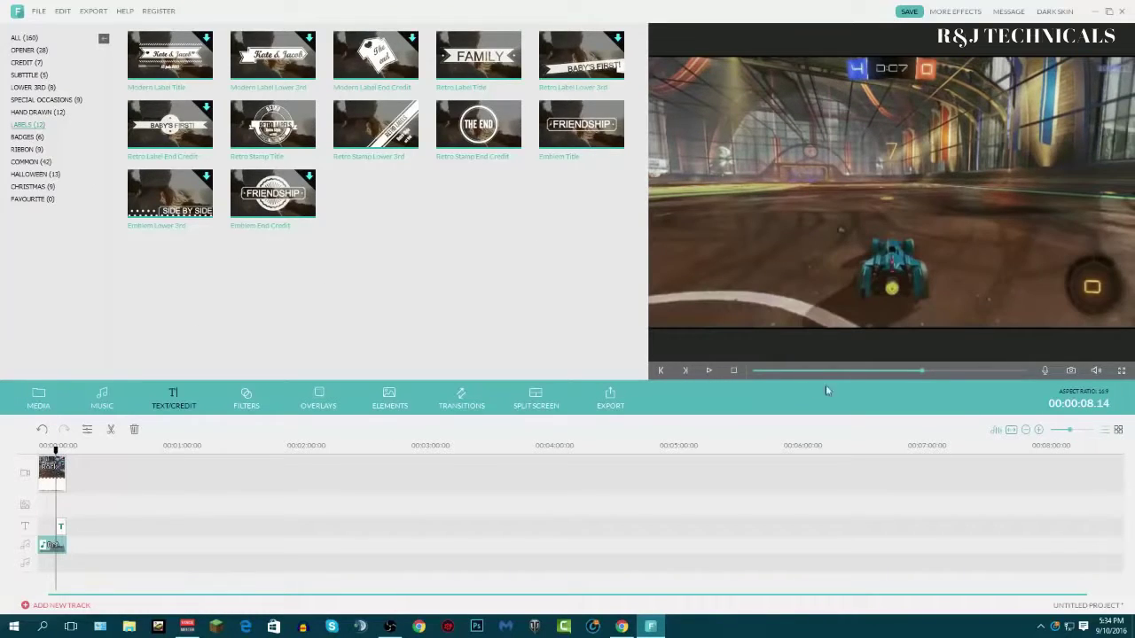
pyautogui.click(710, 372)
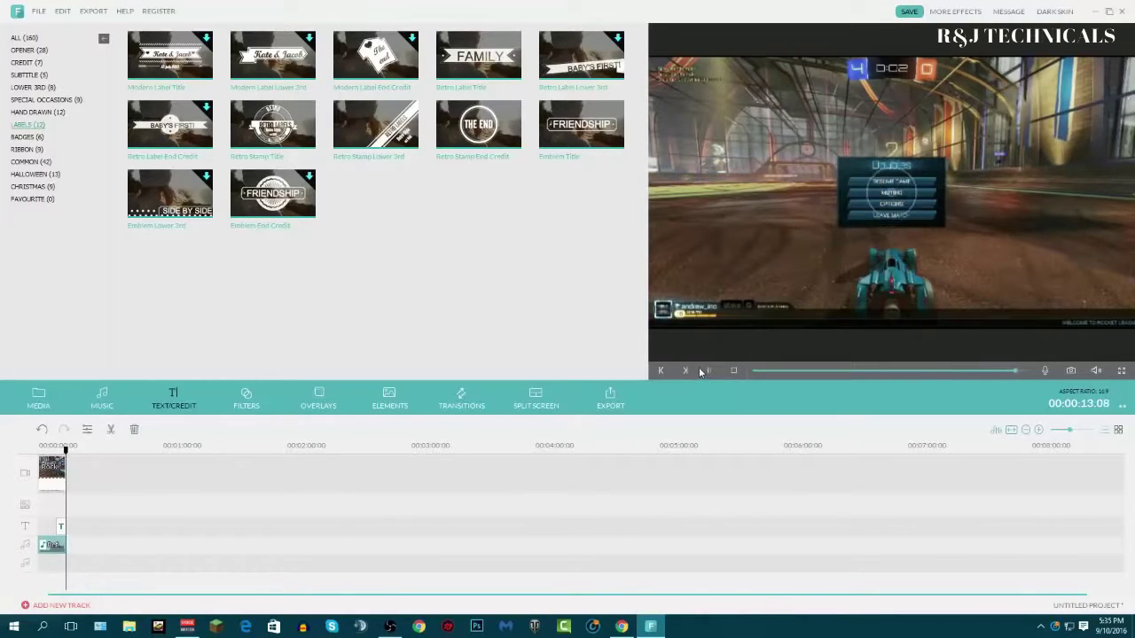
pyautogui.click(733, 371)
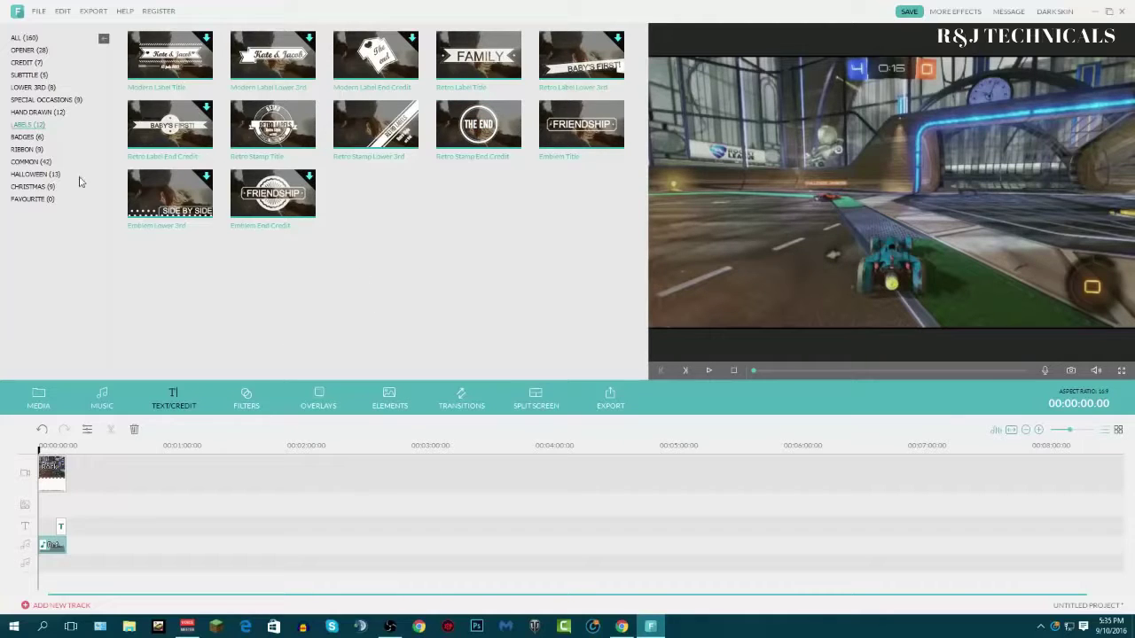
# - Compare the title presets in the Common, Christmas, Halloween, Ribbon, Badges and Labels categories
pyautogui.click(29, 161)
pyautogui.click(32, 186)
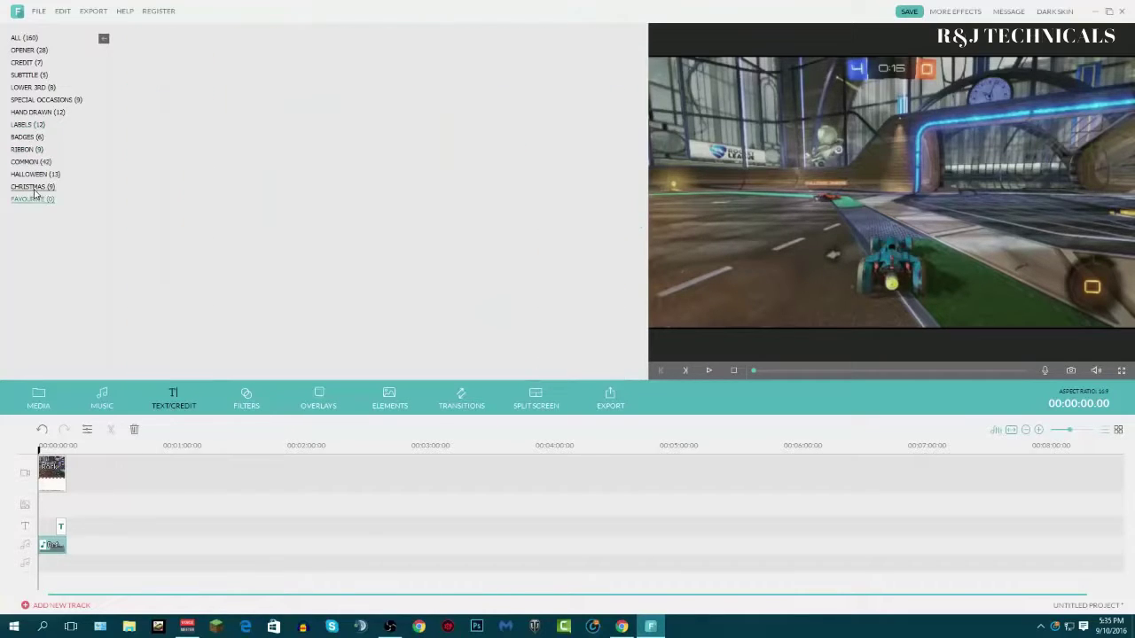
pyautogui.click(39, 174)
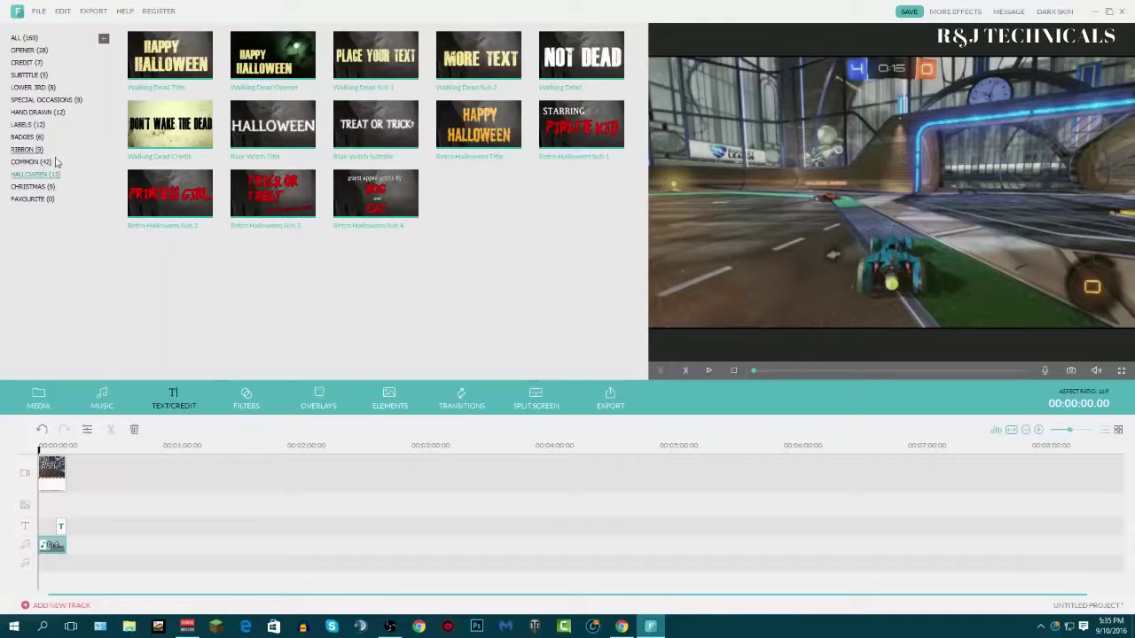
pyautogui.click(40, 163)
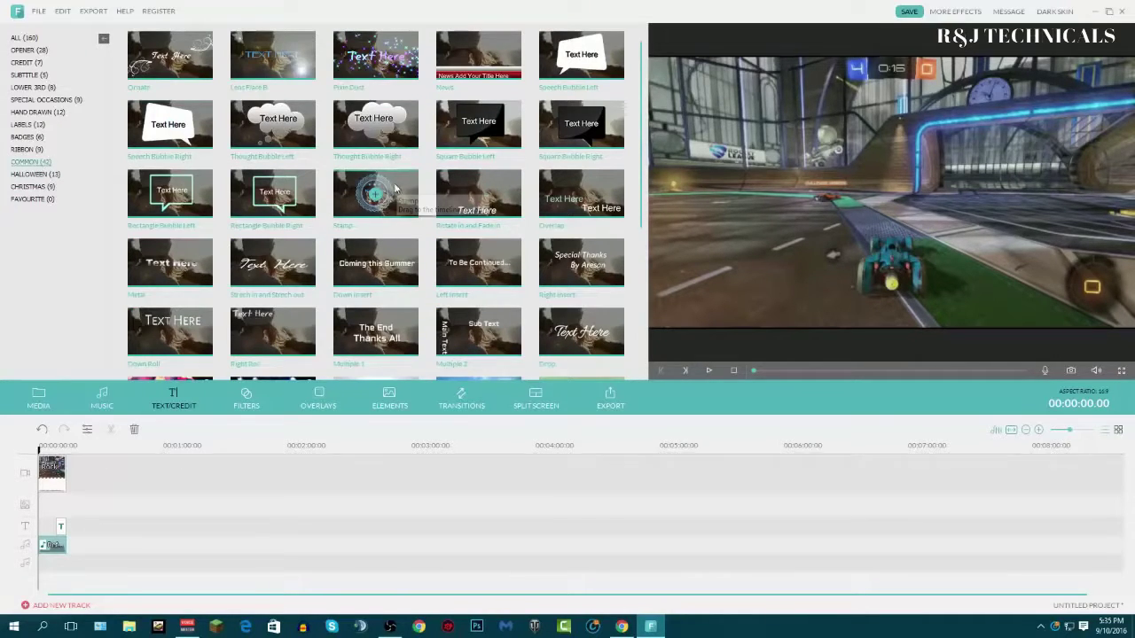
pyautogui.click(29, 148)
pyautogui.click(27, 137)
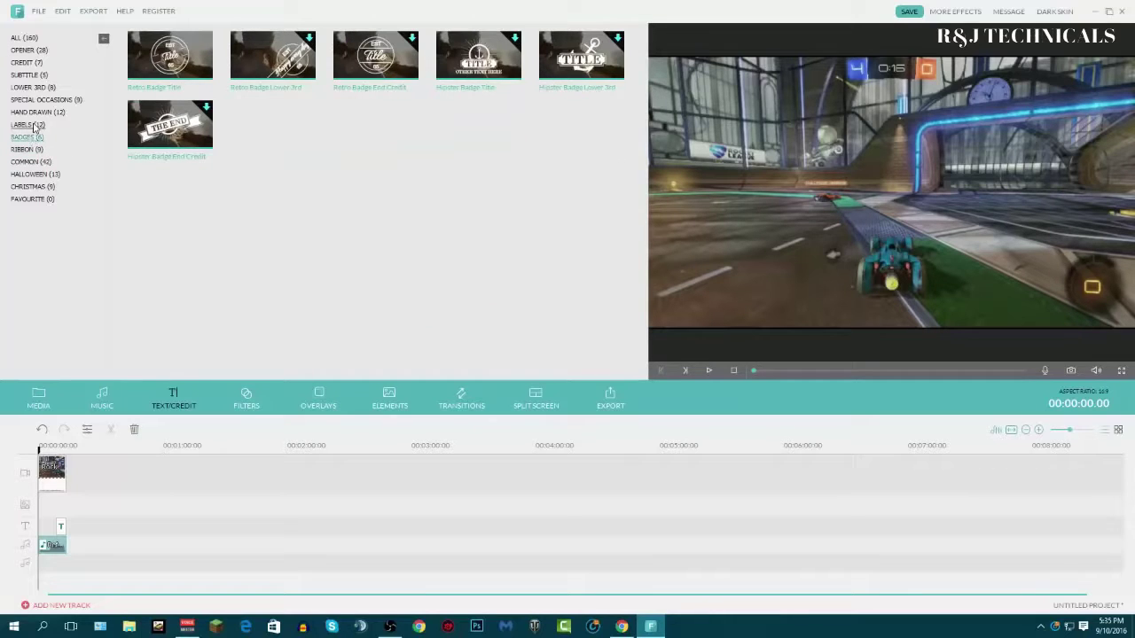
pyautogui.click(33, 126)
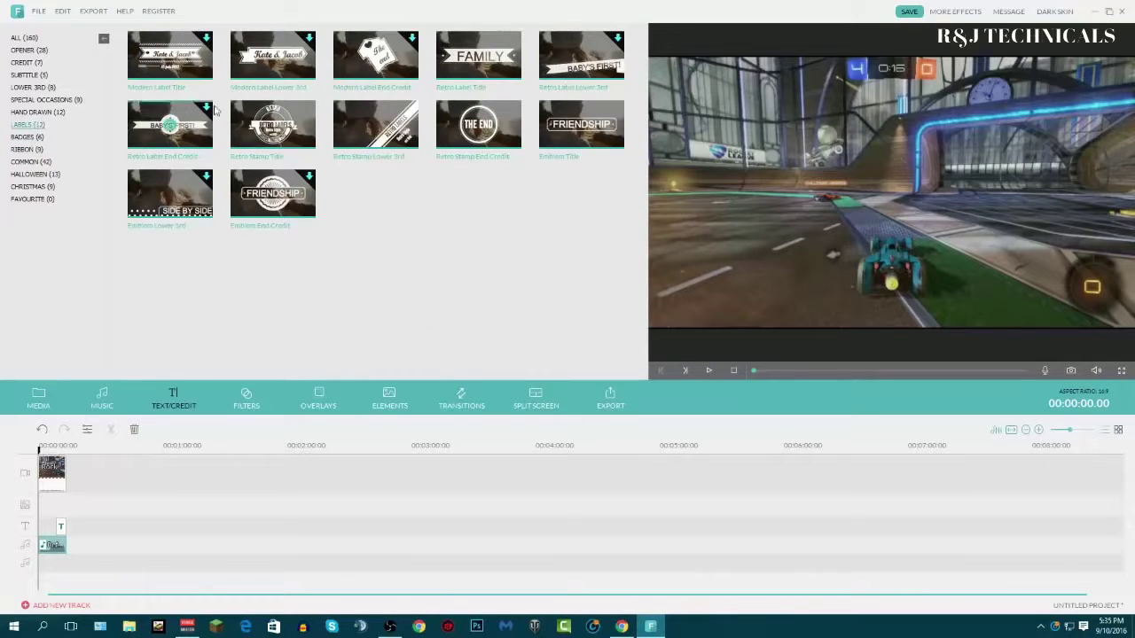
# - Look through the Special Occasions, Hand Drawn, Lower 3rd, Subtitle, Credit and Opener title presets
pyautogui.click(46, 100)
pyautogui.click(37, 112)
pyautogui.click(33, 87)
pyautogui.click(32, 74)
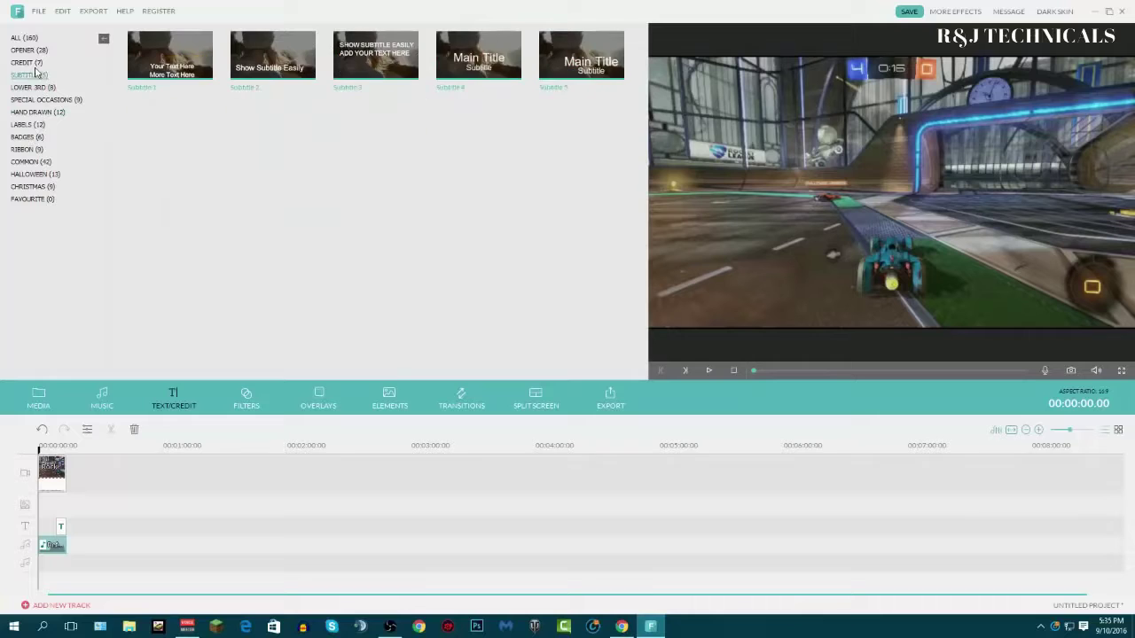
pyautogui.click(27, 63)
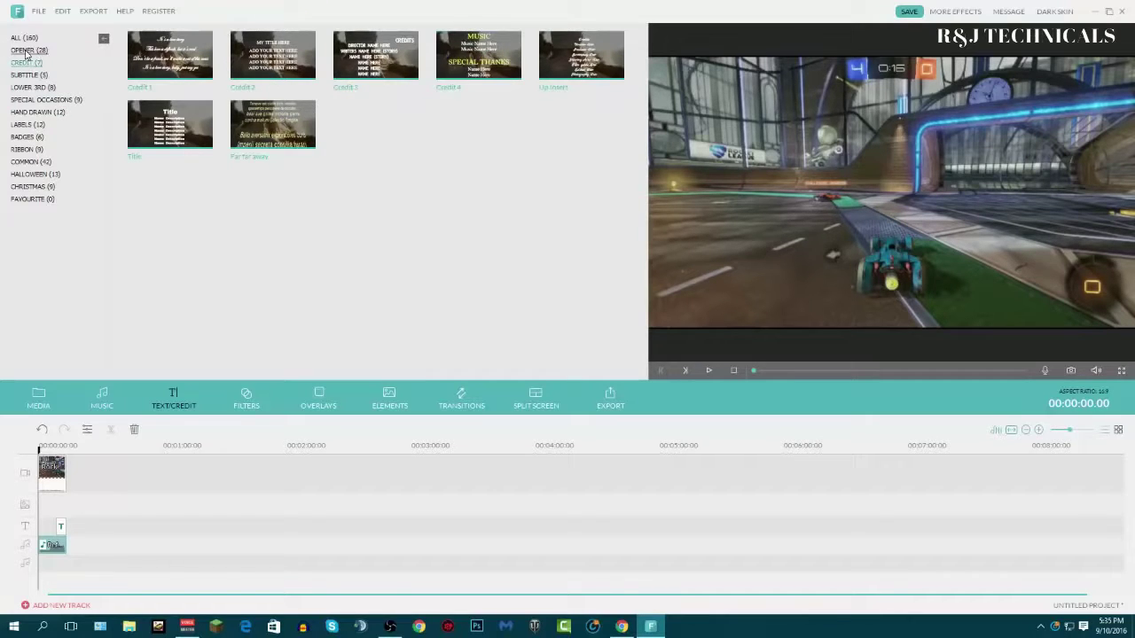
pyautogui.click(27, 51)
pyautogui.scroll(-1, 484, 223)
pyautogui.scroll(1, 484, 223)
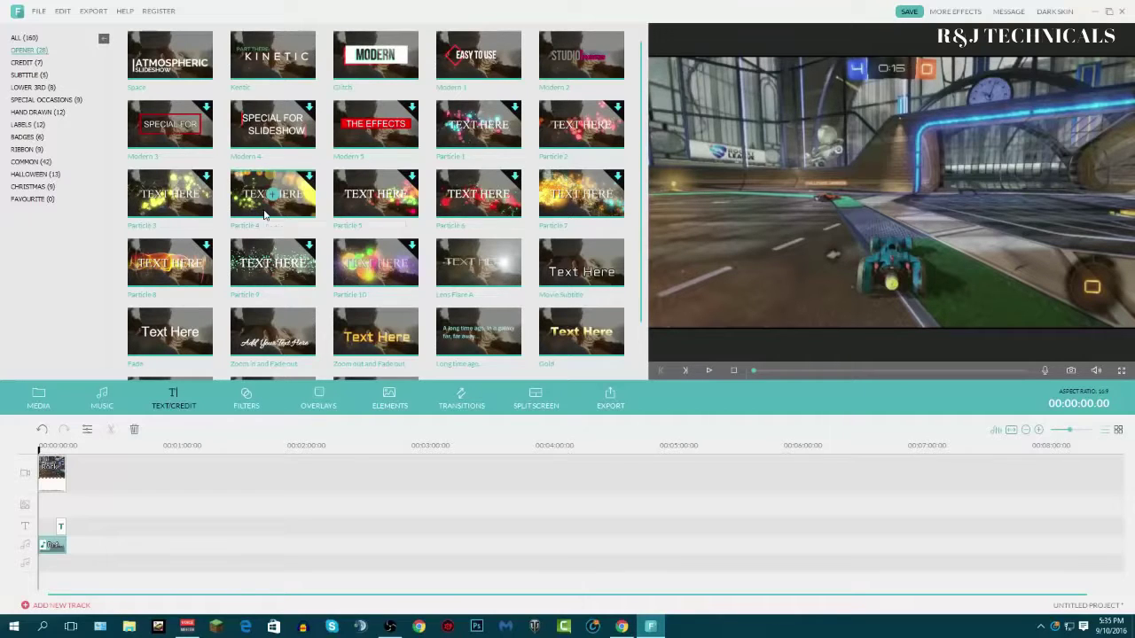
# - Browse the complete collection of video filters
pyautogui.click(247, 397)
pyautogui.scroll(-5, 575, 106)
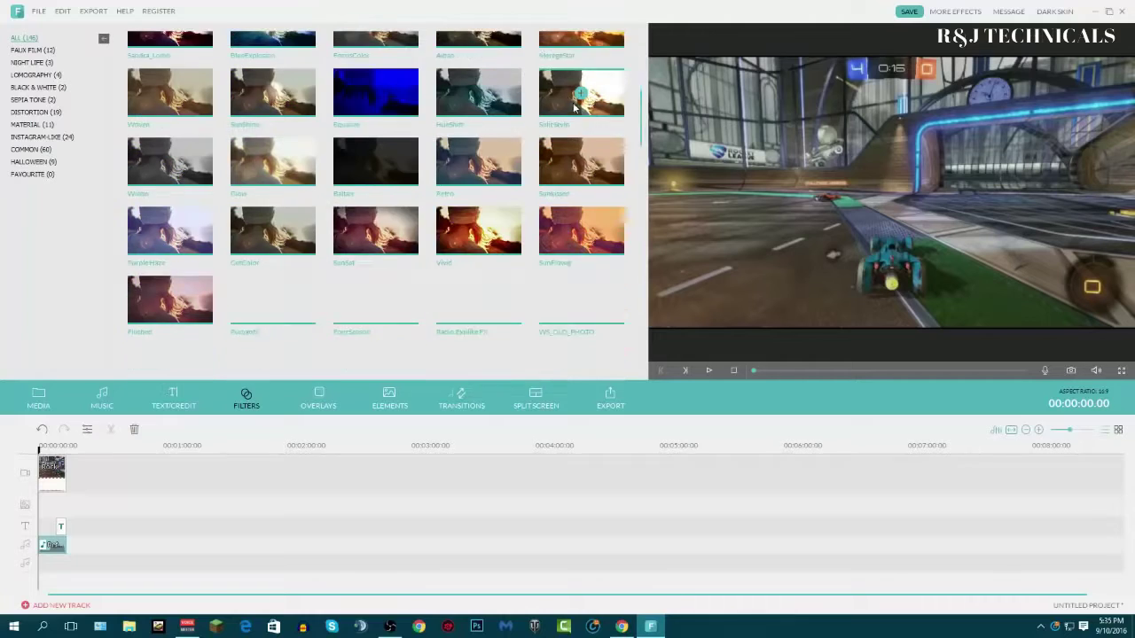
pyautogui.scroll(5, 574, 107)
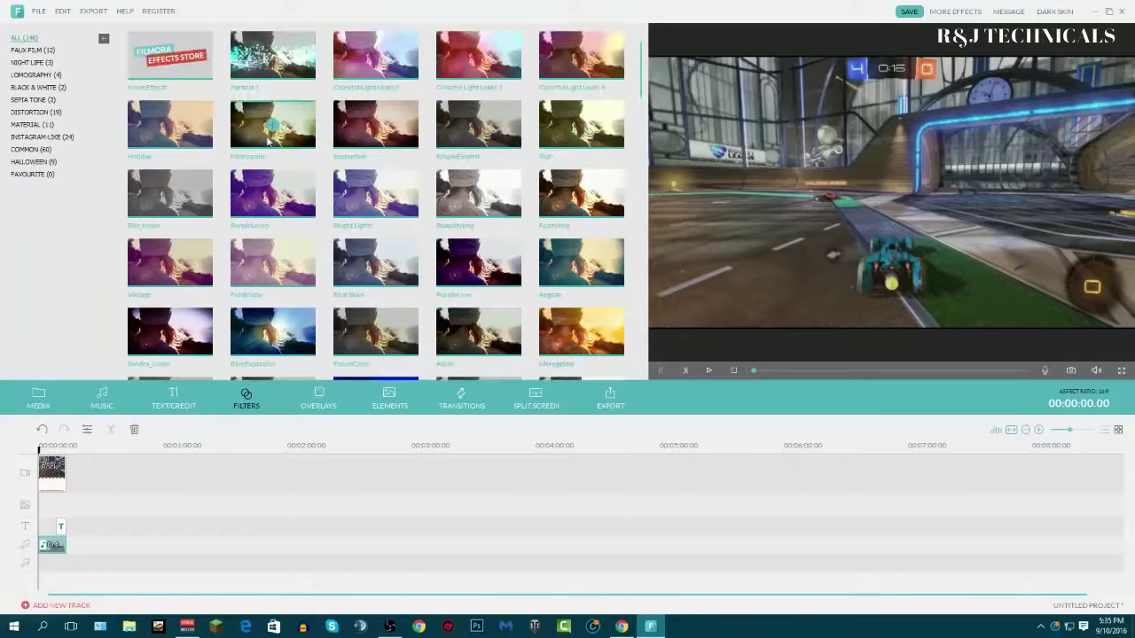
# - Preview several Instagram-like filters on the gameplay footage, including Romantic, Xproll and Toaster
pyautogui.click(55, 138)
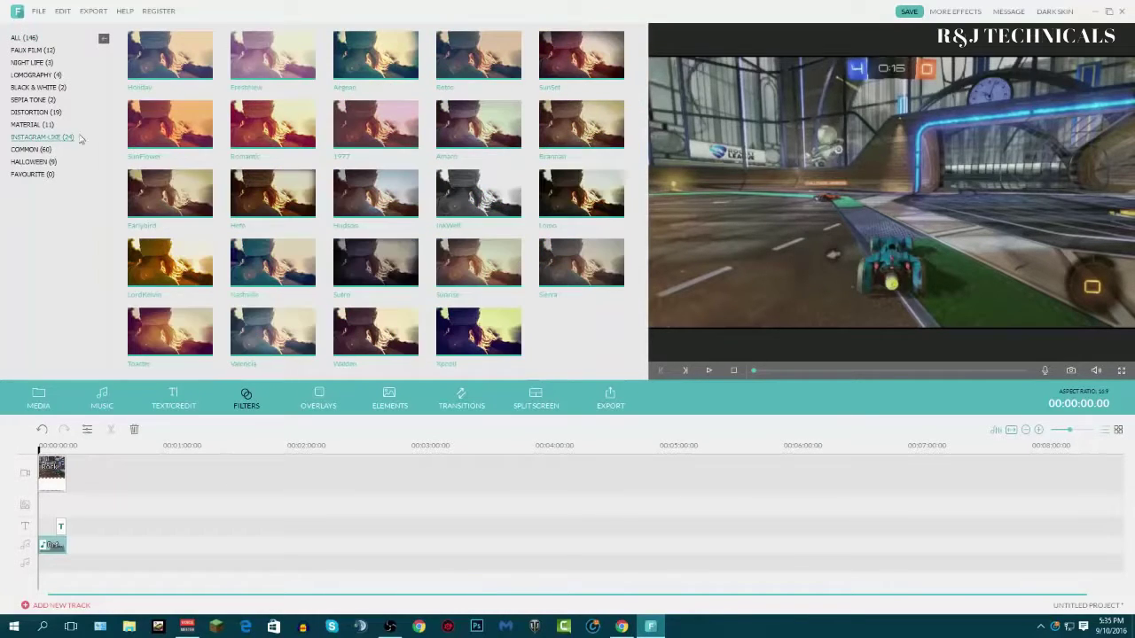
pyautogui.click(295, 50)
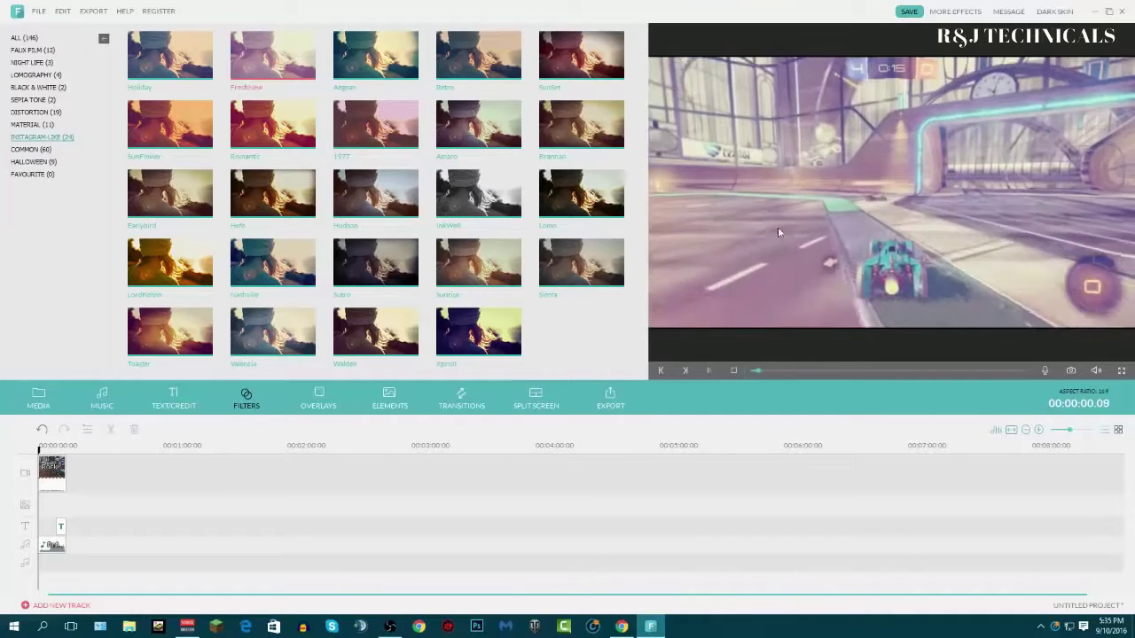
pyautogui.click(295, 130)
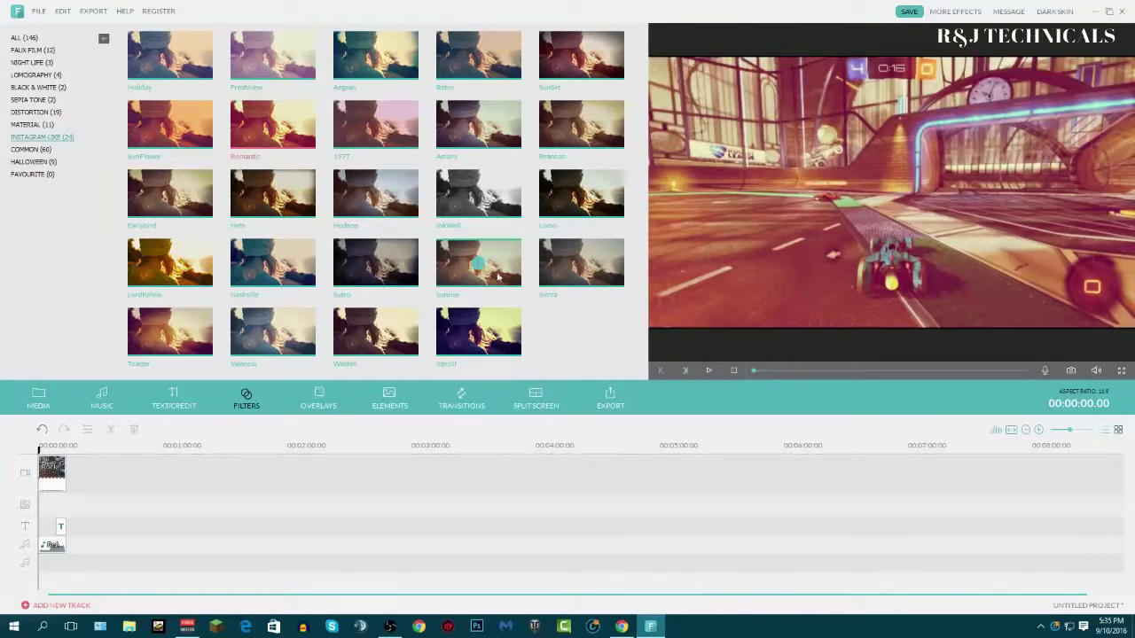
pyautogui.click(499, 328)
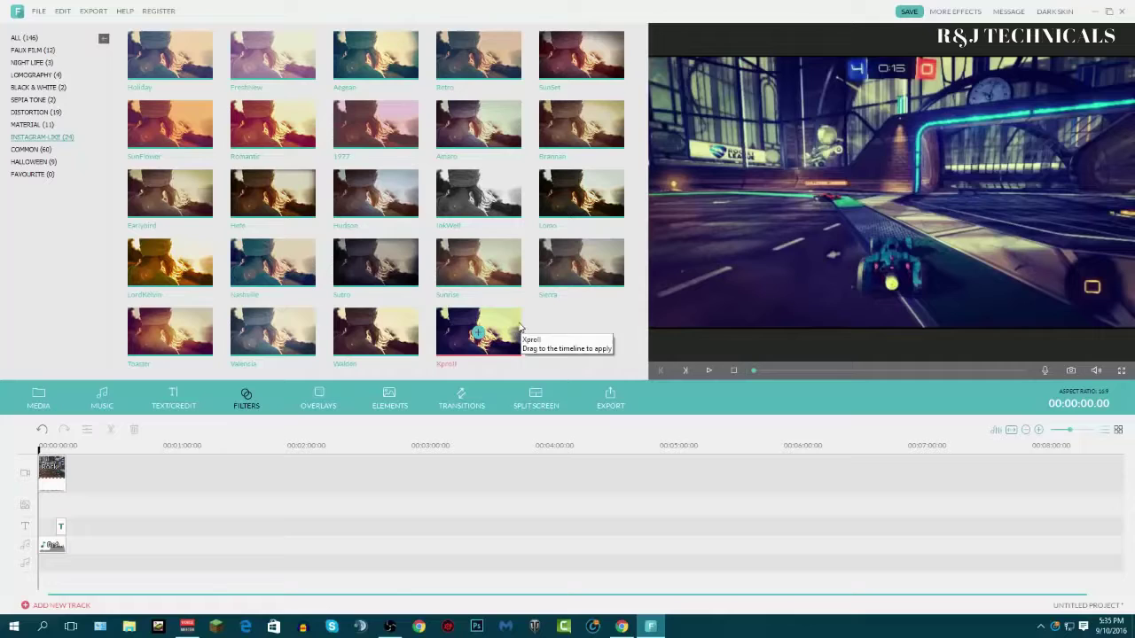
pyautogui.click(376, 332)
pyautogui.click(311, 337)
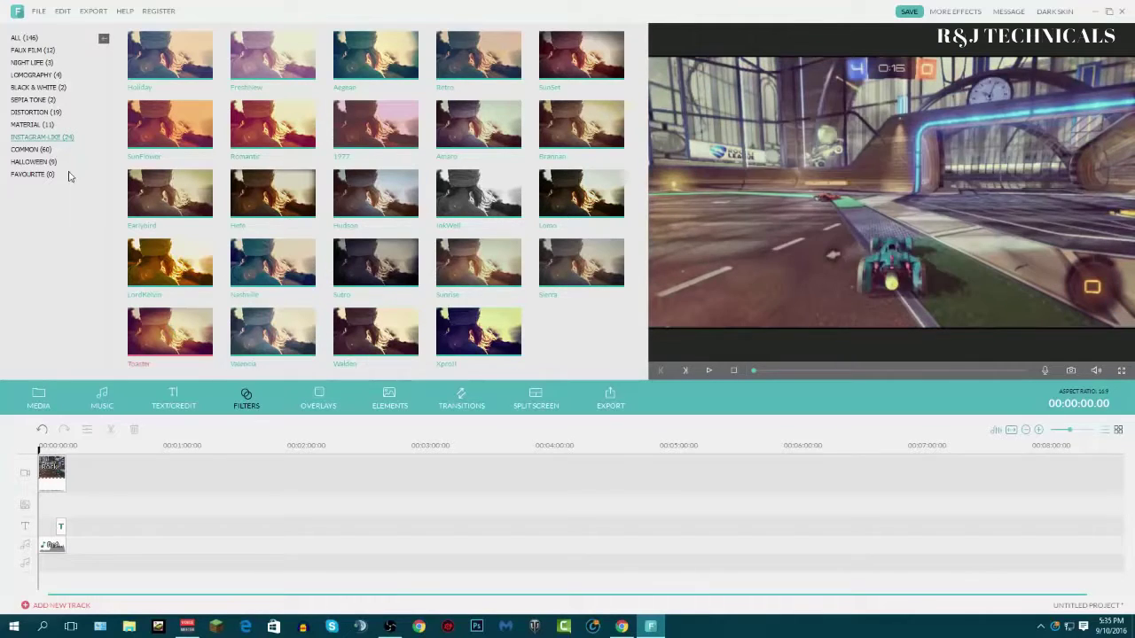
# - Preview the Particle 1 and HueShift filters from the Common category and look through its other filters
pyautogui.click(31, 149)
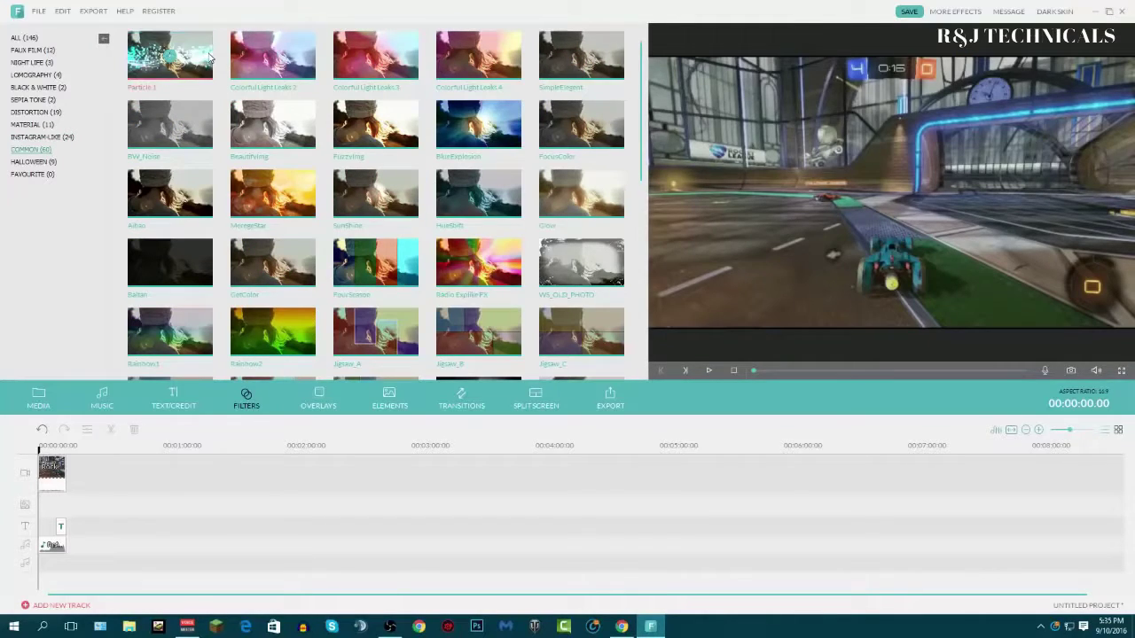
pyautogui.click(209, 56)
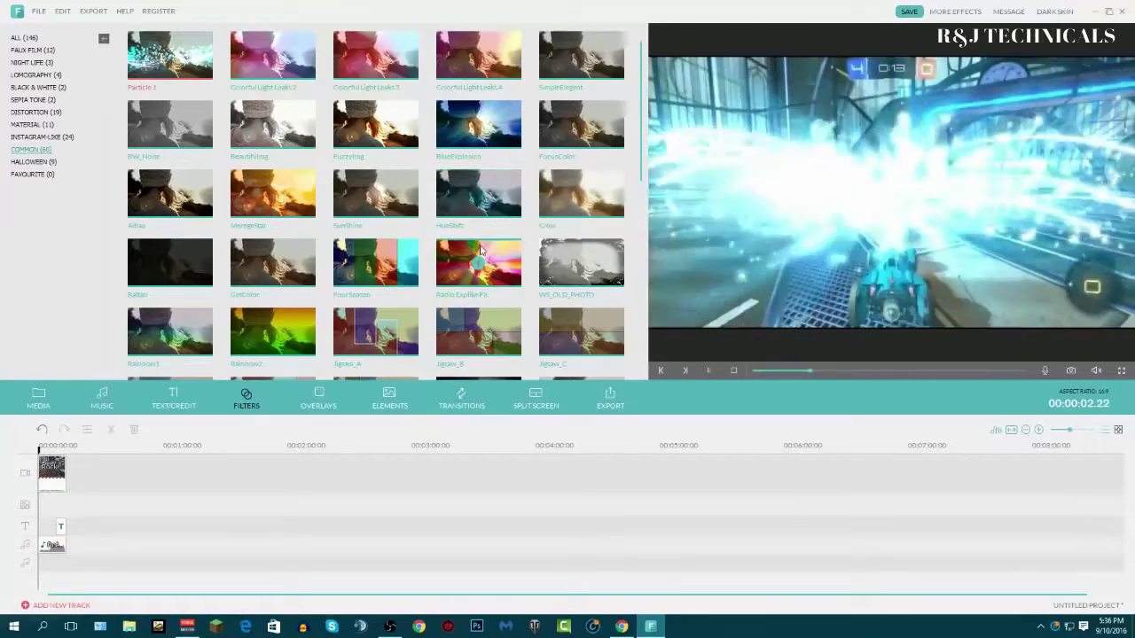
pyautogui.scroll(-3, 497, 185)
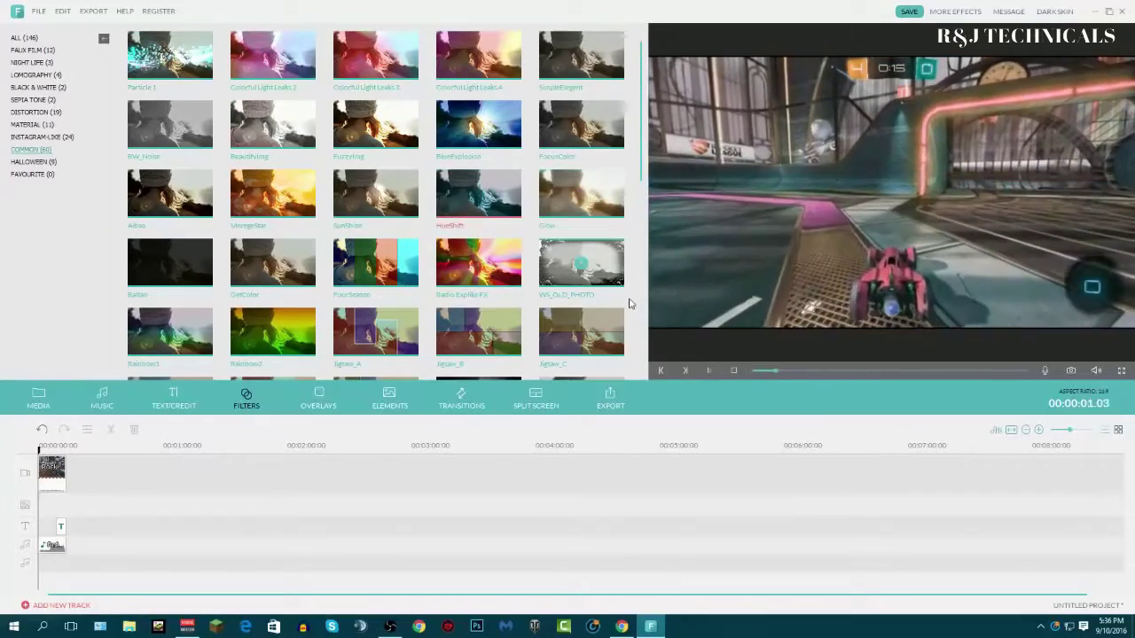
pyautogui.scroll(-3, 611, 304)
pyautogui.scroll(-1, 585, 297)
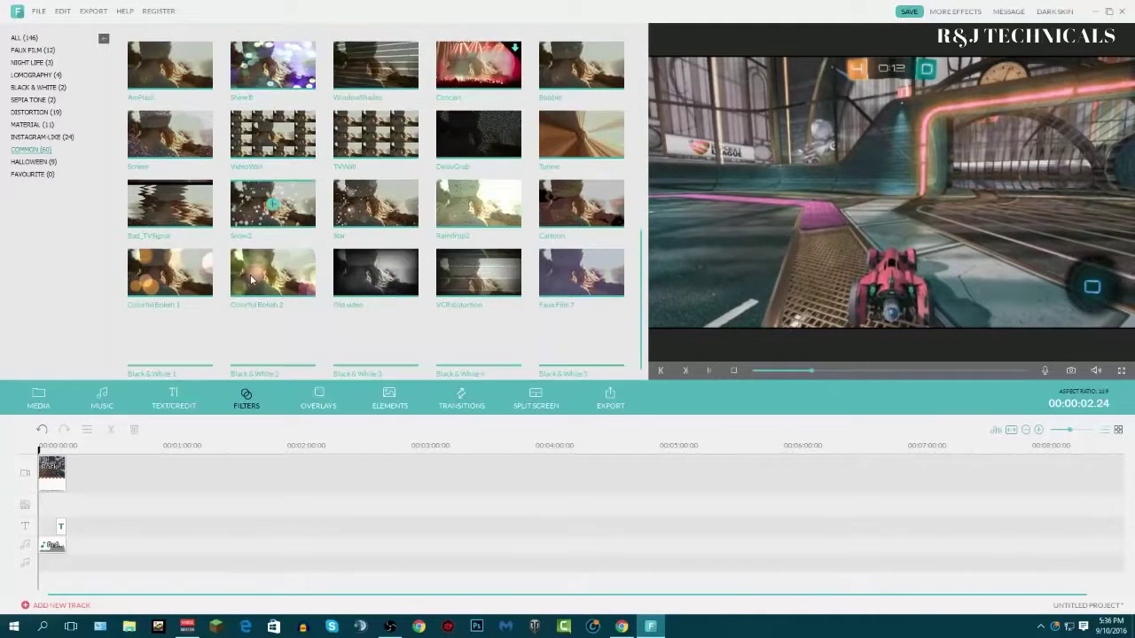
# - Compare the filter categories from Night Life and Faux Film through Black & White, Sepia Tone, Distortion and Material to Halloween
pyautogui.click(30, 62)
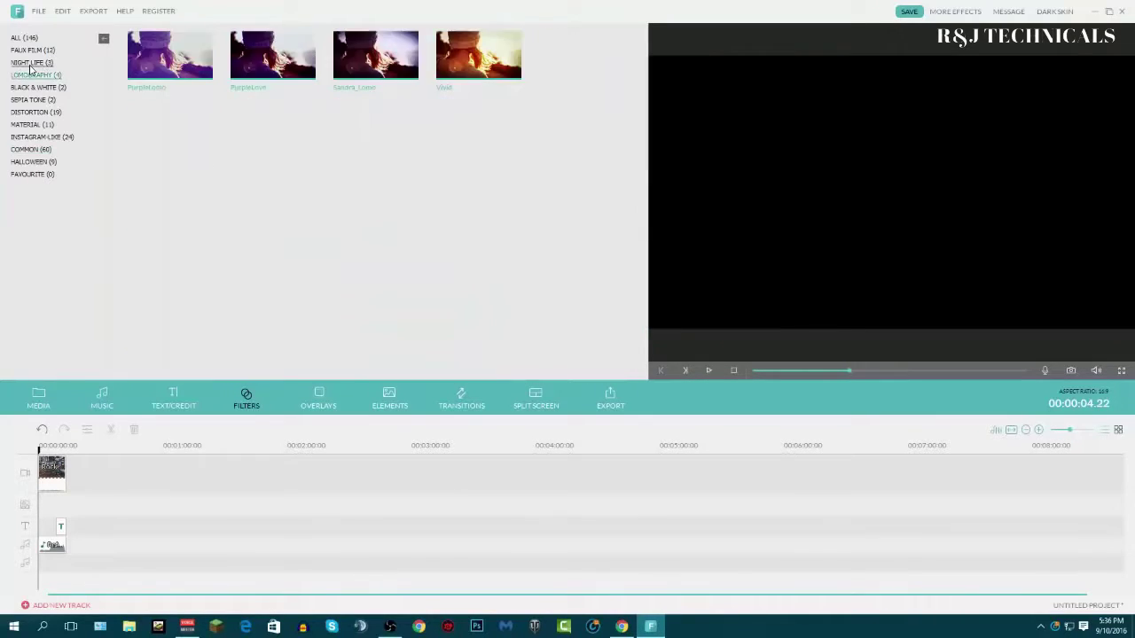
pyautogui.click(32, 49)
pyautogui.click(30, 87)
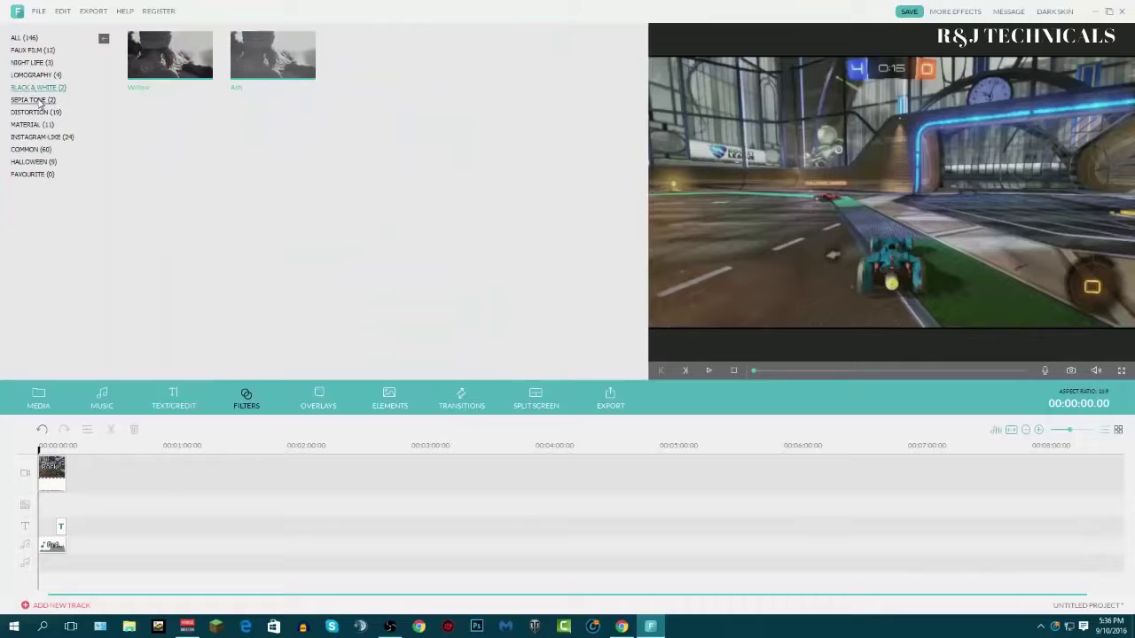
pyautogui.click(35, 101)
pyautogui.click(35, 112)
pyautogui.click(32, 125)
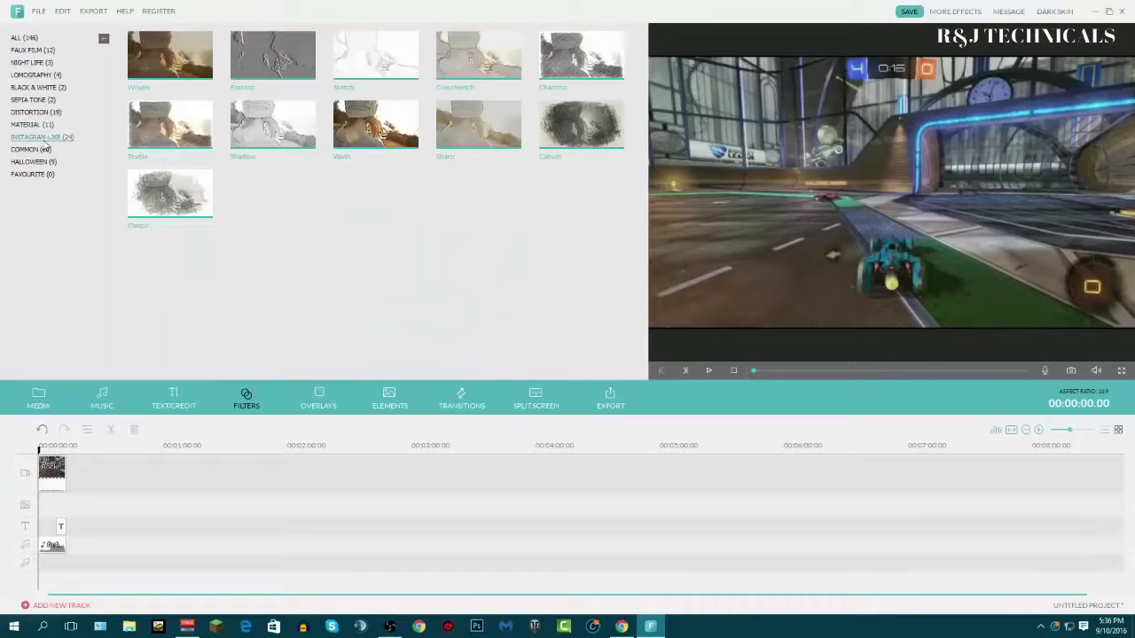
pyautogui.click(41, 137)
pyautogui.click(48, 163)
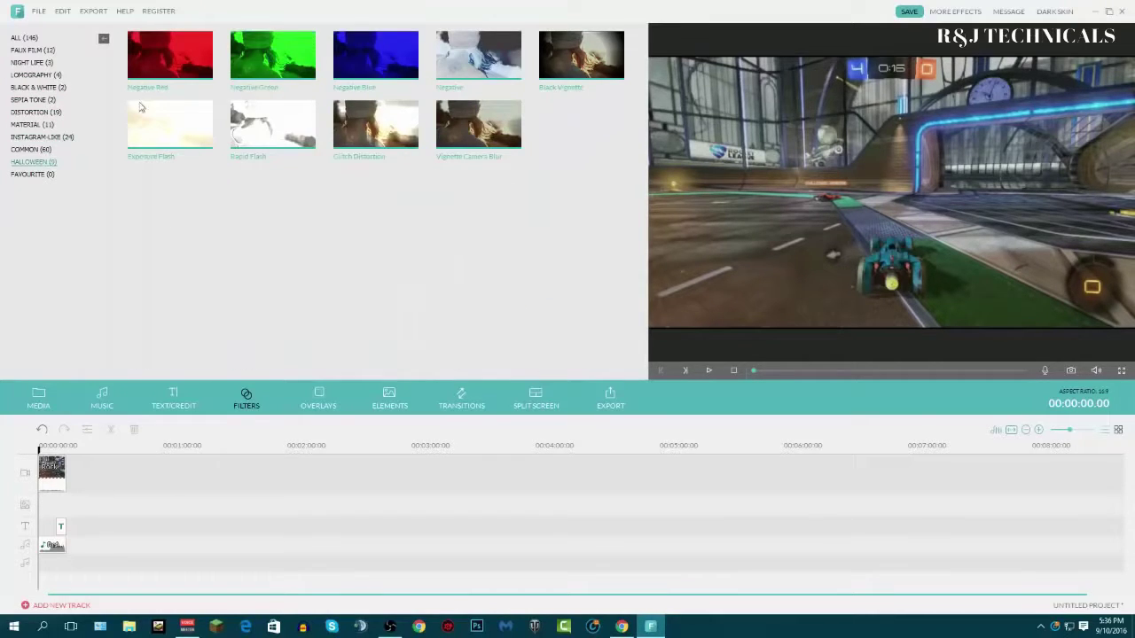
# - Look again through the Common, Material, Sepia Tone, Distortion and Lomography filters
pyautogui.click(31, 150)
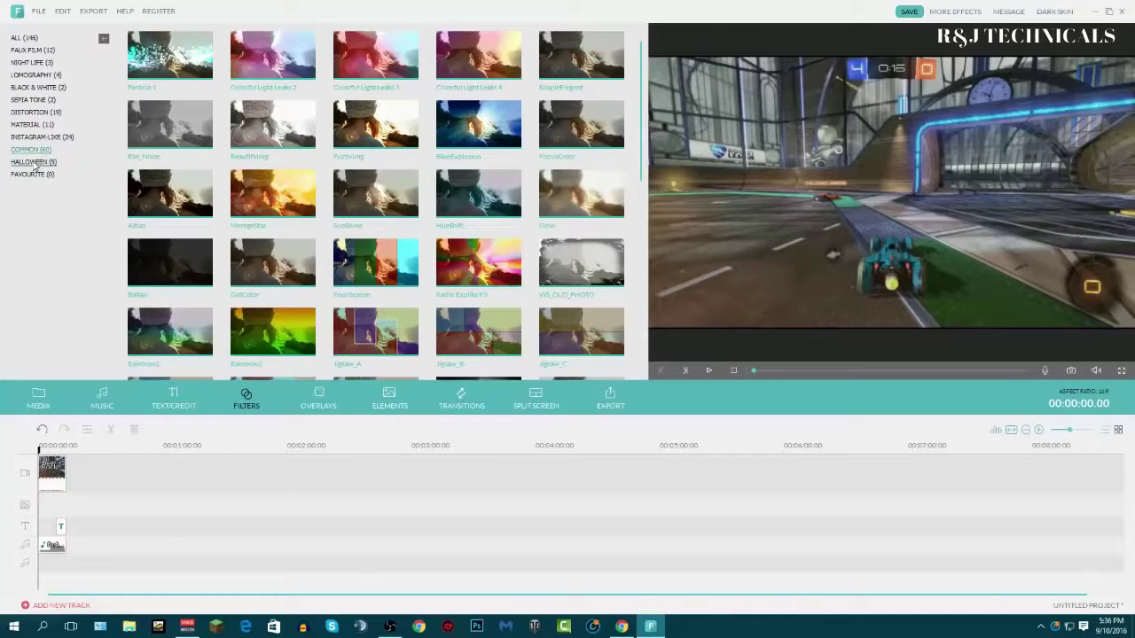
pyautogui.scroll(-5, 416, 208)
pyautogui.scroll(3, 404, 217)
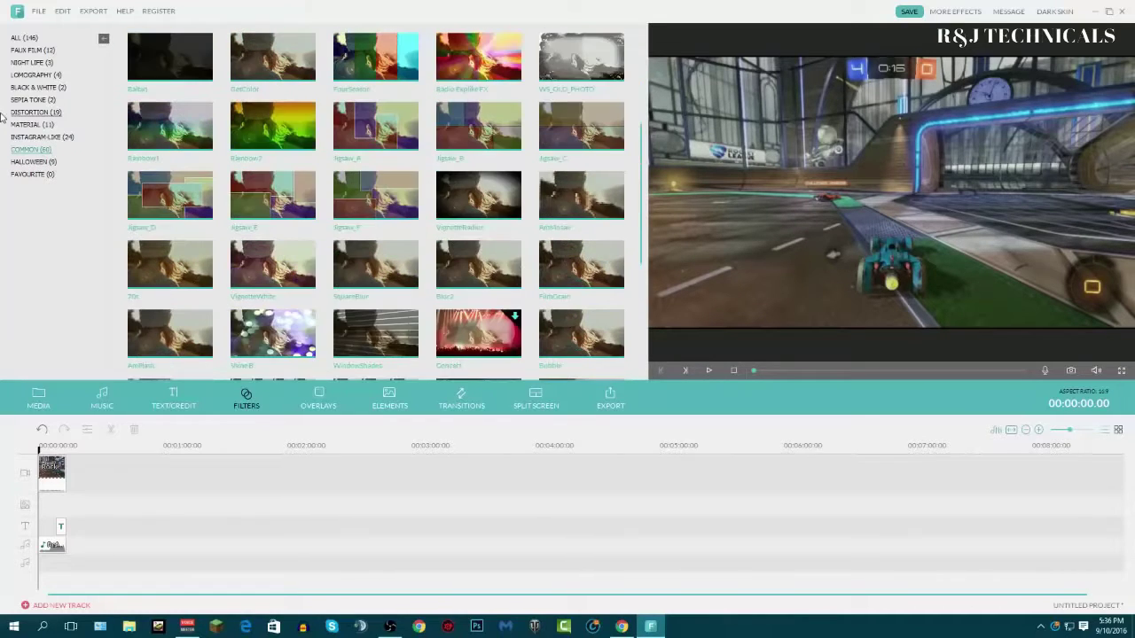
pyautogui.click(33, 127)
pyautogui.click(33, 100)
pyautogui.click(29, 113)
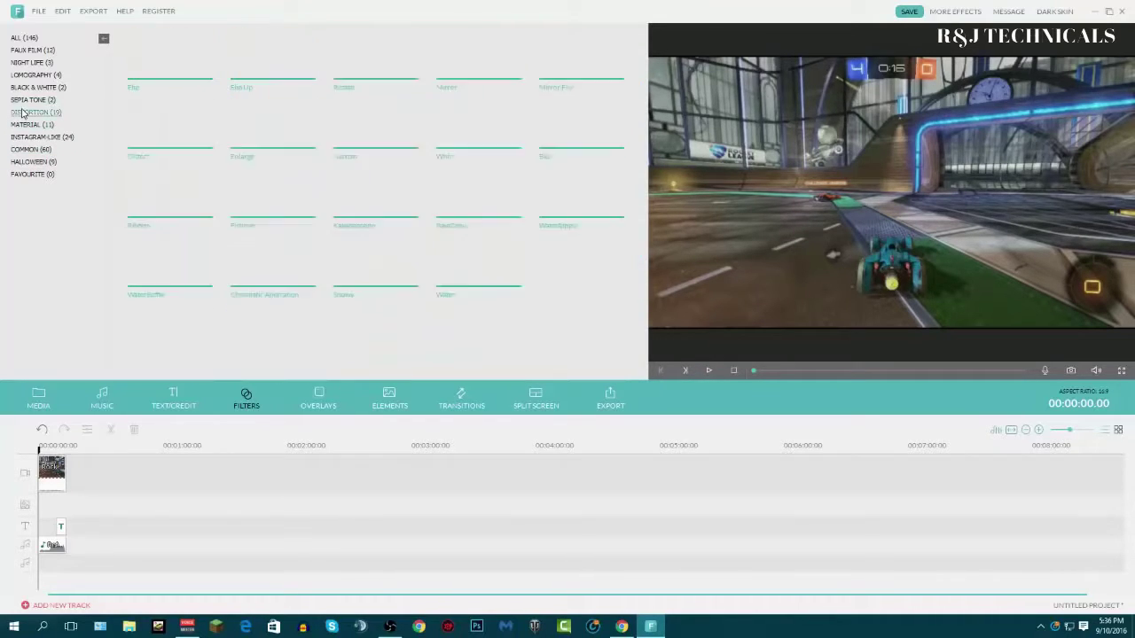
pyautogui.click(29, 76)
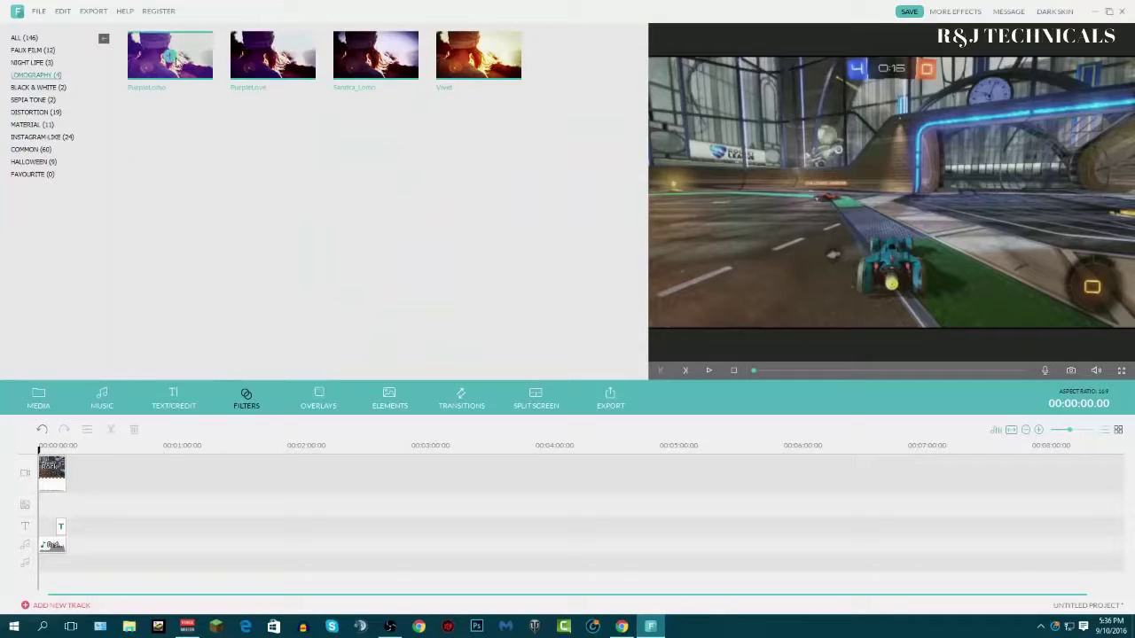
# - Preview the September filter from Night Life and look through the Faux Film, Sepia Tone, Distortion and Material filters
pyautogui.click(34, 51)
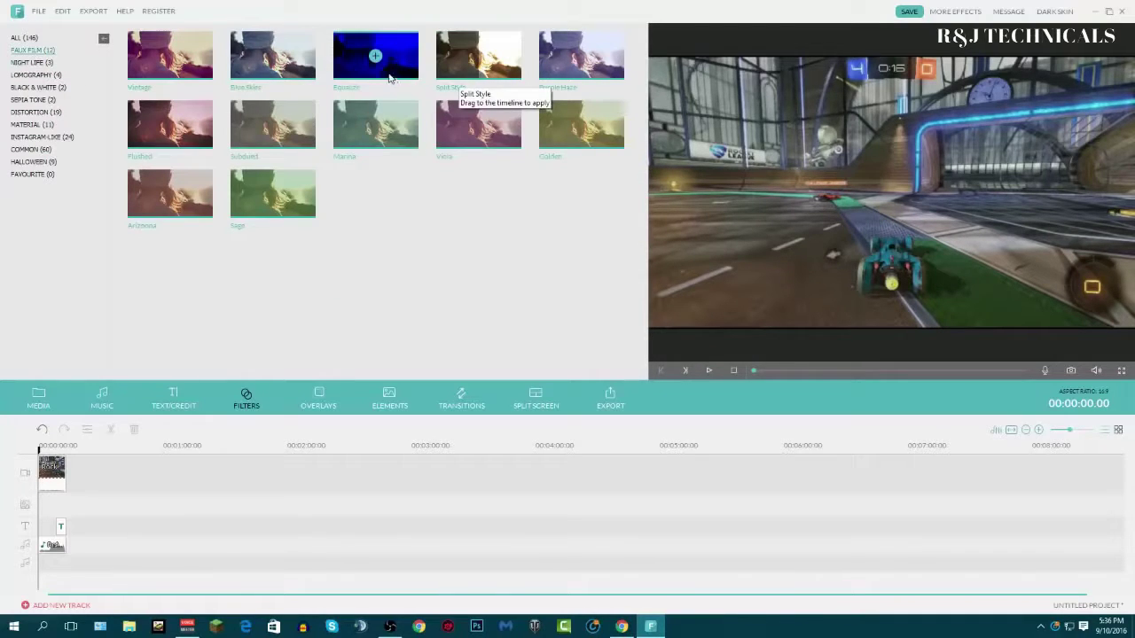
pyautogui.click(28, 63)
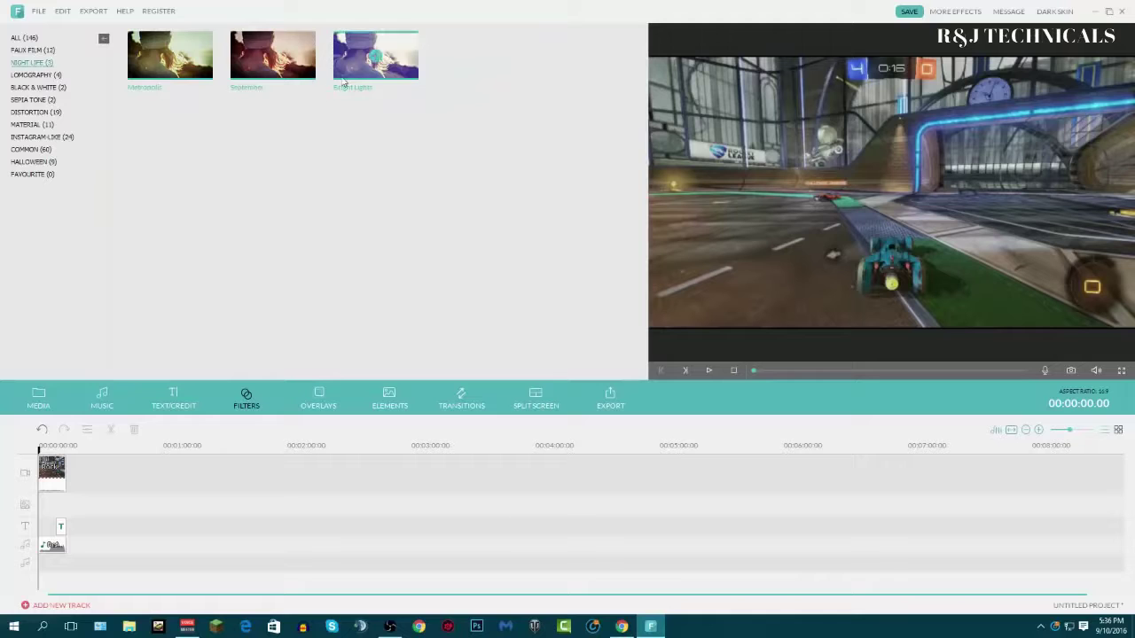
pyautogui.click(301, 77)
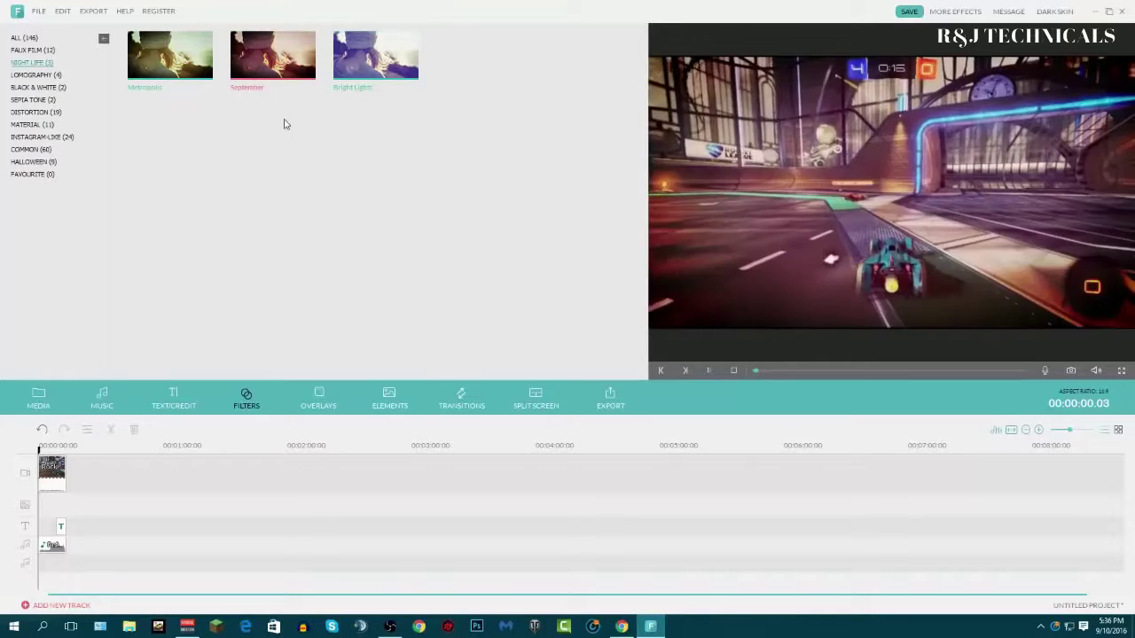
pyautogui.click(29, 100)
pyautogui.click(31, 112)
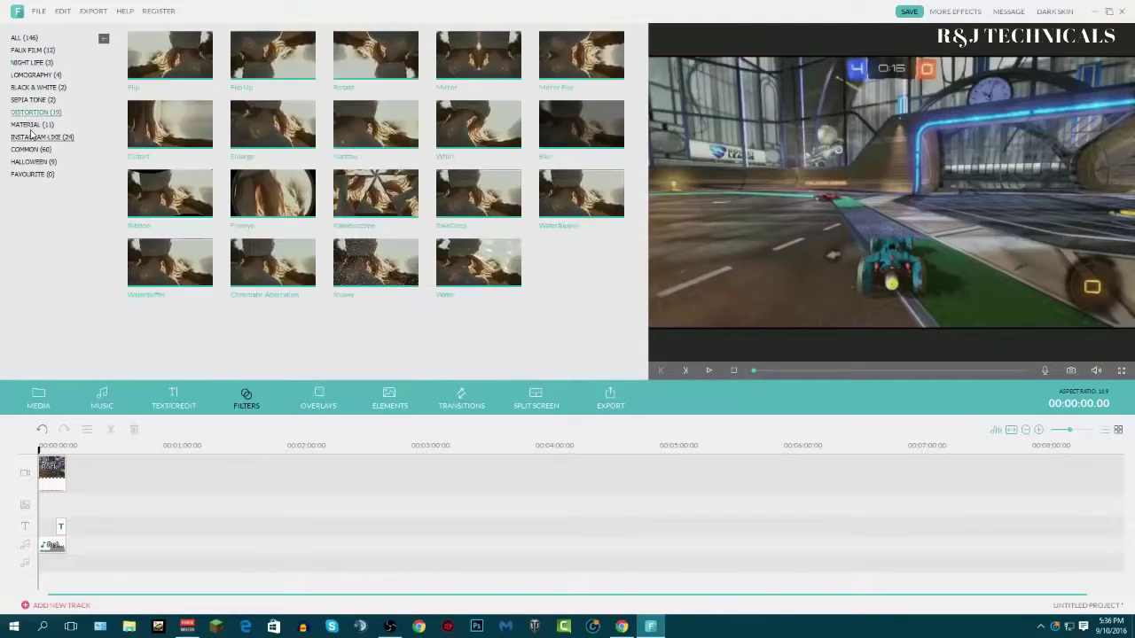
pyautogui.click(39, 125)
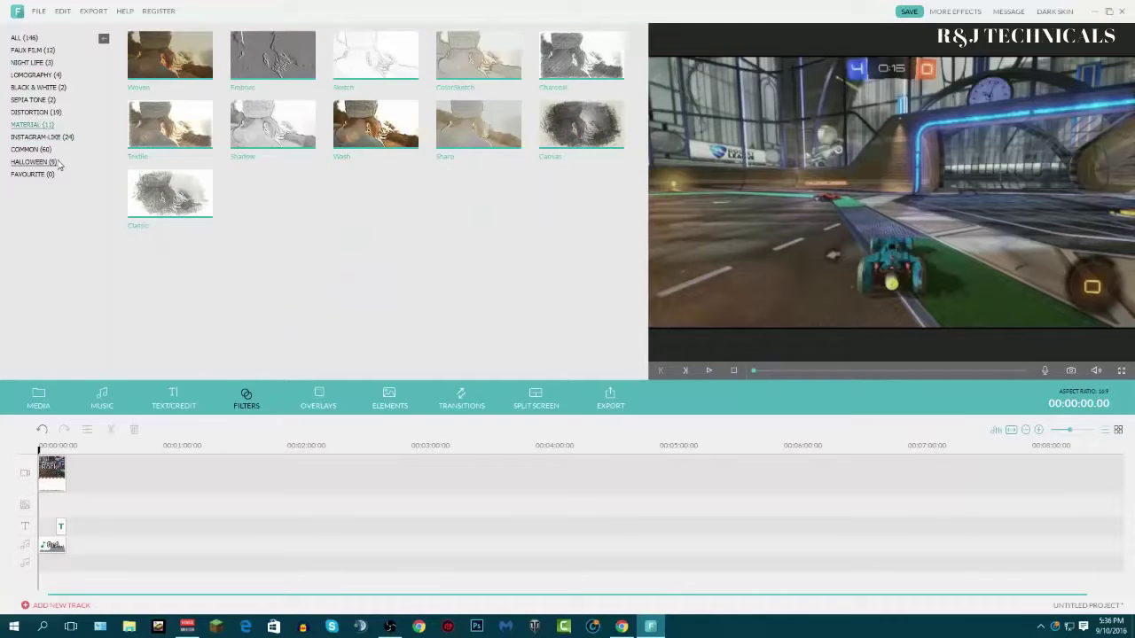
# - Preview the BlueExplosion and Radio Explike FX filters from the Common category and look through the rest of it
pyautogui.click(46, 150)
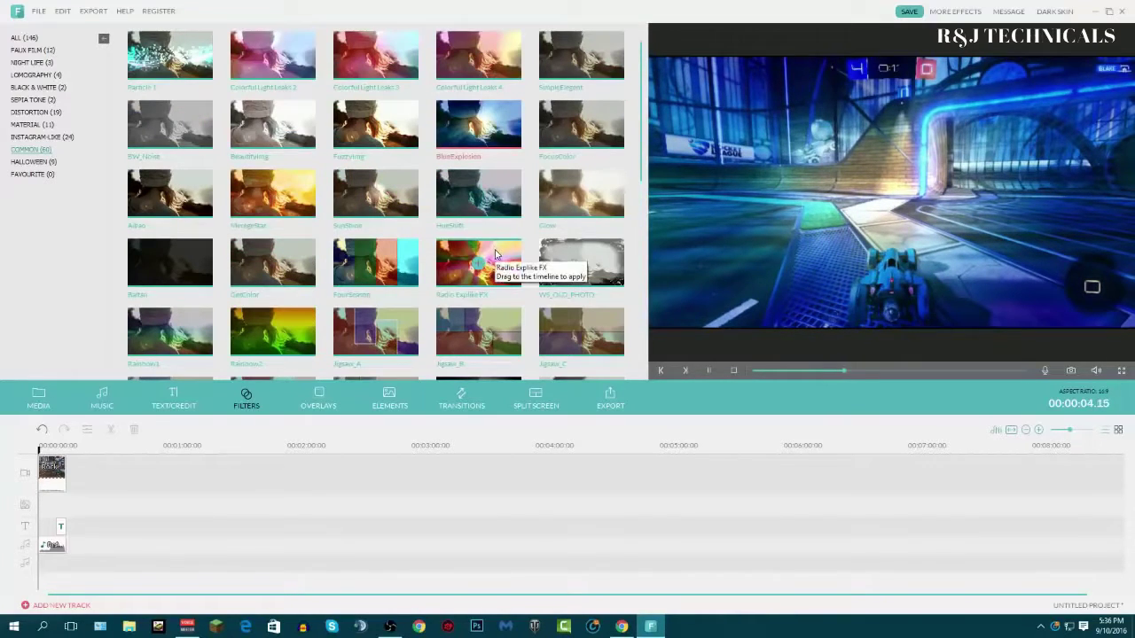
pyautogui.click(499, 265)
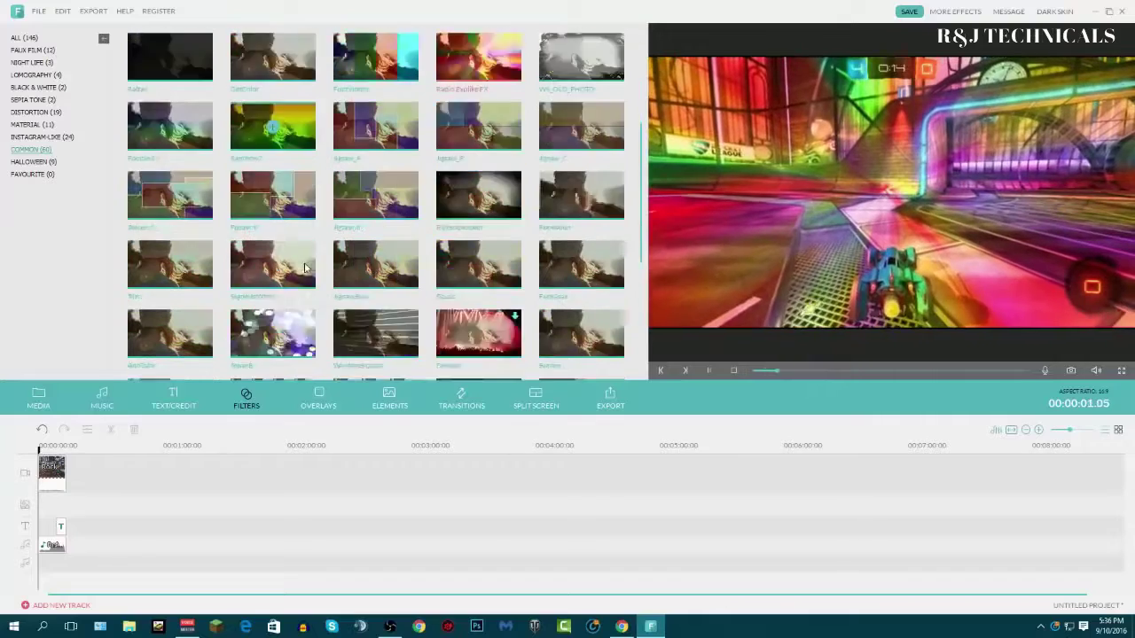
pyautogui.scroll(-4, 537, 247)
pyautogui.scroll(-3, 538, 246)
pyautogui.scroll(7, 497, 266)
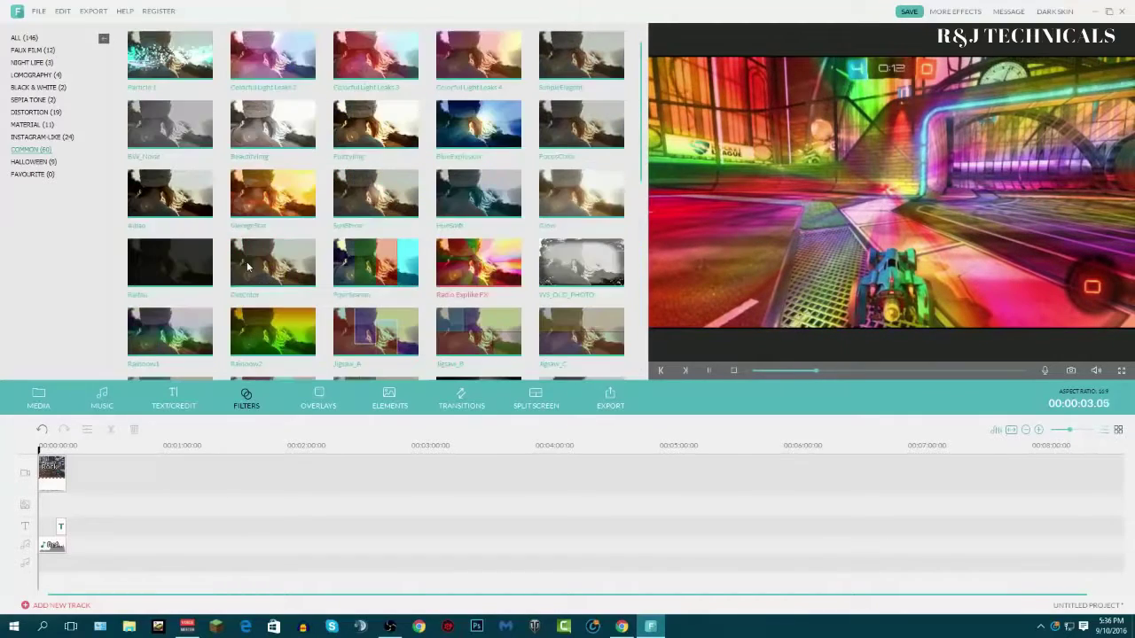
# - Look through the Faux Film, Night Life and full filter lists, and preview the Mirror filter from Distortion
pyautogui.click(31, 51)
pyautogui.click(34, 63)
pyautogui.click(26, 39)
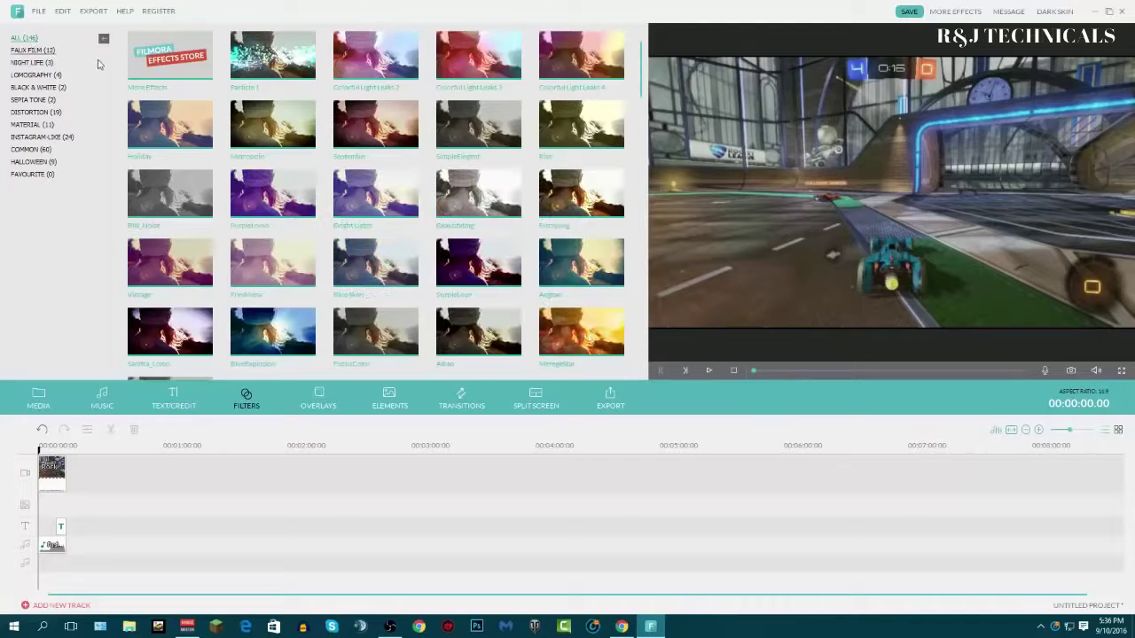
pyautogui.click(35, 113)
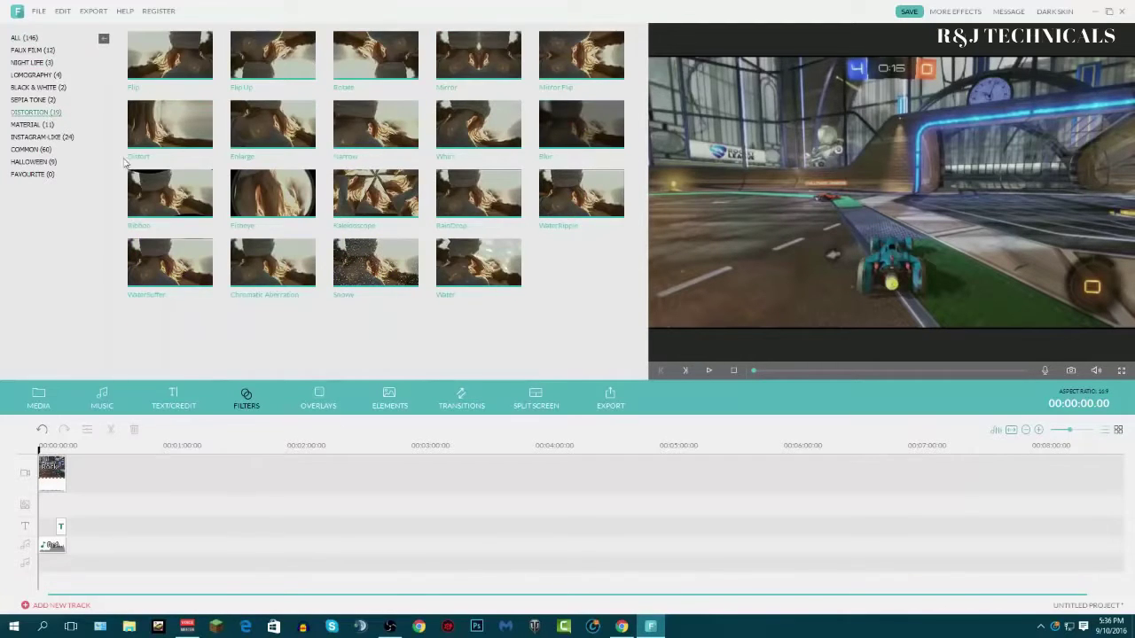
pyautogui.moveTo(489, 60)
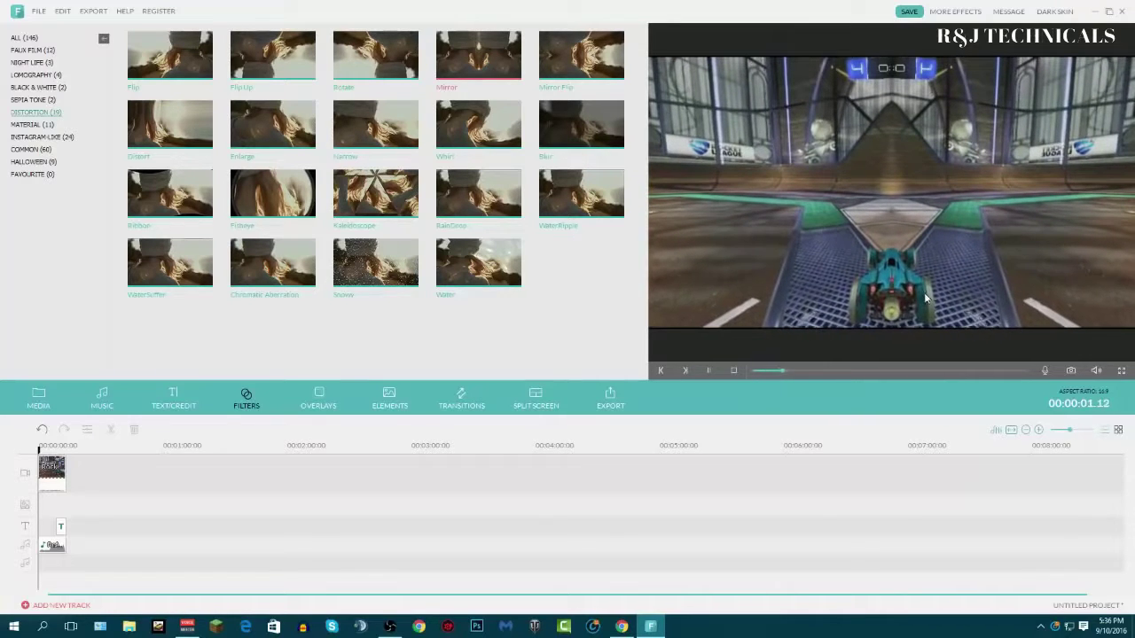
# - Revisit the Common, Distortion, Sepia Tone, Lomography and Night Life filters with the gameplay clip selected
pyautogui.click(31, 149)
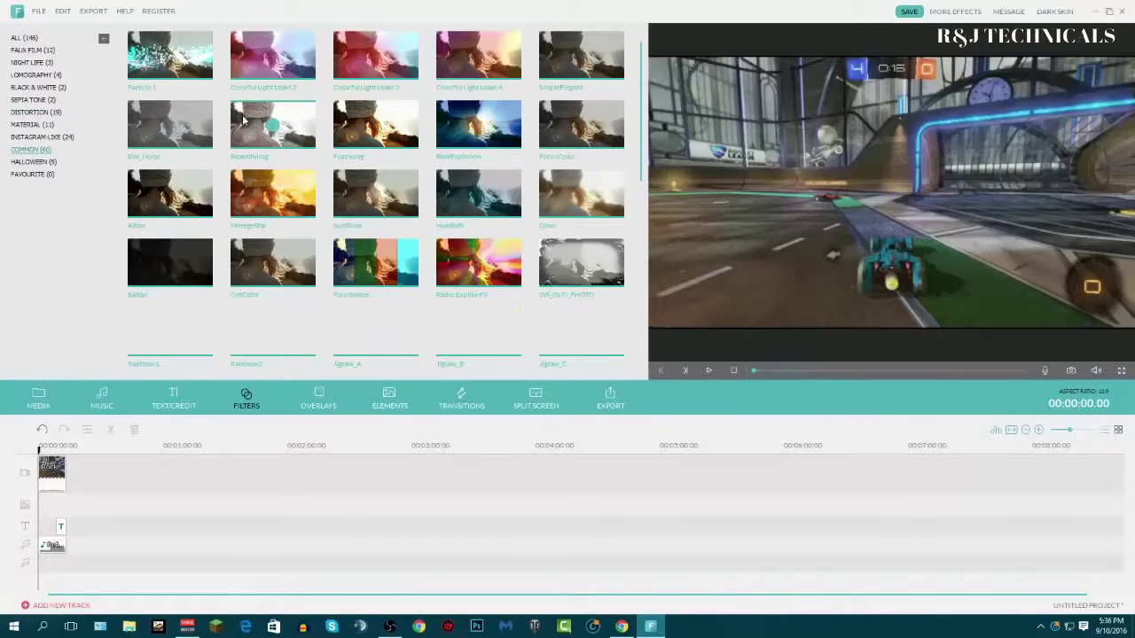
pyautogui.click(60, 485)
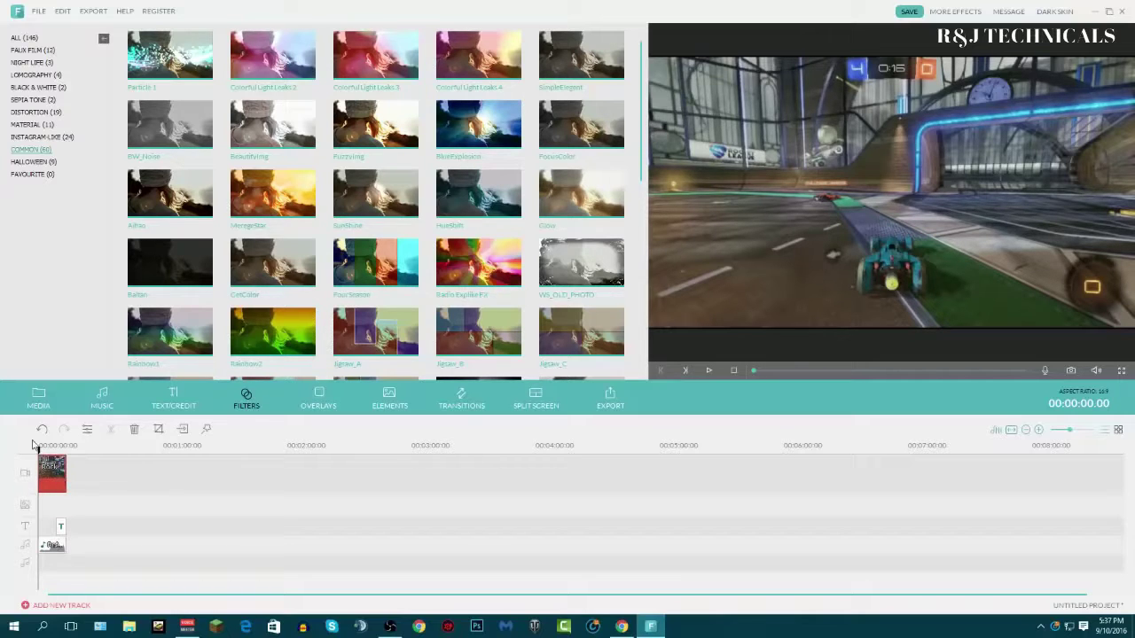
pyautogui.click(42, 113)
pyautogui.click(42, 100)
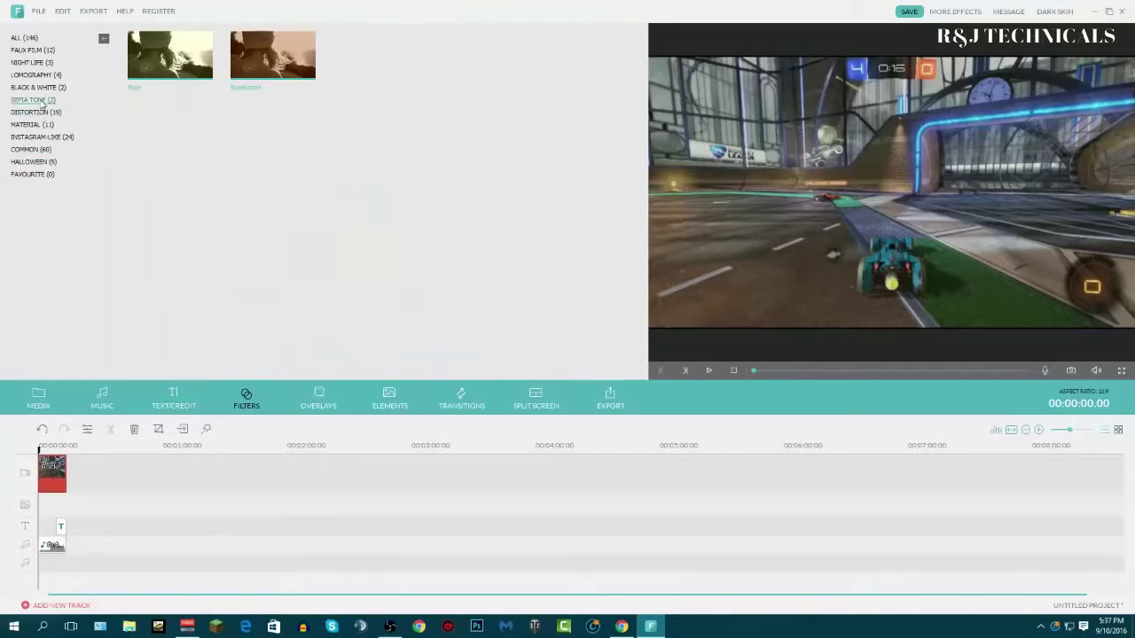
pyautogui.click(44, 75)
pyautogui.click(33, 64)
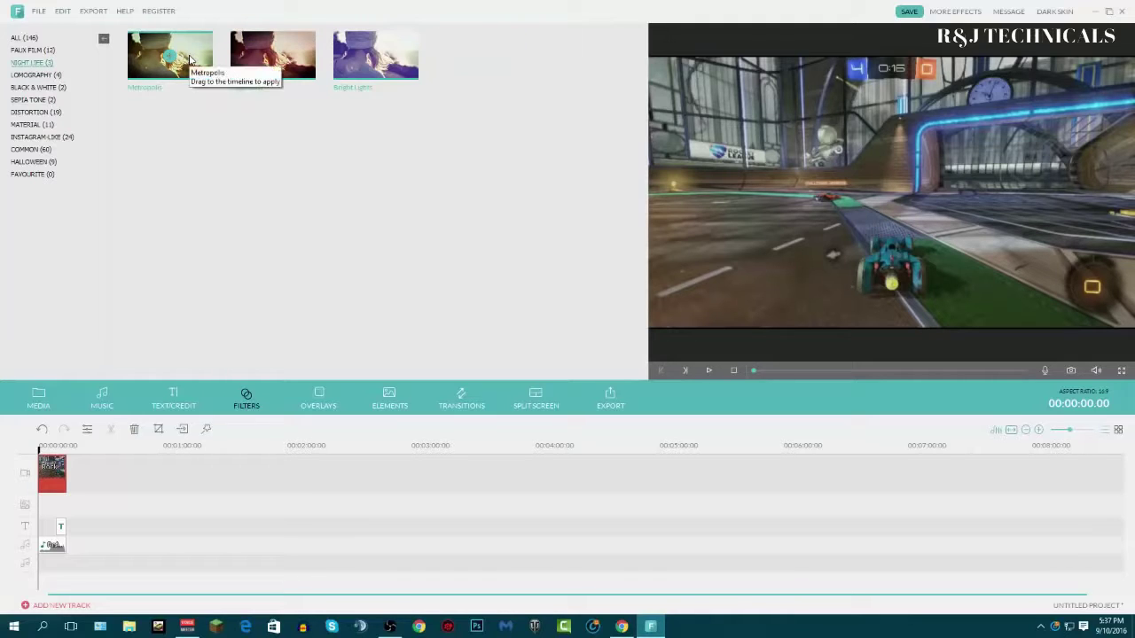
# - Look through the overlay packs, including Light Leaks, Lens Flair, Bokeh, Cinema Flairs, Grunge Overlay, Damaged Film and Old Film
pyautogui.click(313, 395)
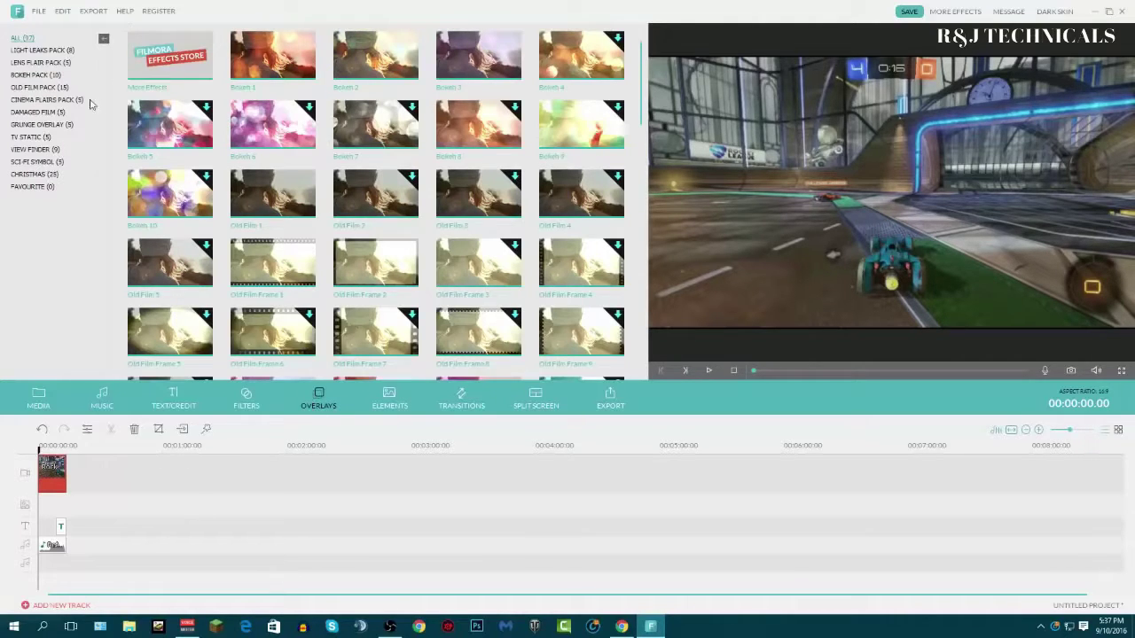
pyautogui.click(40, 50)
pyautogui.click(38, 63)
pyautogui.click(38, 76)
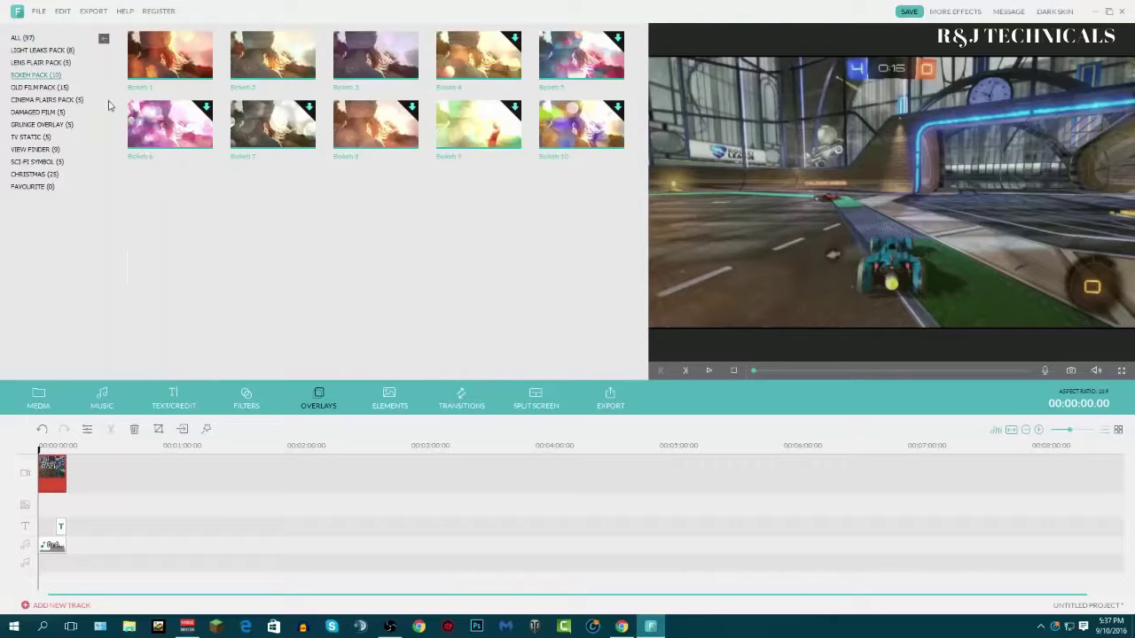
pyautogui.click(53, 101)
pyautogui.click(36, 88)
pyautogui.click(41, 125)
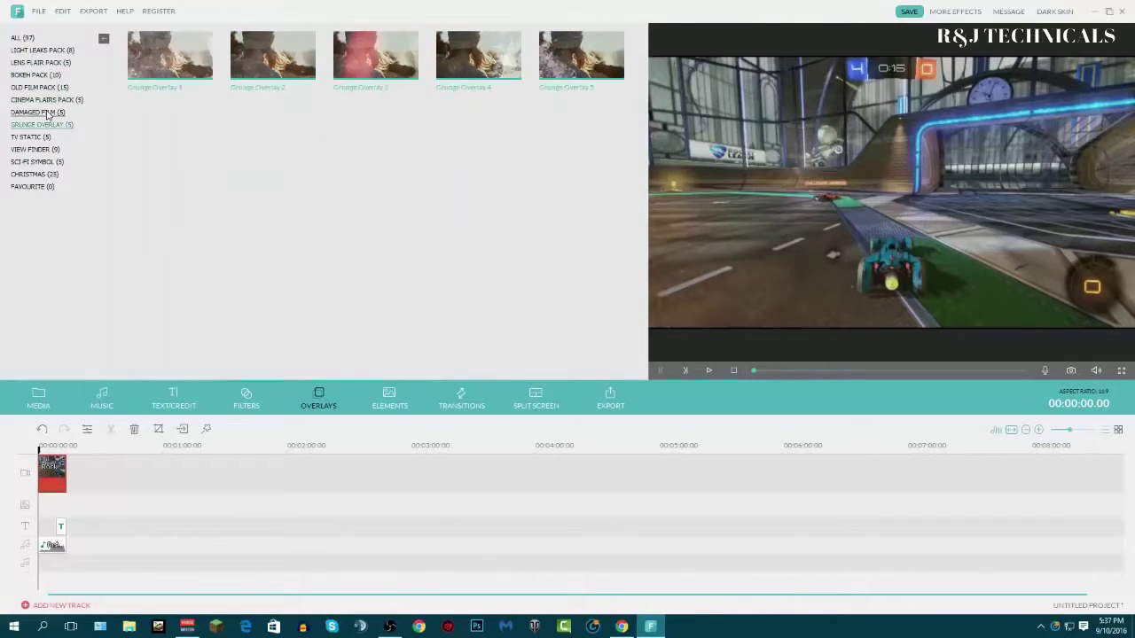
pyautogui.click(48, 114)
pyautogui.click(49, 88)
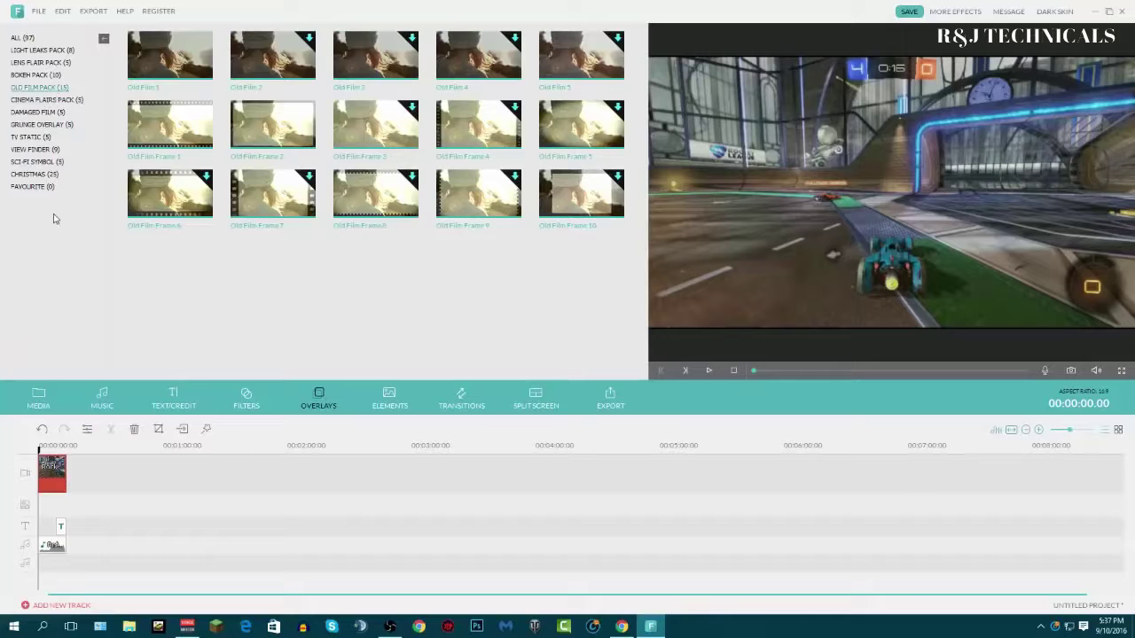
# - Check the View Finder and Sci-Fi Symbol overlays and preview Sci-fi Symbol 4 on the gameplay footage
pyautogui.click(38, 162)
pyautogui.click(36, 150)
pyautogui.click(37, 162)
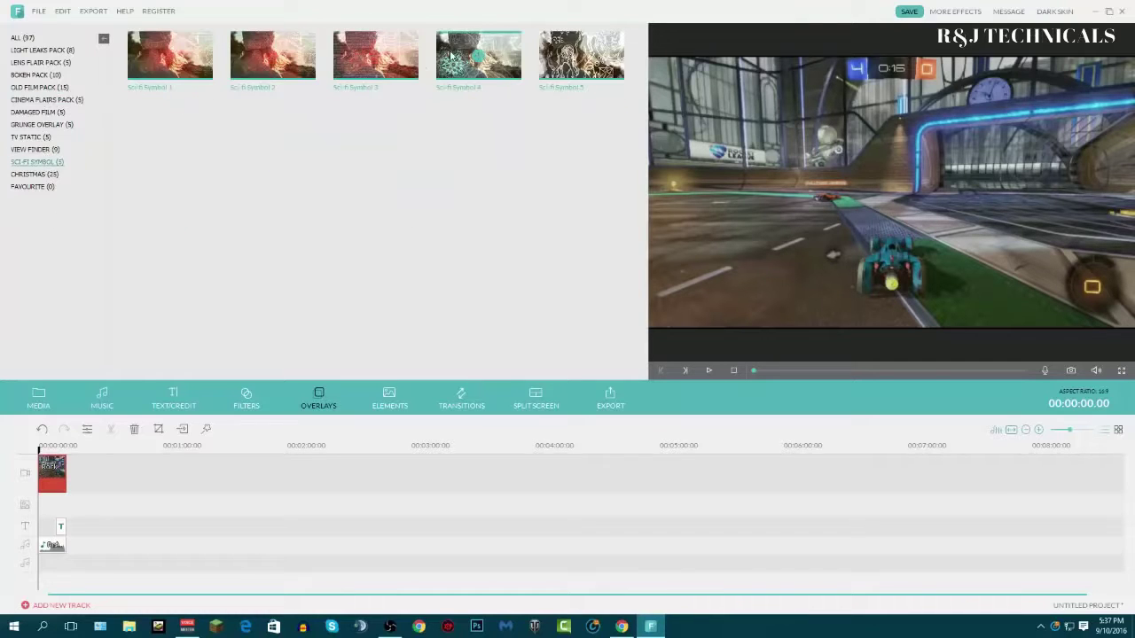
pyautogui.click(503, 60)
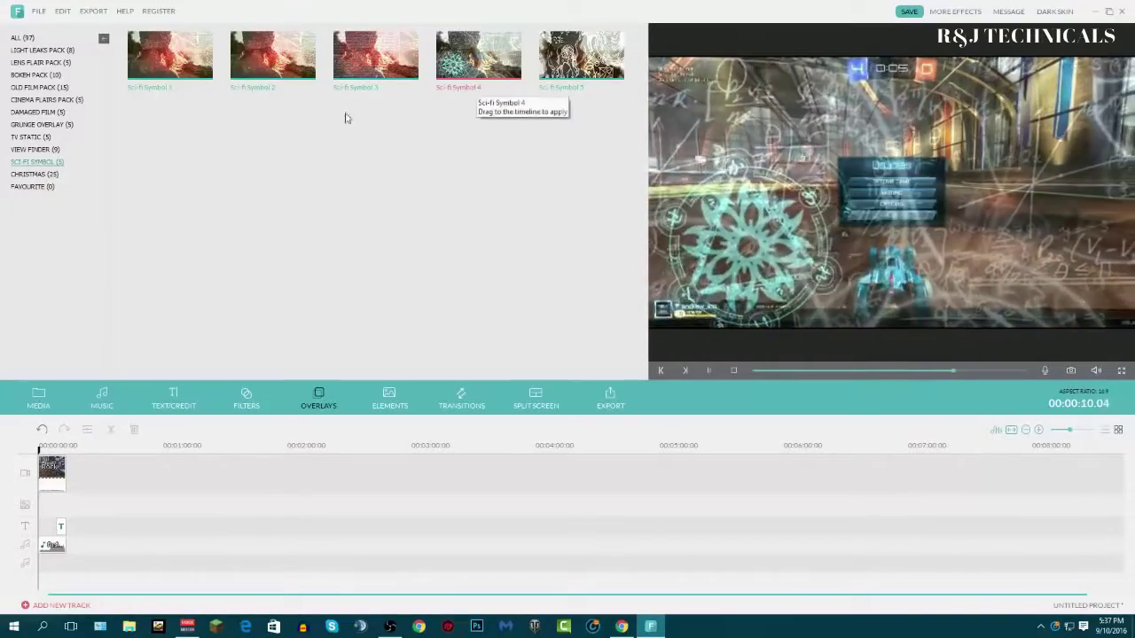
# - Compare the Christmas, View Finder, Sci-Fi Symbol, Damaged Film, Cinema Flairs, Bokeh and TV Static overlay categories
pyautogui.click(40, 175)
pyautogui.click(40, 149)
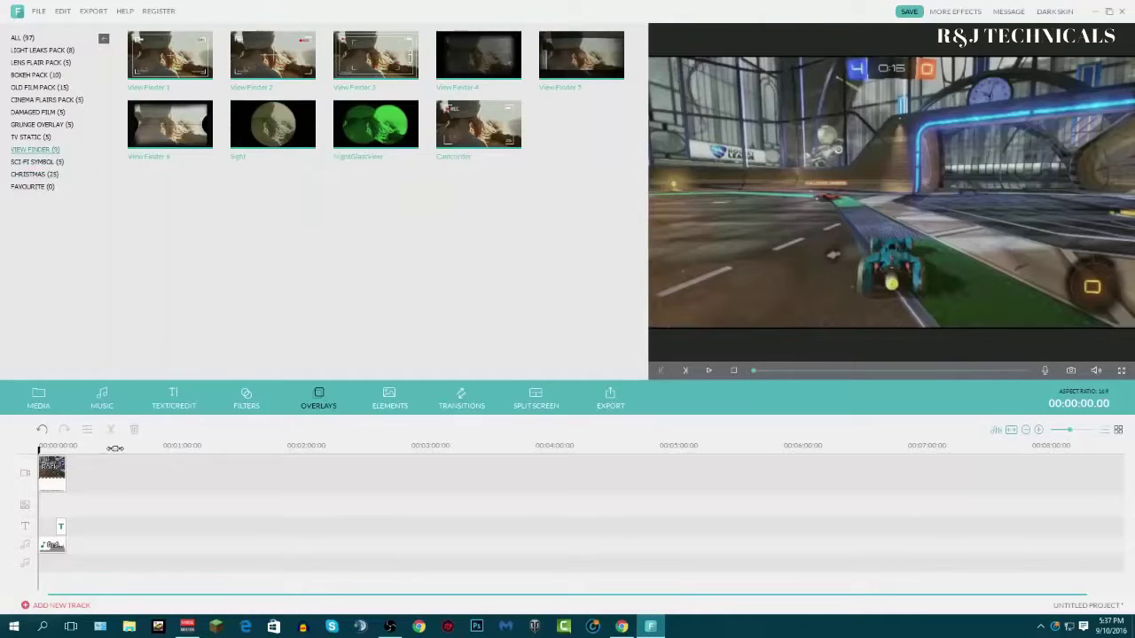
pyautogui.click(35, 161)
pyautogui.click(38, 112)
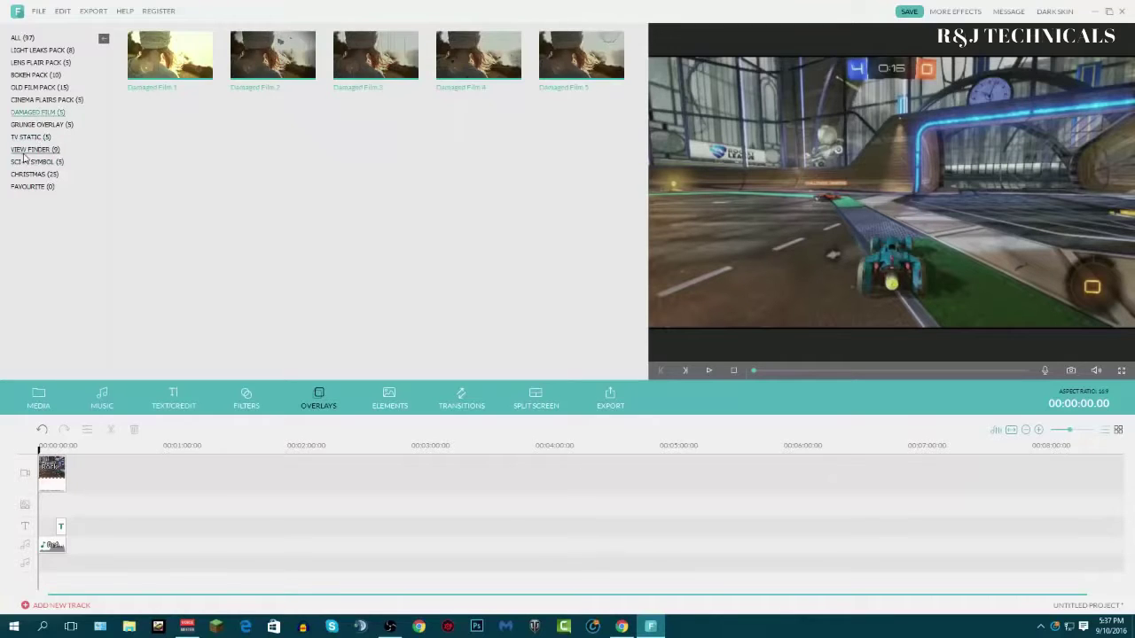
pyautogui.click(35, 99)
pyautogui.click(44, 75)
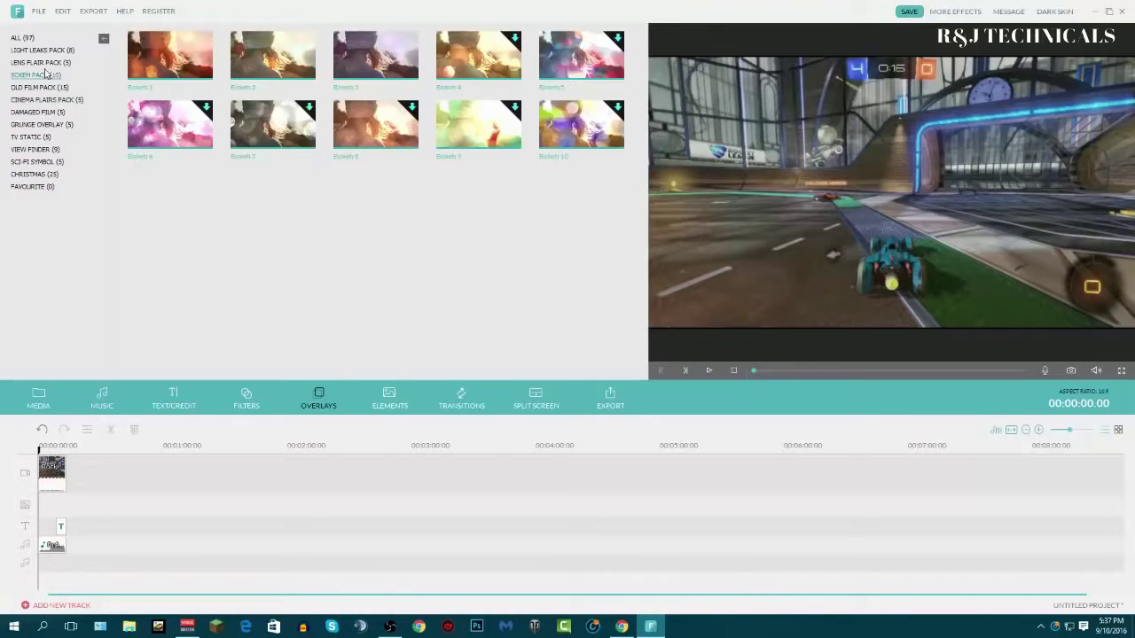
pyautogui.click(29, 137)
pyautogui.click(34, 149)
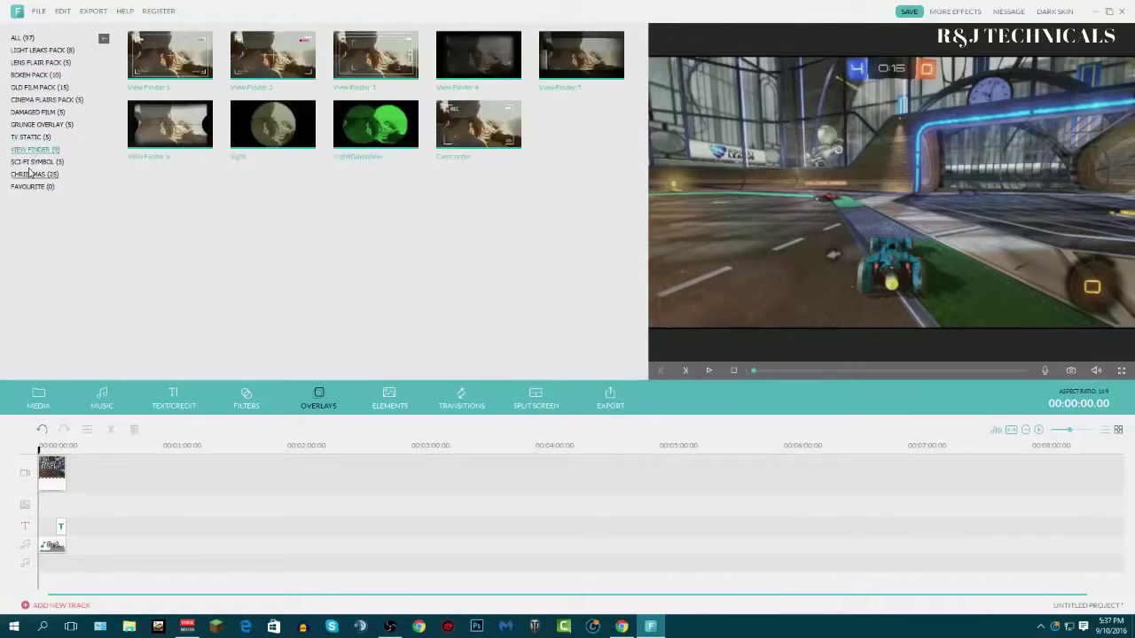
pyautogui.click(34, 173)
pyautogui.click(30, 139)
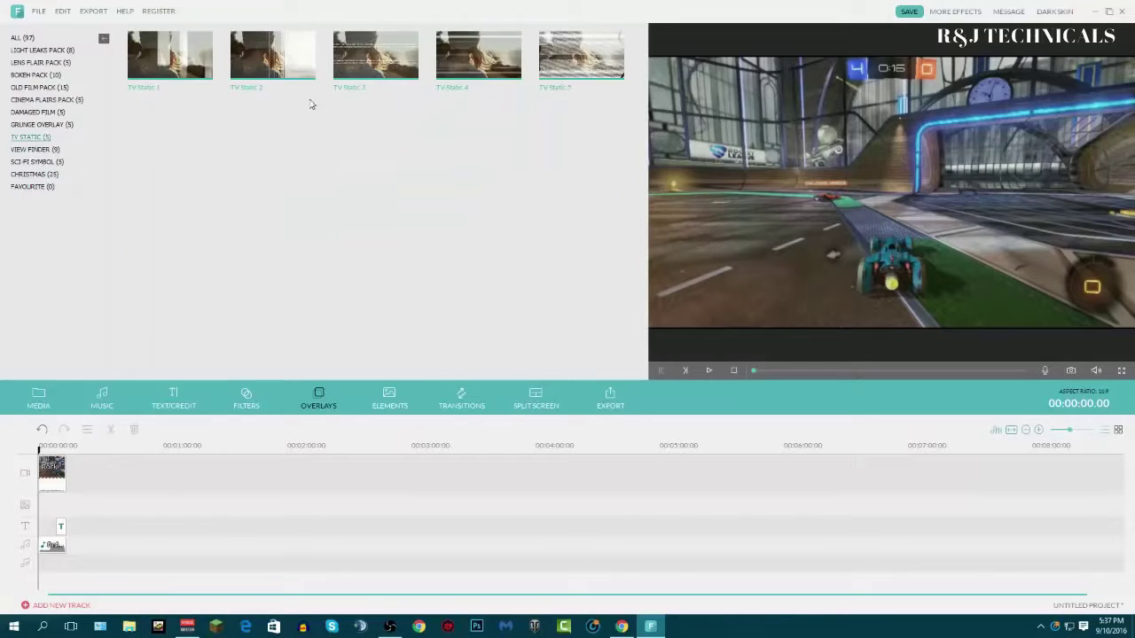
# - Preview the Sight and View Finder 3 overlays from the View Finder category on the gameplay footage
pyautogui.click(35, 149)
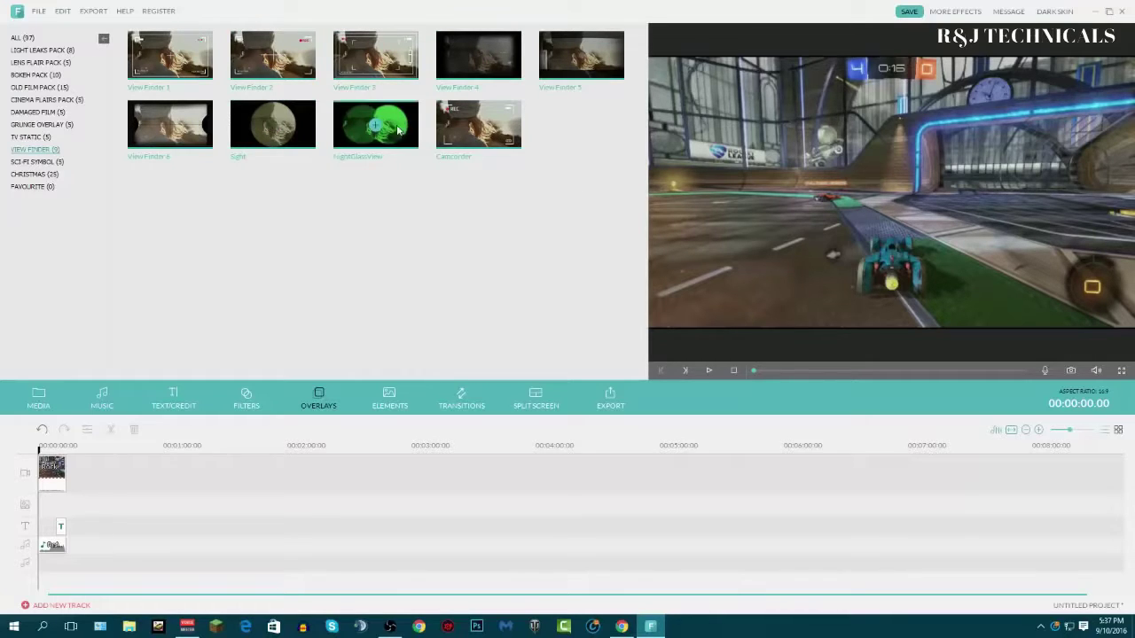
pyautogui.click(299, 139)
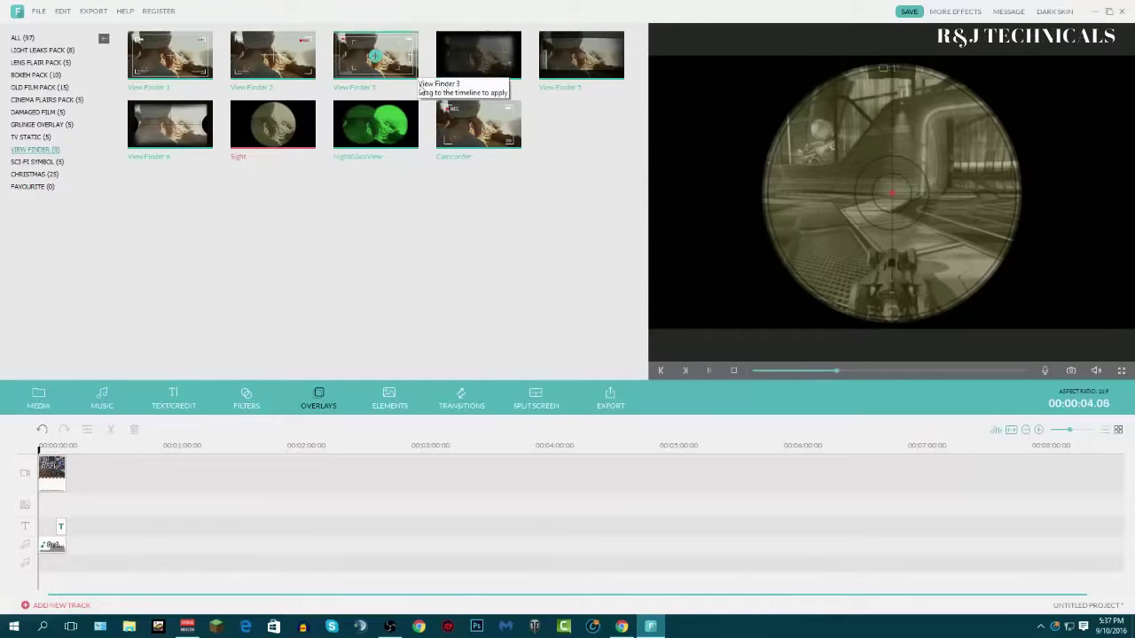
pyautogui.click(377, 59)
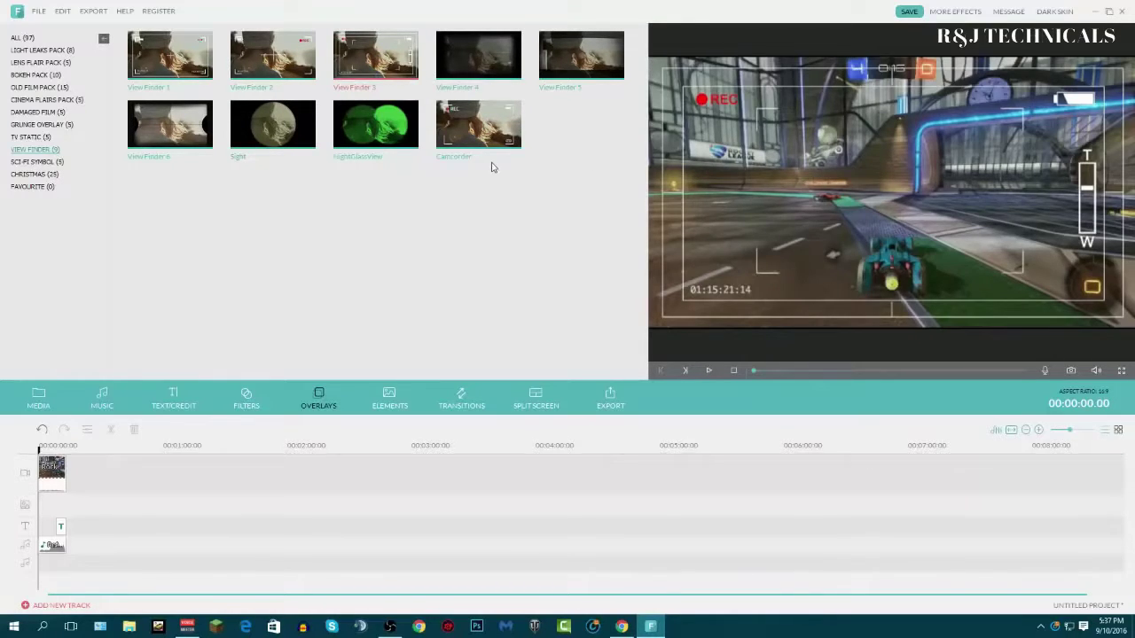
# - Apply the View Finder 3 overlay across the gameplay clip's full length and play back part of the result
pyautogui.click(376, 58)
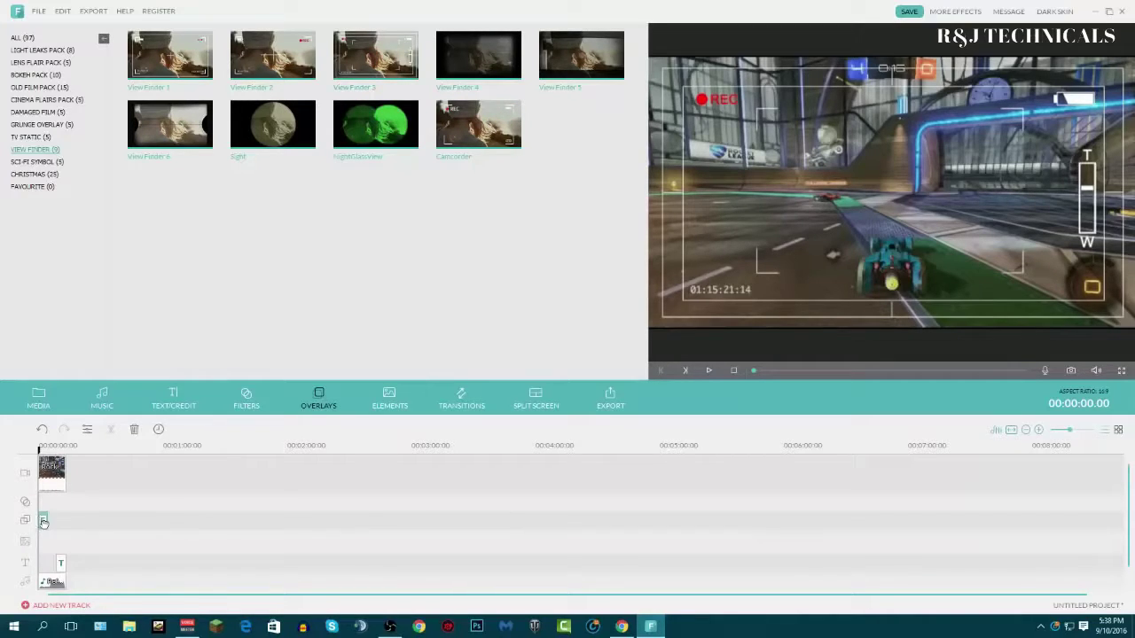
pyautogui.moveTo(47, 523); pyautogui.dragTo(65, 520)
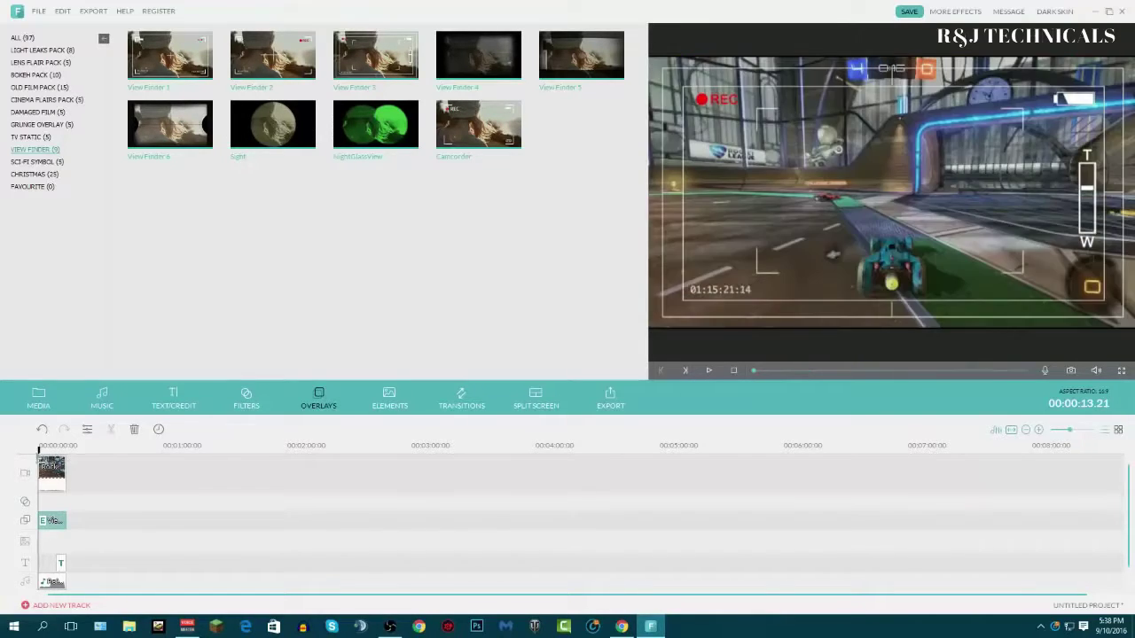
pyautogui.click(708, 370)
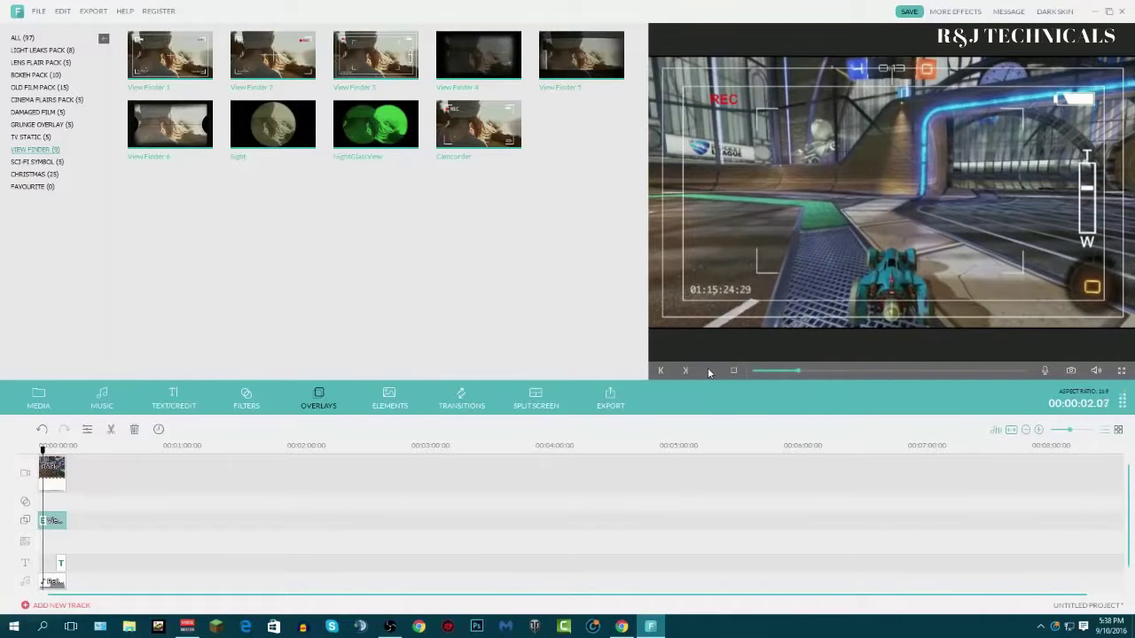
pyautogui.click(707, 369)
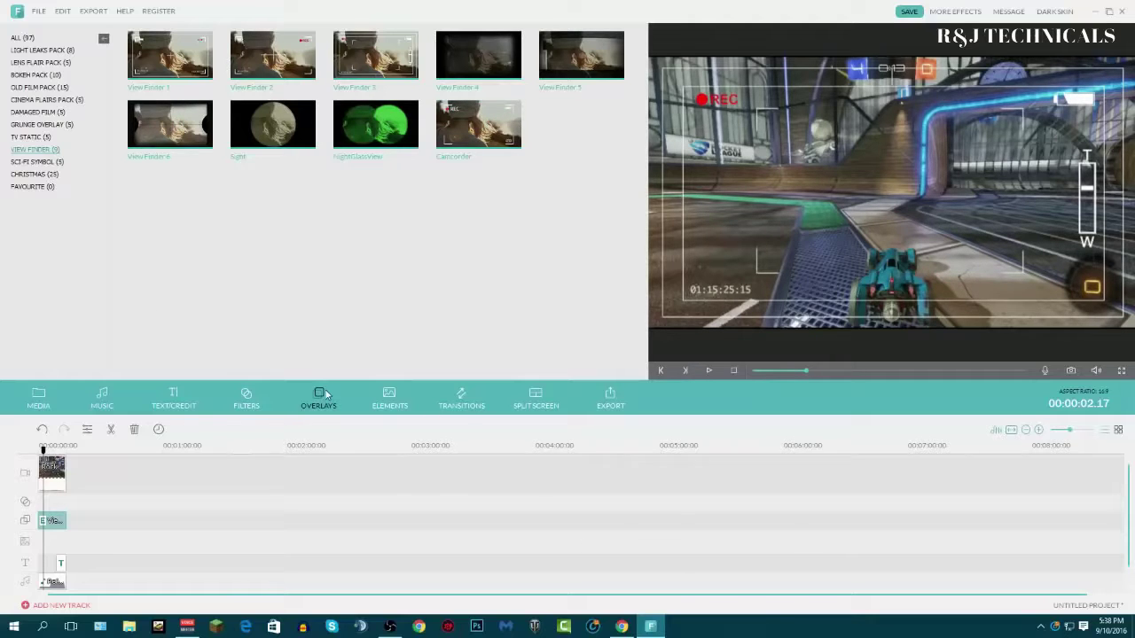
# - Compare the Bokeh, Light Leaks, Lens Flair, Old Film, Cinema Flairs, Damaged Film, Grunge, TV Static and View Finder overlay categories
pyautogui.click(36, 175)
pyautogui.click(35, 75)
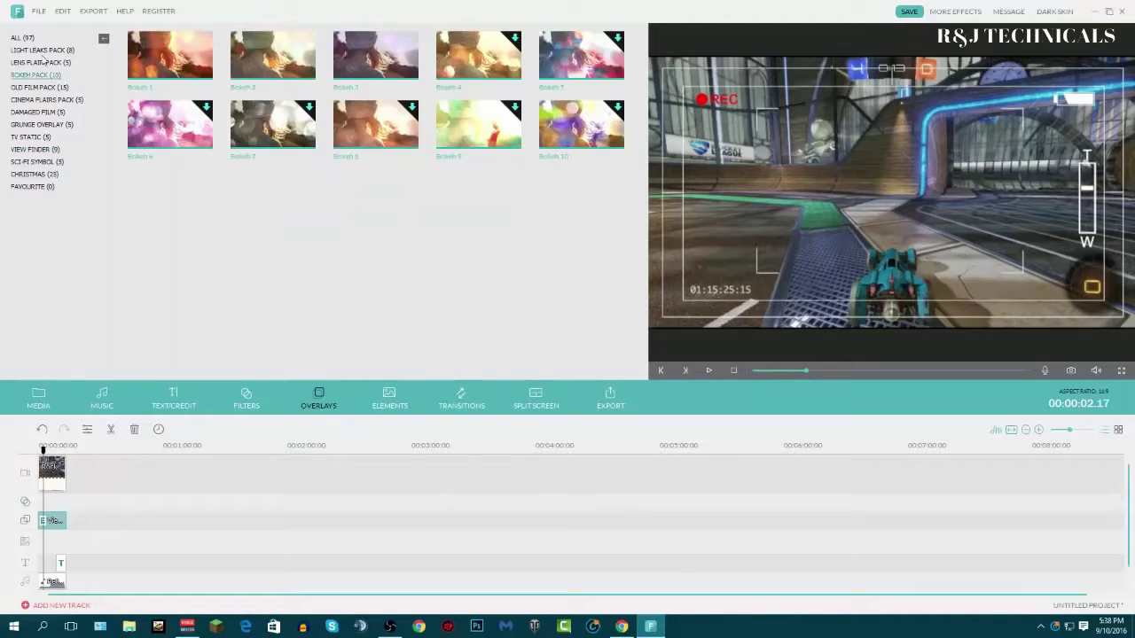
pyautogui.click(40, 50)
pyautogui.click(39, 62)
pyautogui.click(35, 75)
pyautogui.click(31, 87)
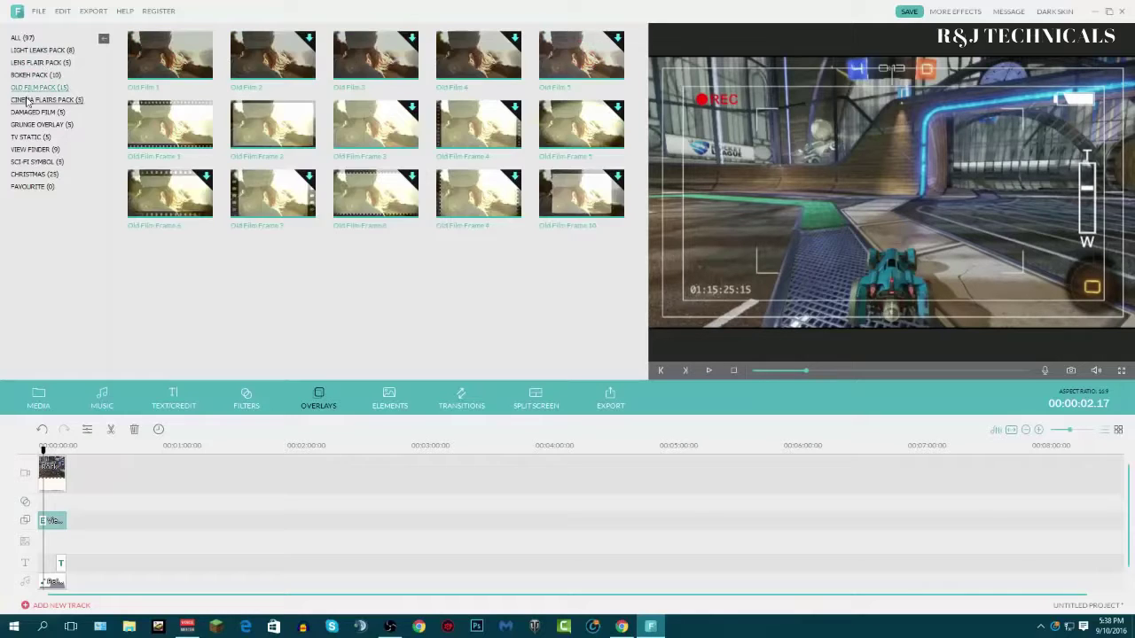
pyautogui.click(28, 102)
pyautogui.click(34, 113)
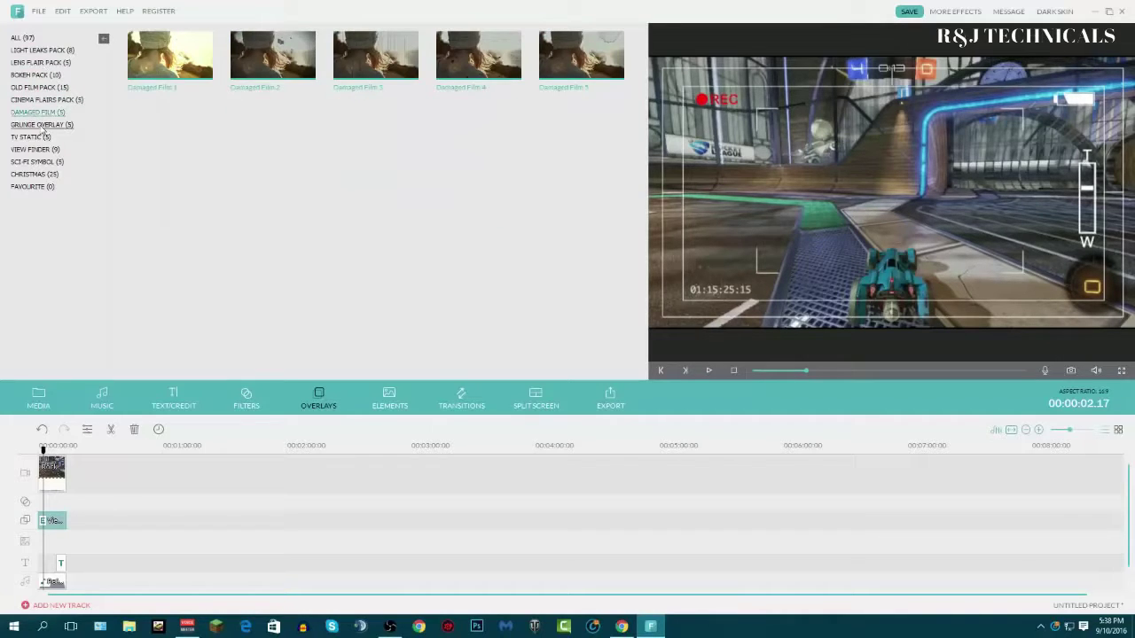
pyautogui.click(43, 126)
pyautogui.click(44, 138)
pyautogui.click(40, 151)
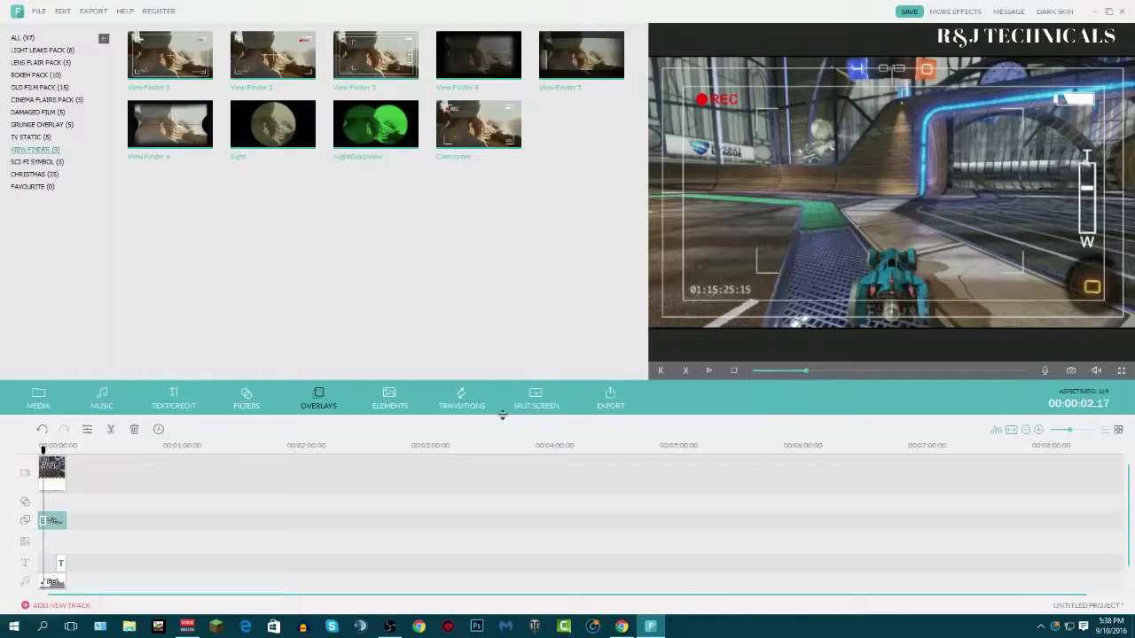
# - Browse the elements library's Hand Drawn, Shapes, Love, Nature, Still, Badge, Tutorial and Christmas categories
pyautogui.click(392, 399)
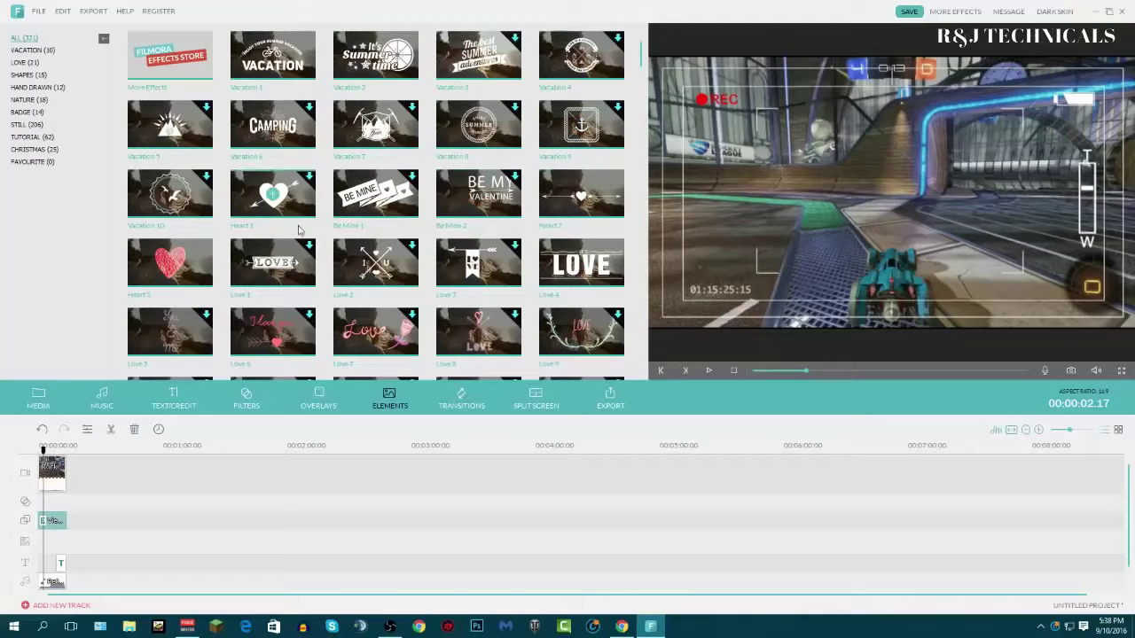
pyautogui.click(40, 89)
pyautogui.click(33, 75)
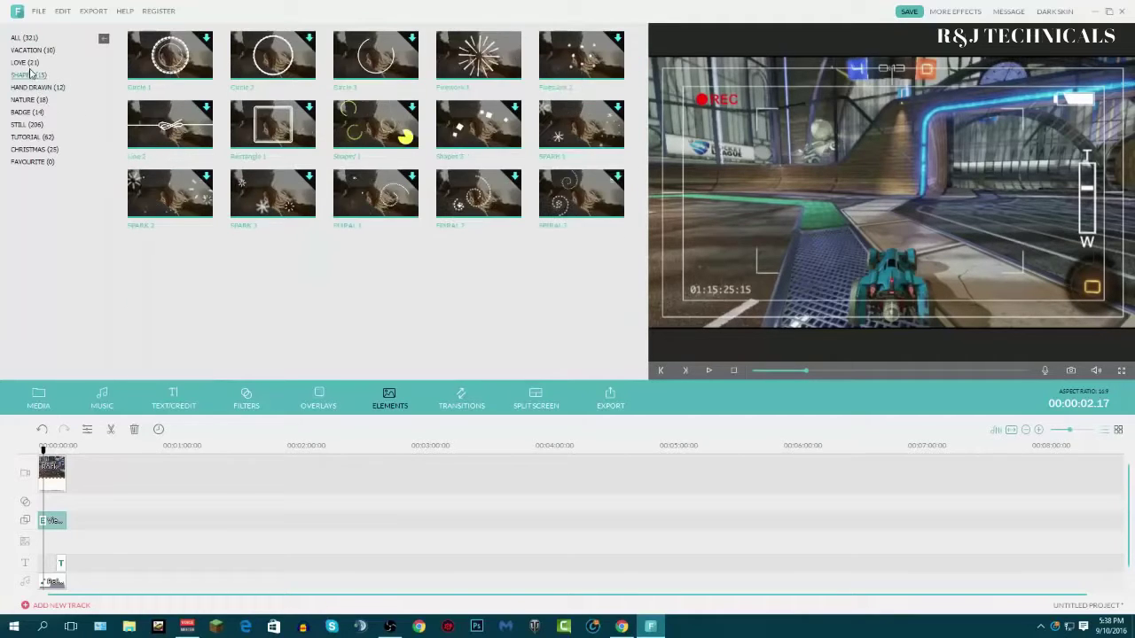
pyautogui.click(29, 64)
pyautogui.click(32, 100)
pyautogui.click(33, 125)
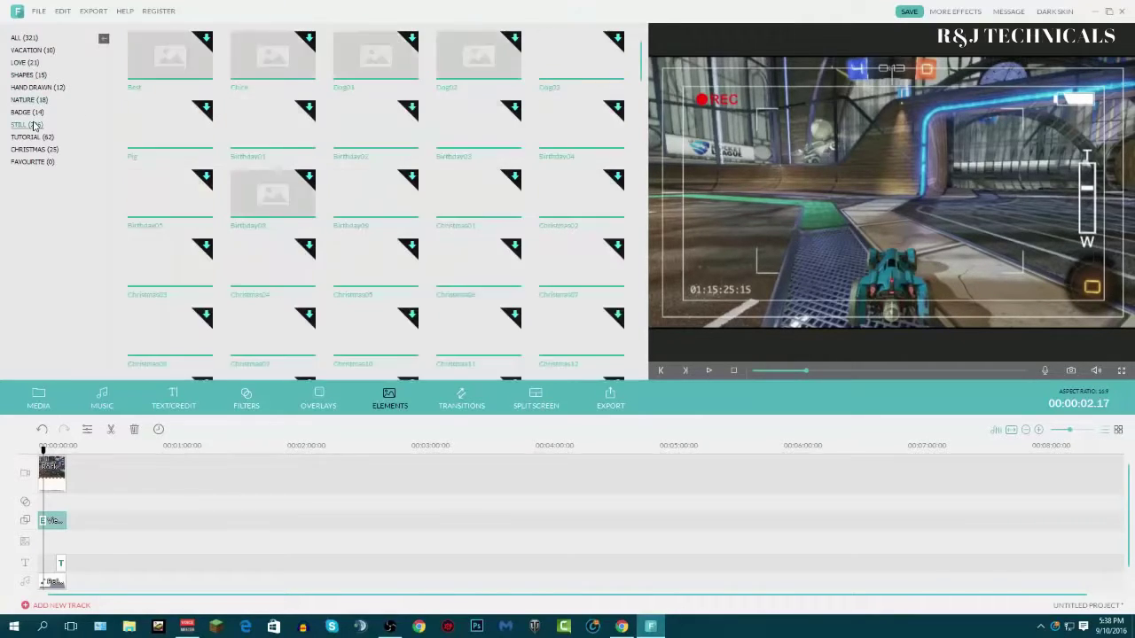
pyautogui.click(31, 113)
pyautogui.click(27, 138)
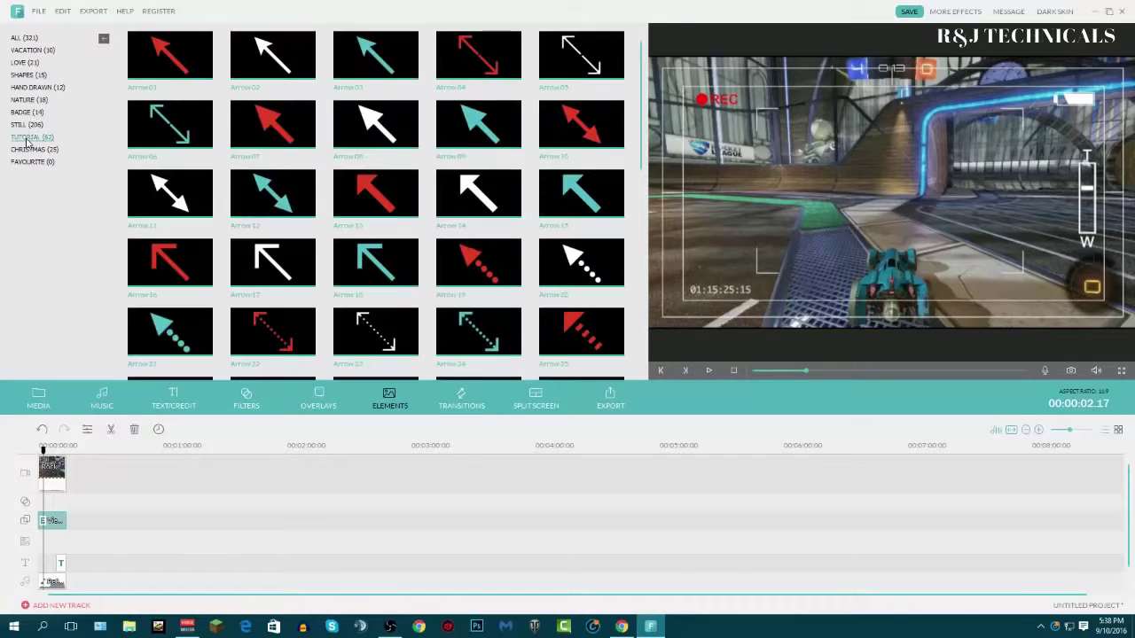
pyautogui.click(36, 149)
# - Examine the Hand Drawn, Nature, Vacation and Badge element categories for a graphic suited to the gameplay footage
pyautogui.click(38, 87)
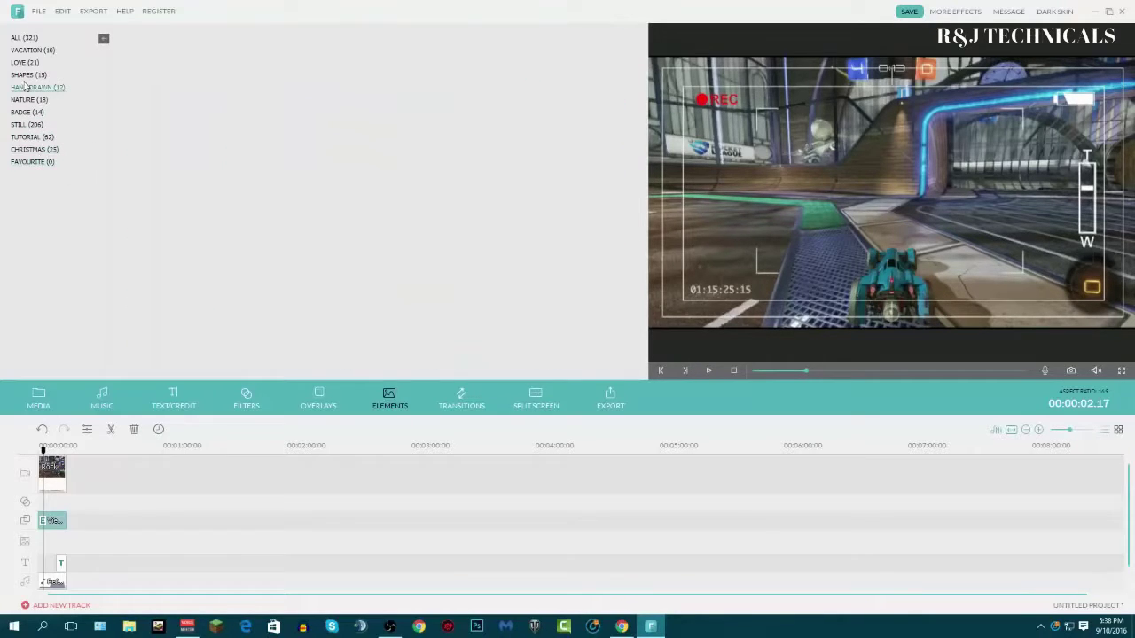
pyautogui.click(26, 112)
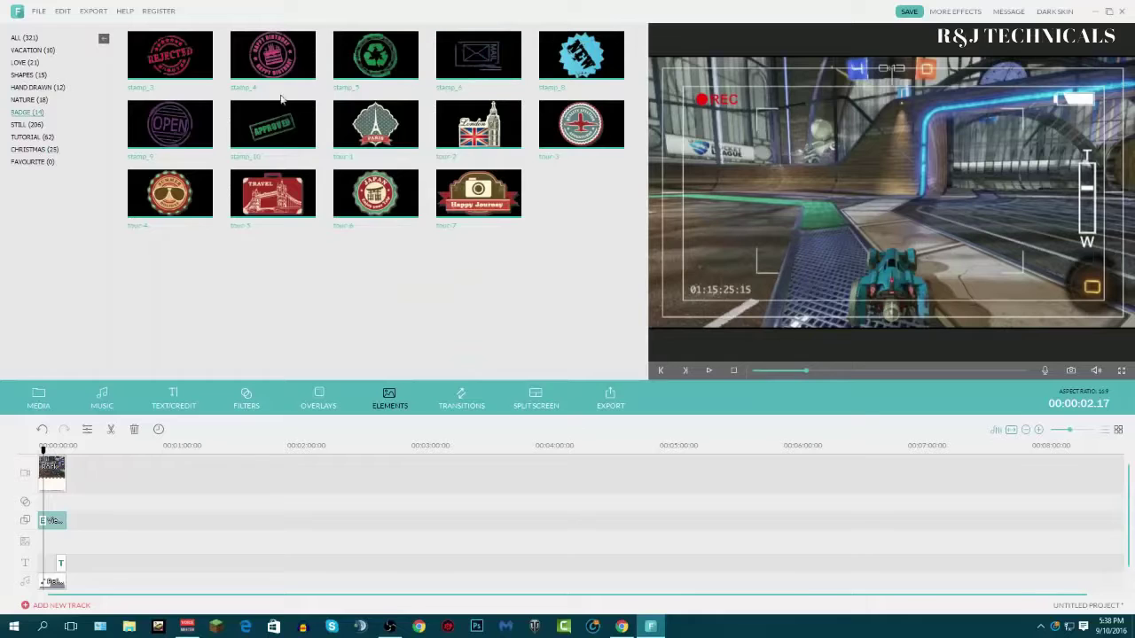
pyautogui.click(30, 101)
pyautogui.click(32, 110)
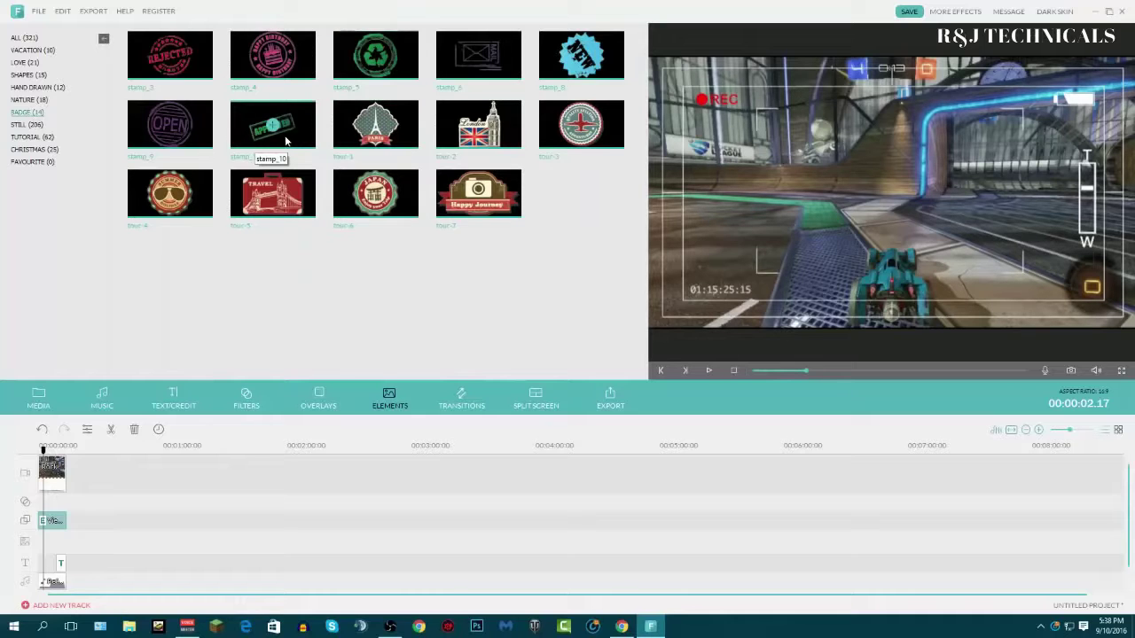
pyautogui.click(36, 40)
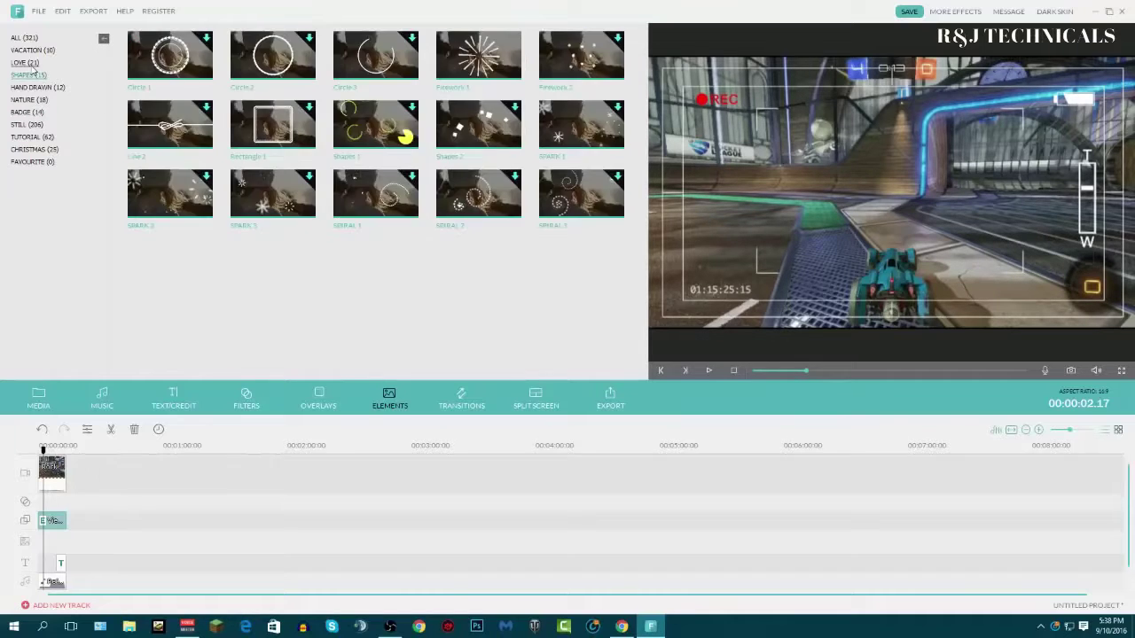
pyautogui.click(31, 51)
pyautogui.click(36, 87)
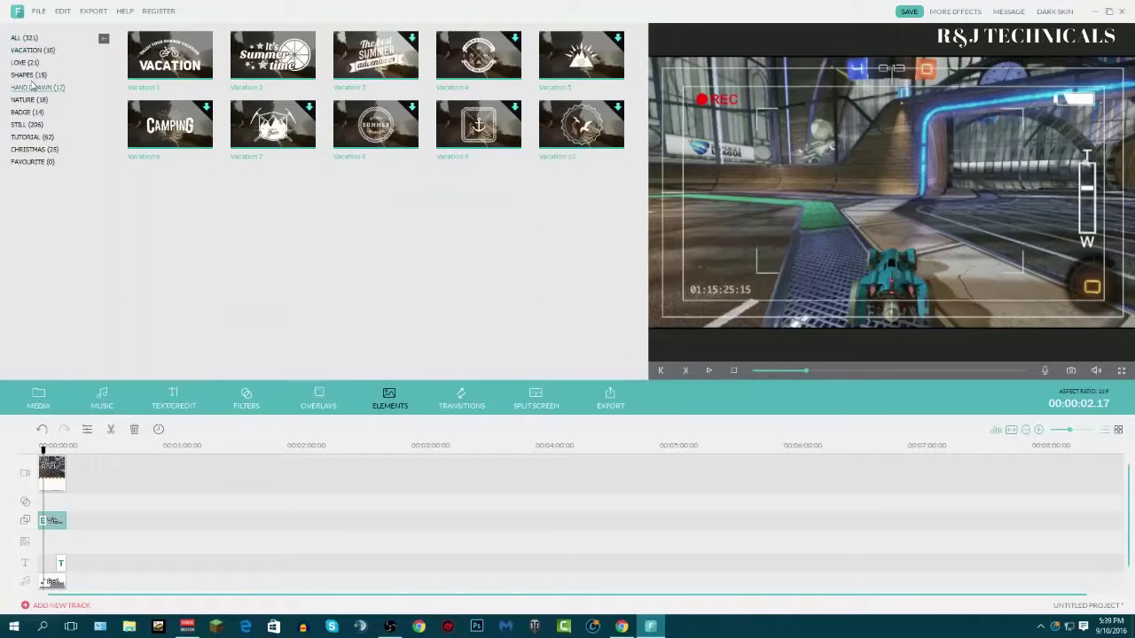
pyautogui.click(32, 100)
pyautogui.click(28, 113)
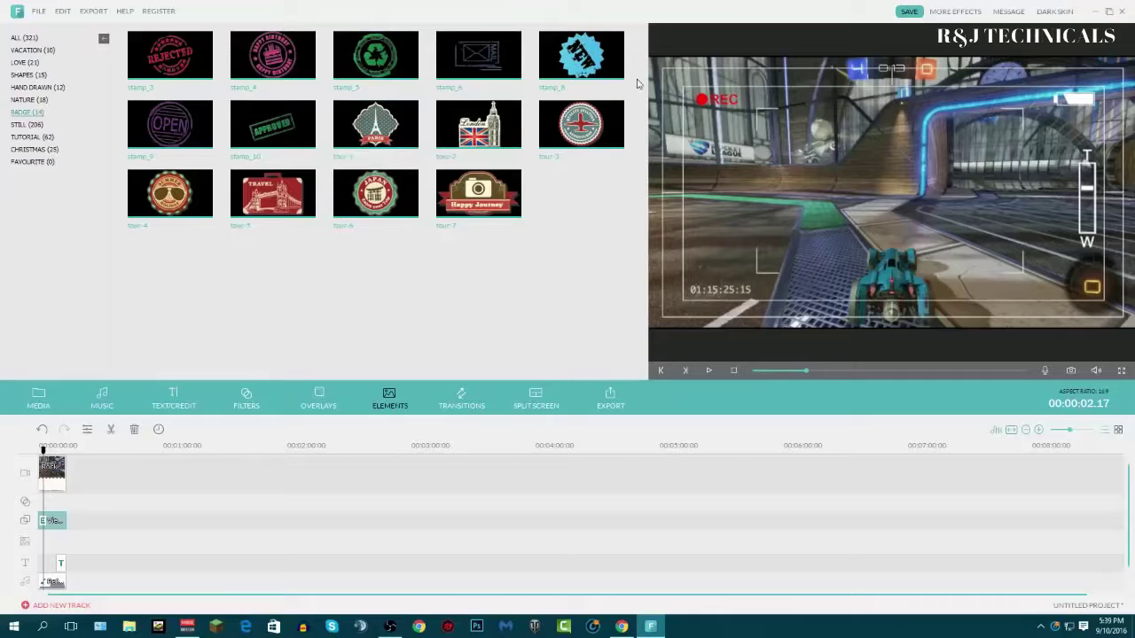
# - Add the stamp_8 badge to the gameplay footage at 00:00:02.17 and play back the section from just before it
pyautogui.doubleClick(610, 65)
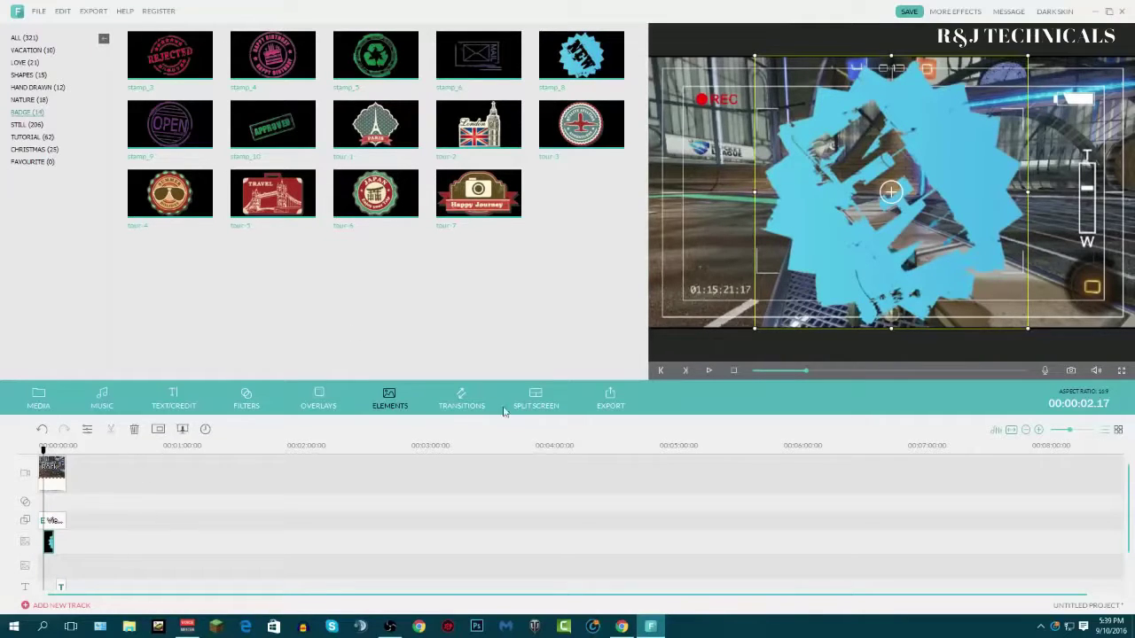
pyautogui.click(43, 450)
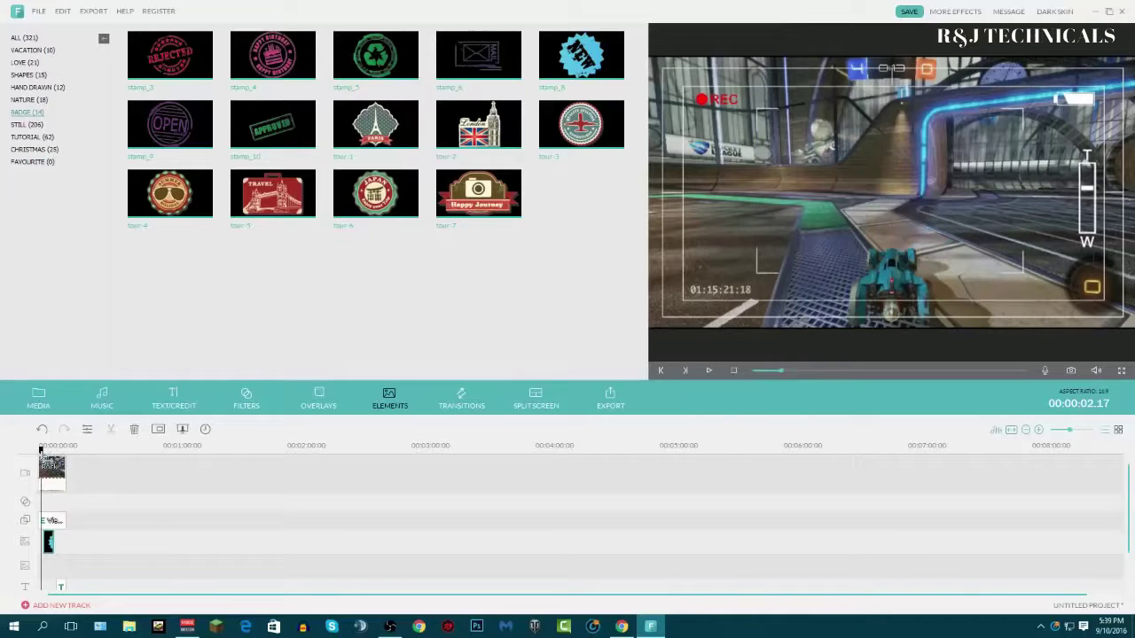
pyautogui.click(710, 373)
# - Shorten the View Finder 3 overlay to match the stamp's span on the timeline and play back the section
pyautogui.click(55, 520)
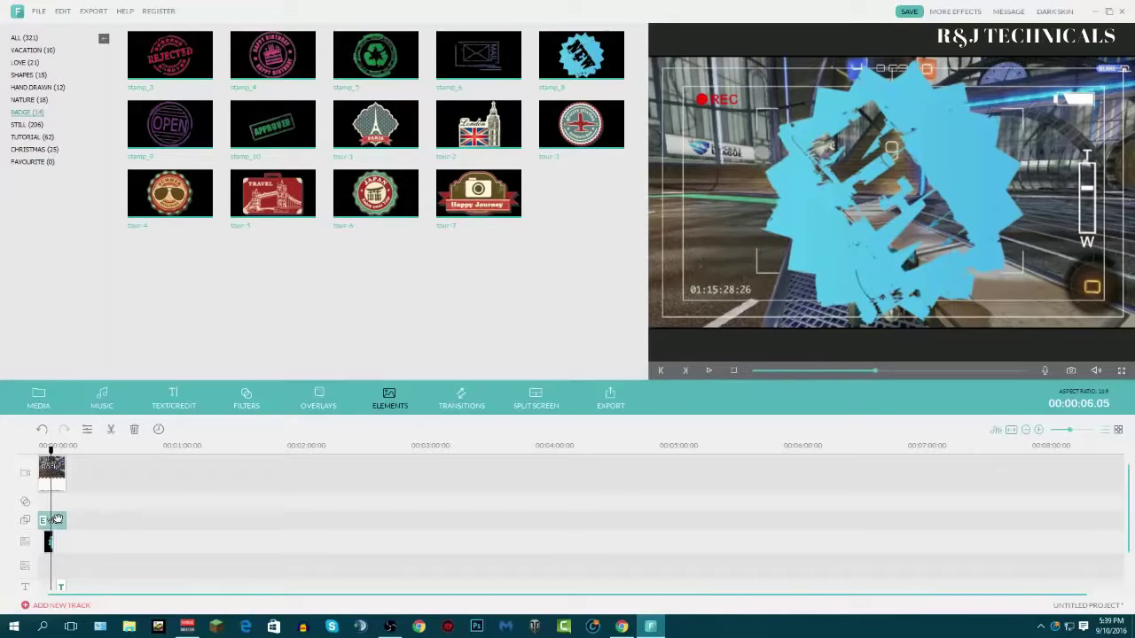
pyautogui.moveTo(57, 520)
pyautogui.mouseDown()
pyautogui.moveTo(77, 520)
pyautogui.moveTo(46, 521)
pyautogui.mouseUp()
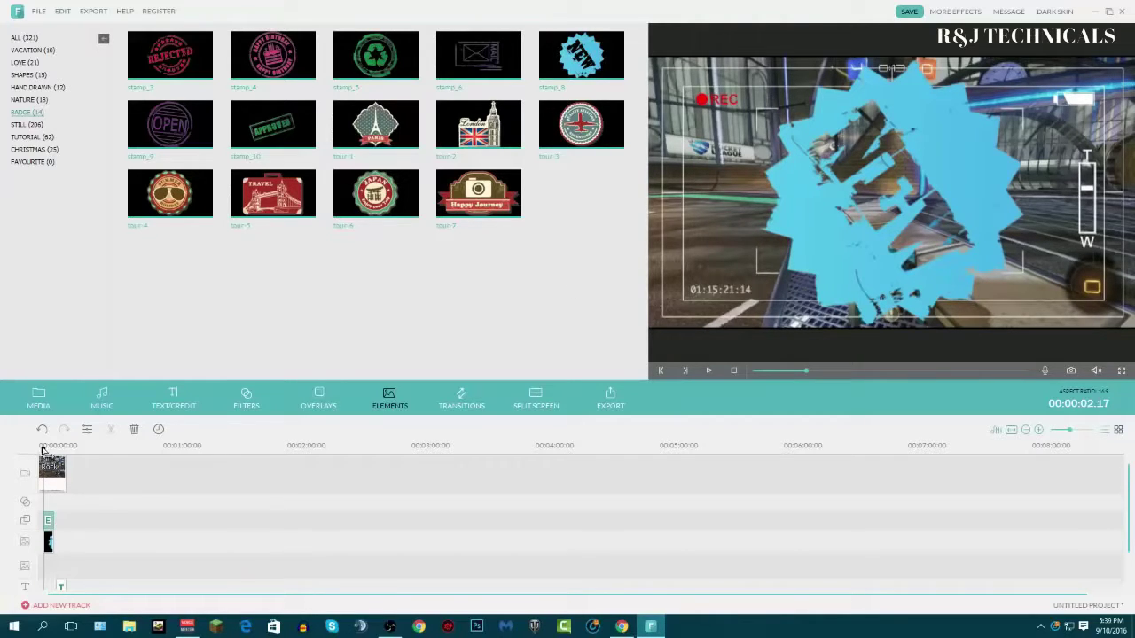
pyautogui.moveTo(42, 450); pyautogui.dragTo(49, 450)
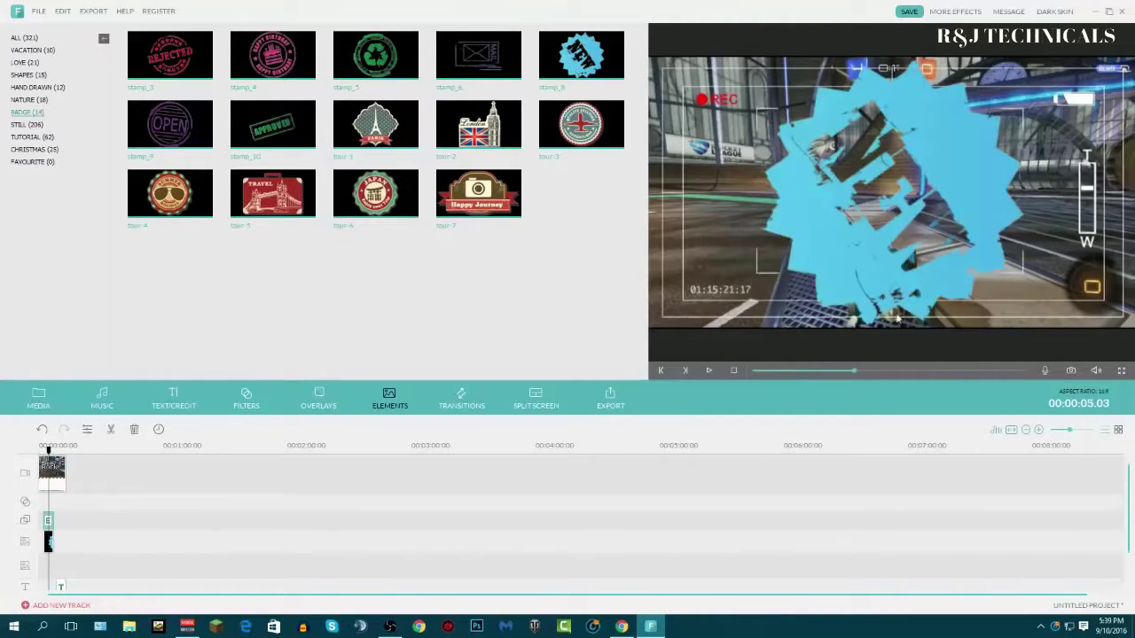
pyautogui.click(709, 371)
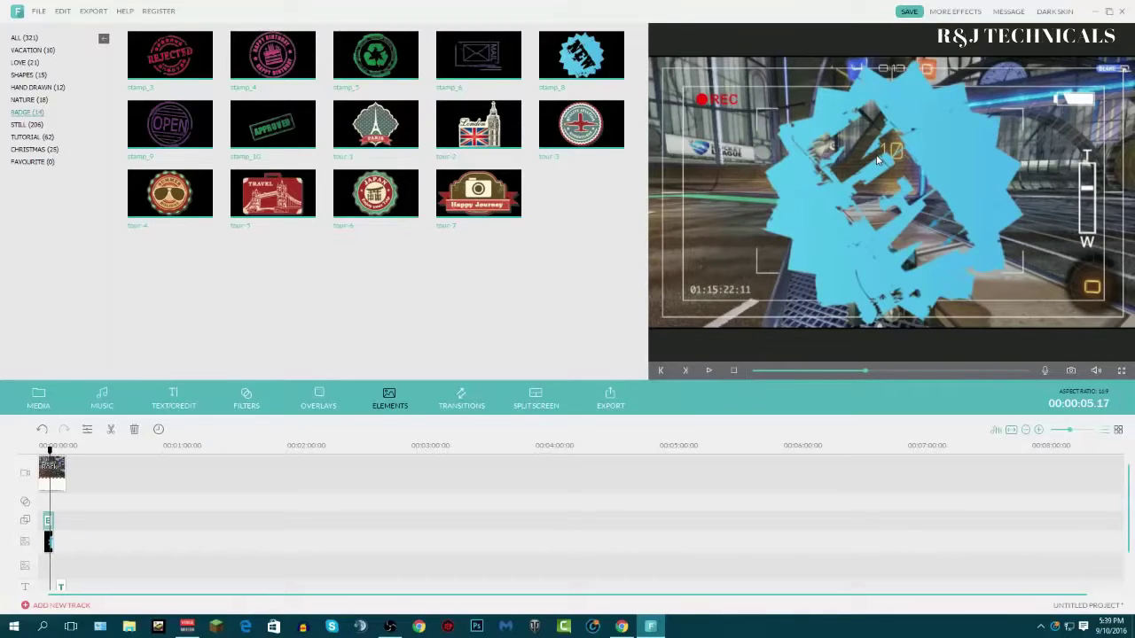
# - Check the View Finder 3 overlay's editing parameters and delete the overlay from the timeline
pyautogui.rightClick(49, 523)
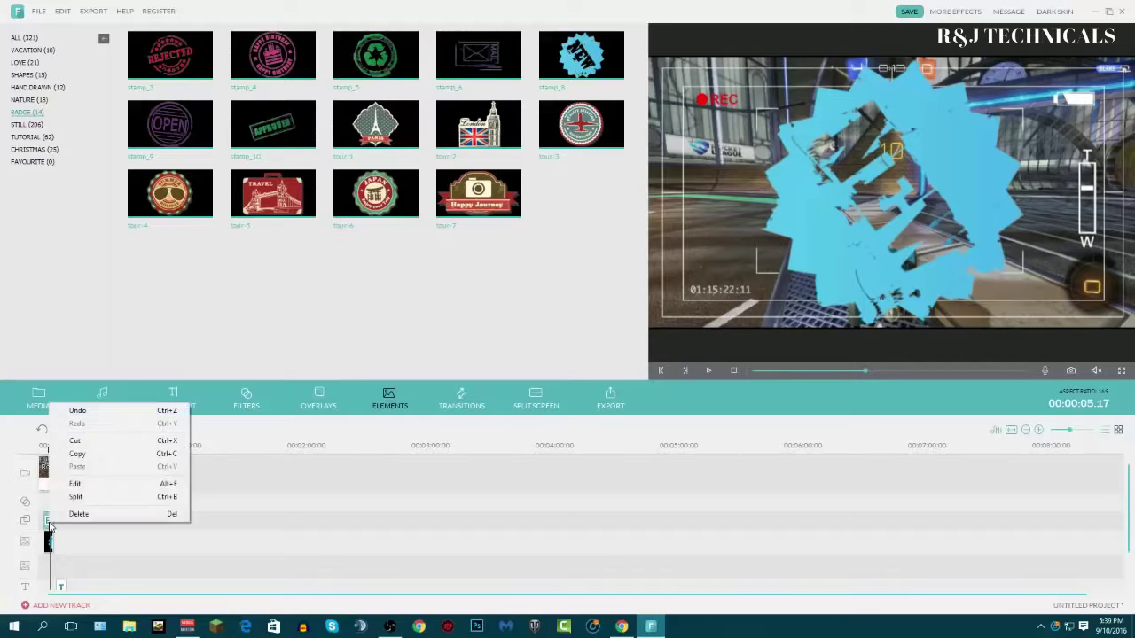
pyautogui.click(71, 484)
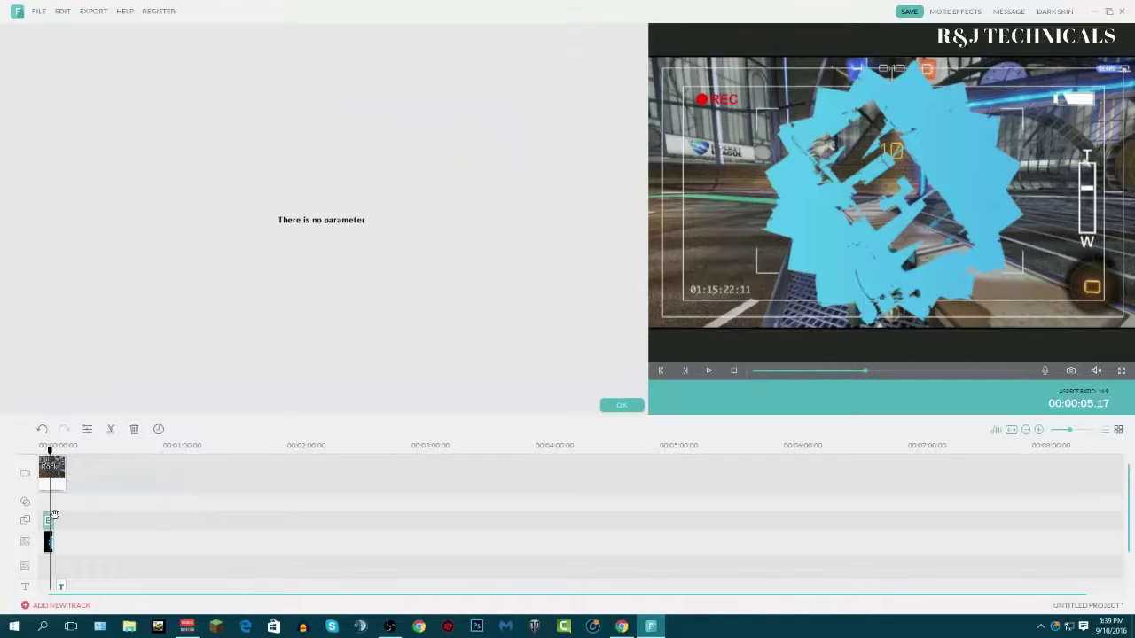
pyautogui.rightClick(51, 514)
pyautogui.click(618, 406)
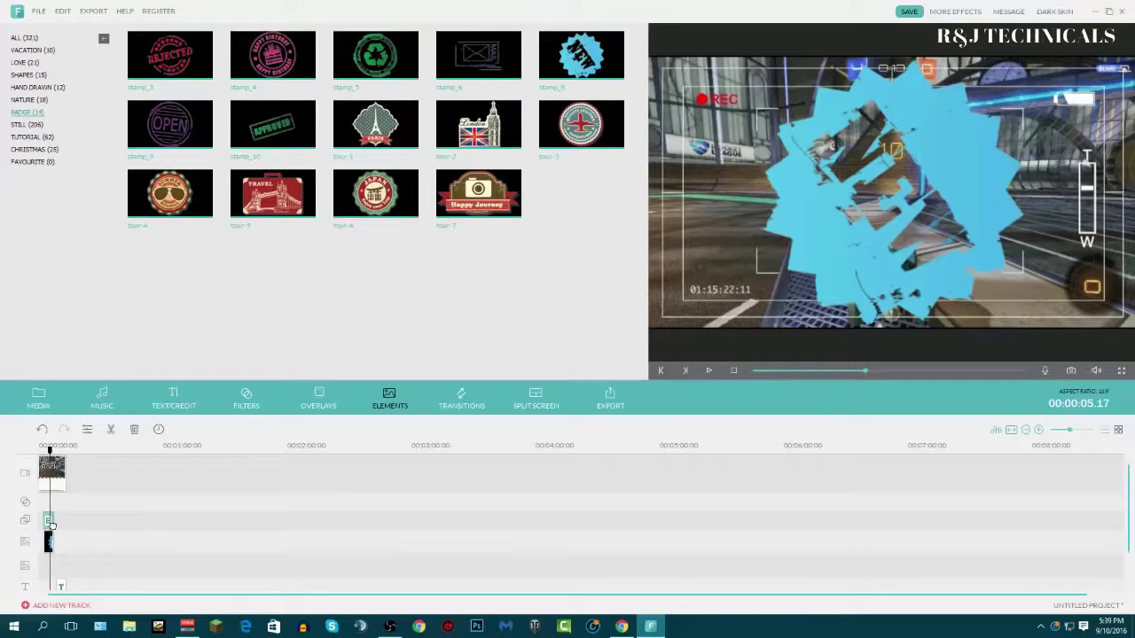
pyautogui.press('Delete')
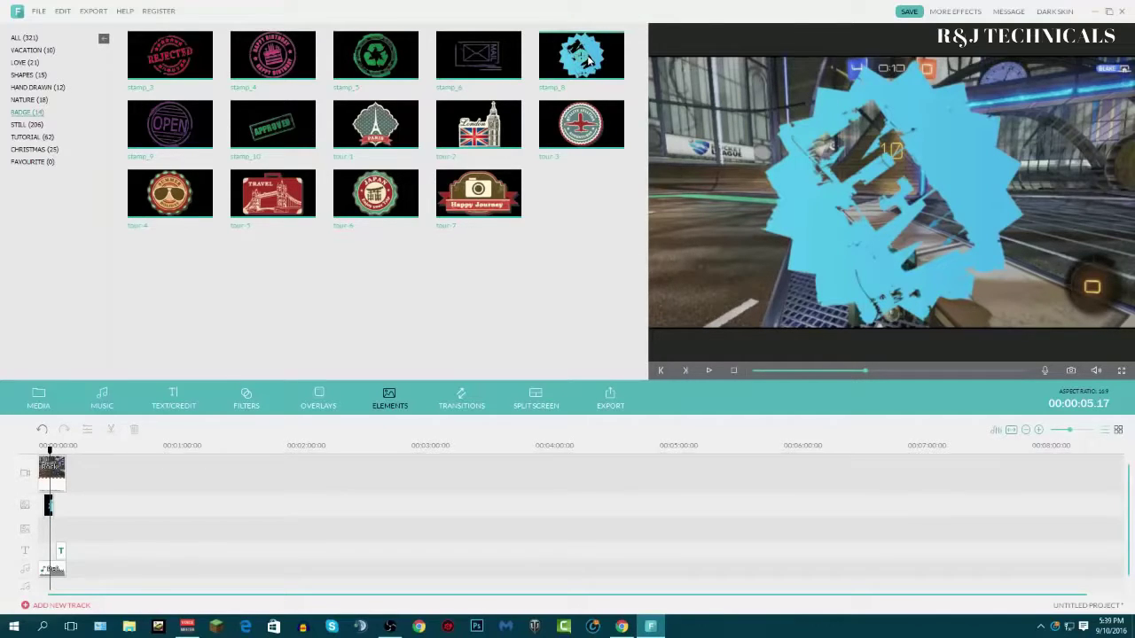
# - Add a second stamp_8 badge after the first, shrink it and place it on the right side of the video frame
pyautogui.click(560, 76)
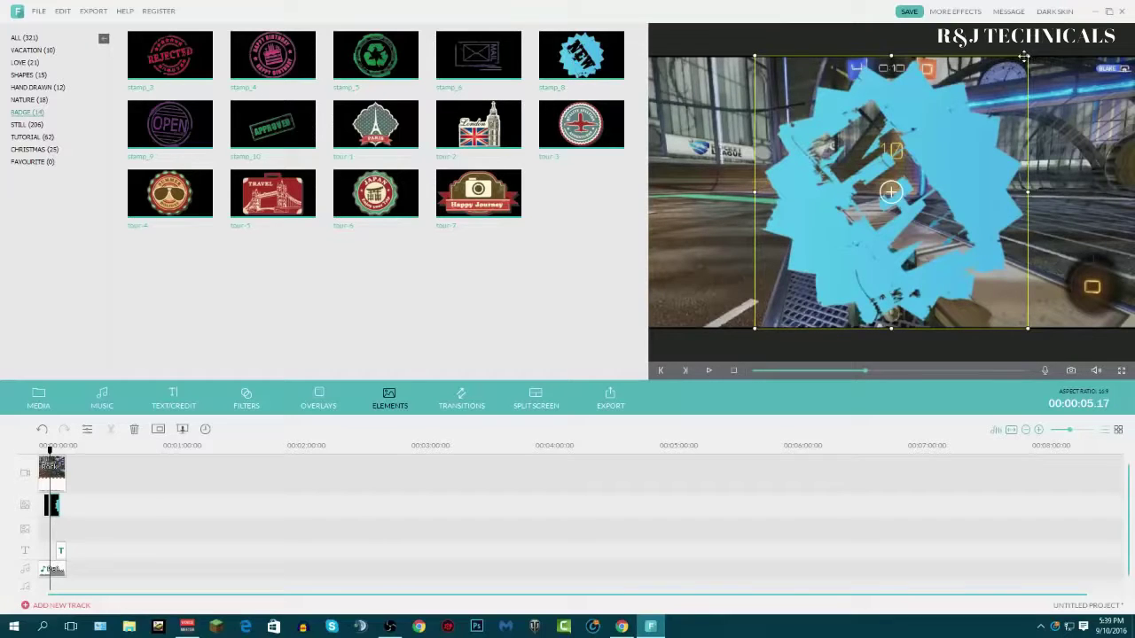
pyautogui.moveTo(1028, 56); pyautogui.dragTo(972, 109)
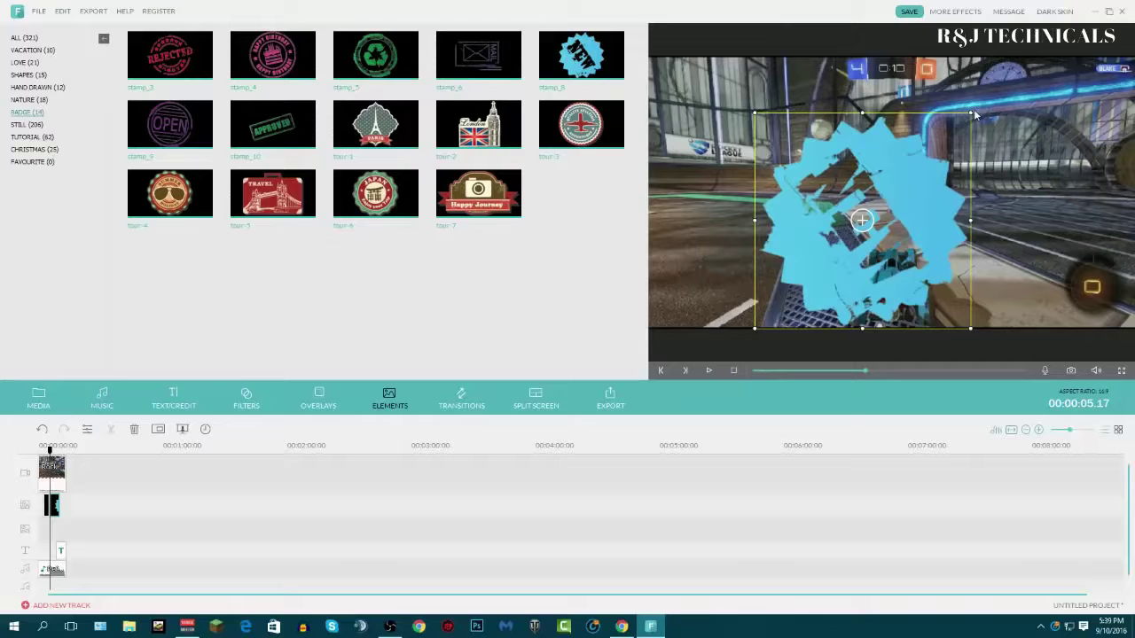
pyautogui.moveTo(824, 253); pyautogui.dragTo(1070, 157)
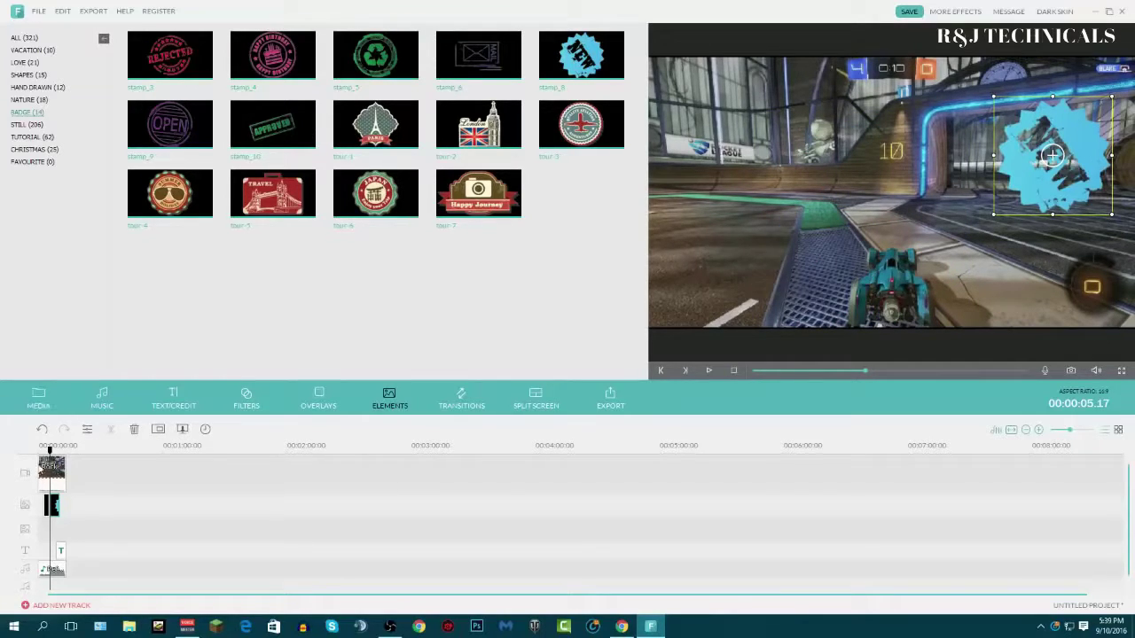
pyautogui.moveTo(53, 506); pyautogui.dragTo(72, 509)
pyautogui.click(50, 510)
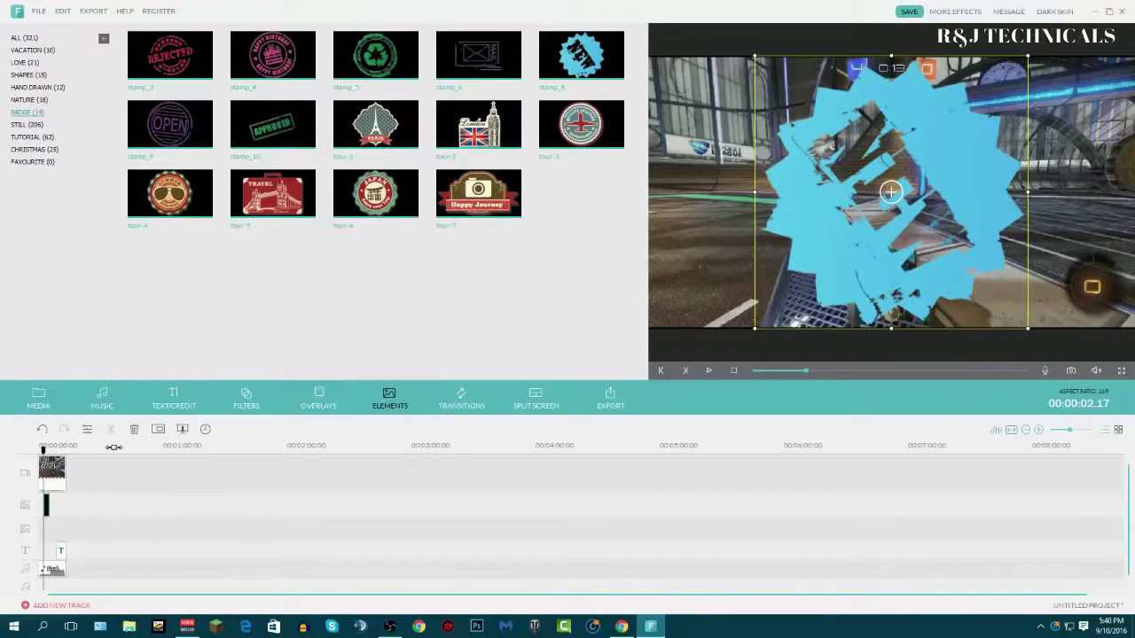
pyautogui.click(45, 431)
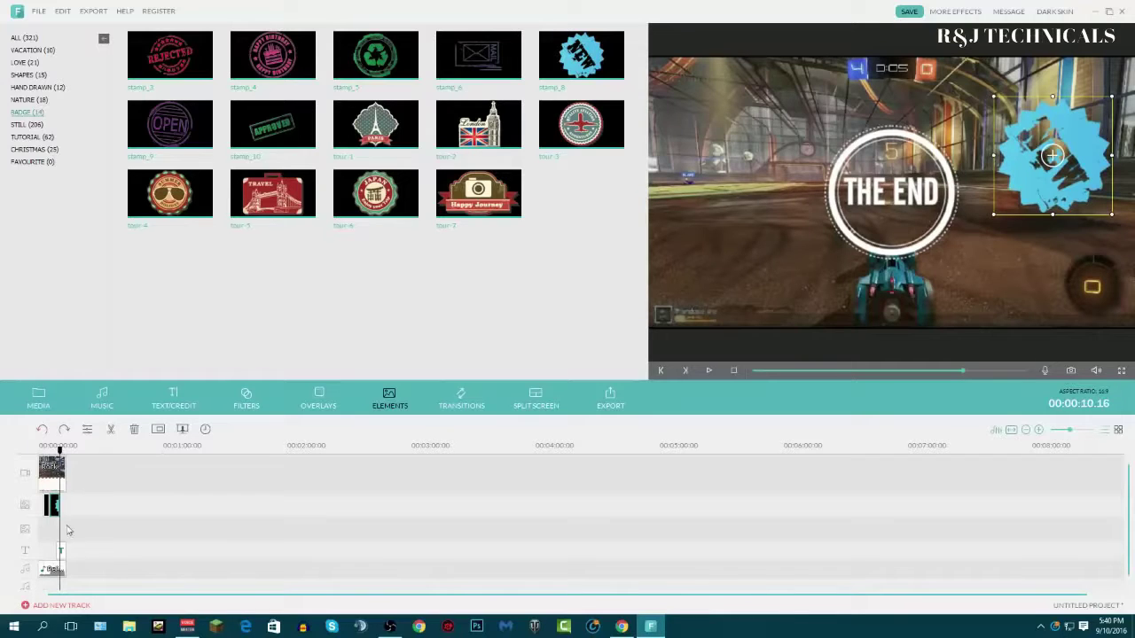
pyautogui.hotkey('ctrl', 'y')
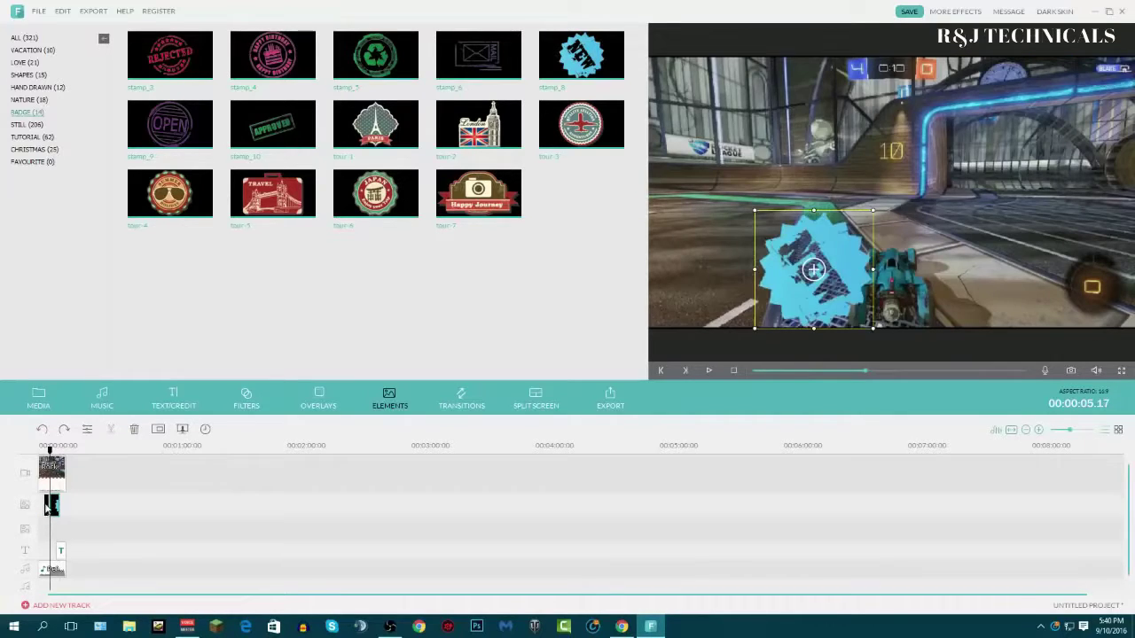
# - Move the smaller stamp clip to the end of the gameplay clip and delete the full-size stamp clip
pyautogui.moveTo(51, 507); pyautogui.dragTo(43, 502)
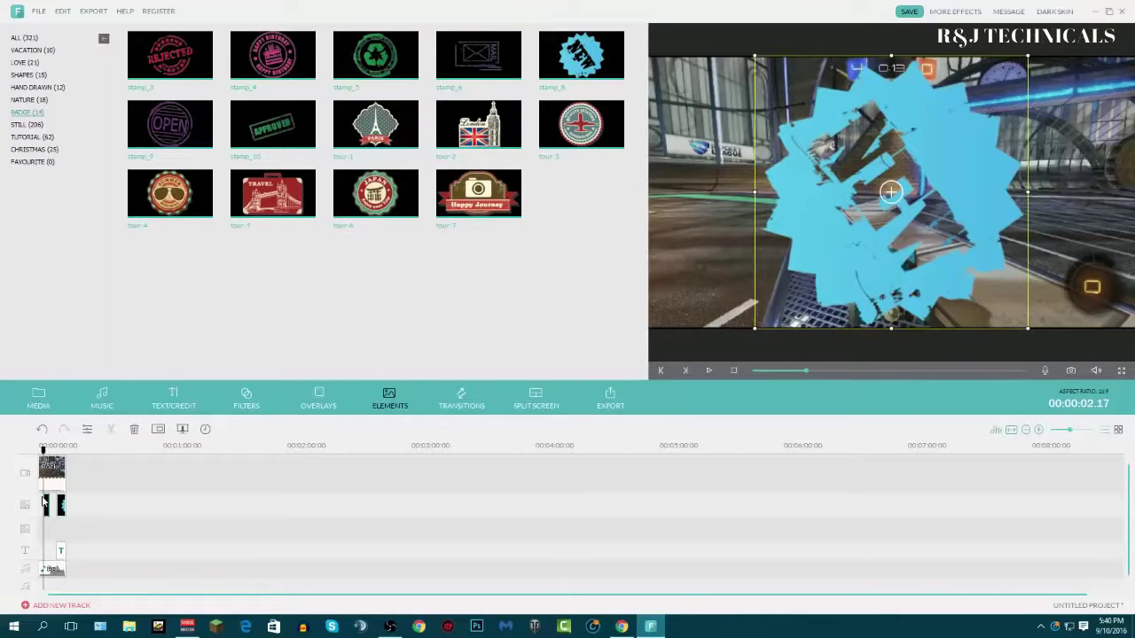
pyautogui.press('Delete')
# - Extend the remaining stamp clip's start back to 00:00:04.14 and move the stamp to the video frame's upper-right corner
pyautogui.click(62, 510)
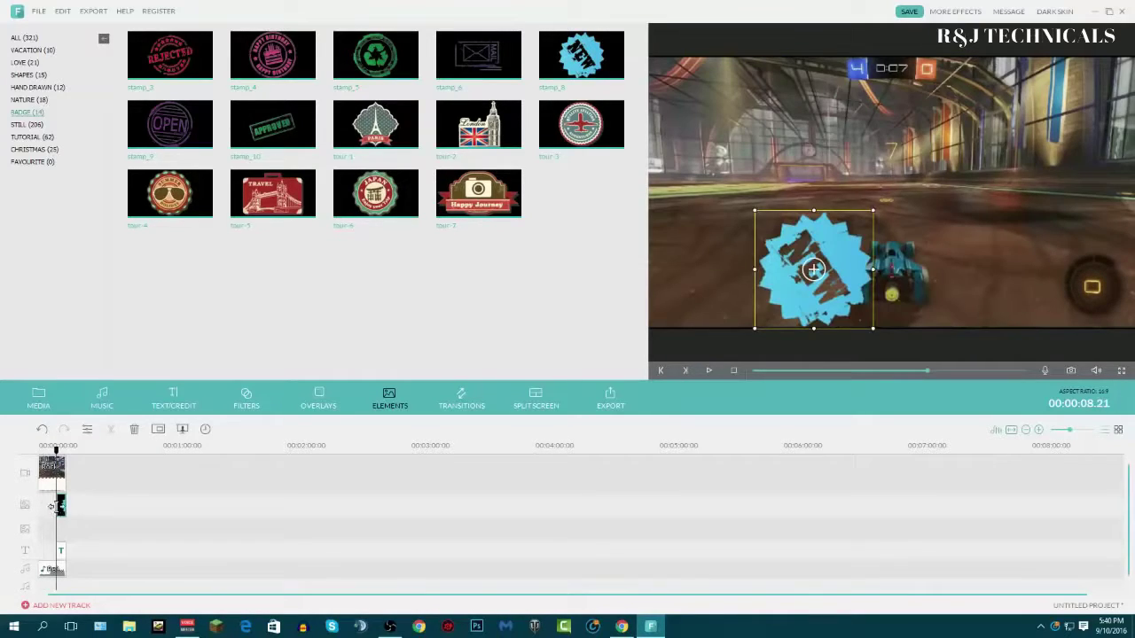
pyautogui.moveTo(52, 506); pyautogui.dragTo(47, 506)
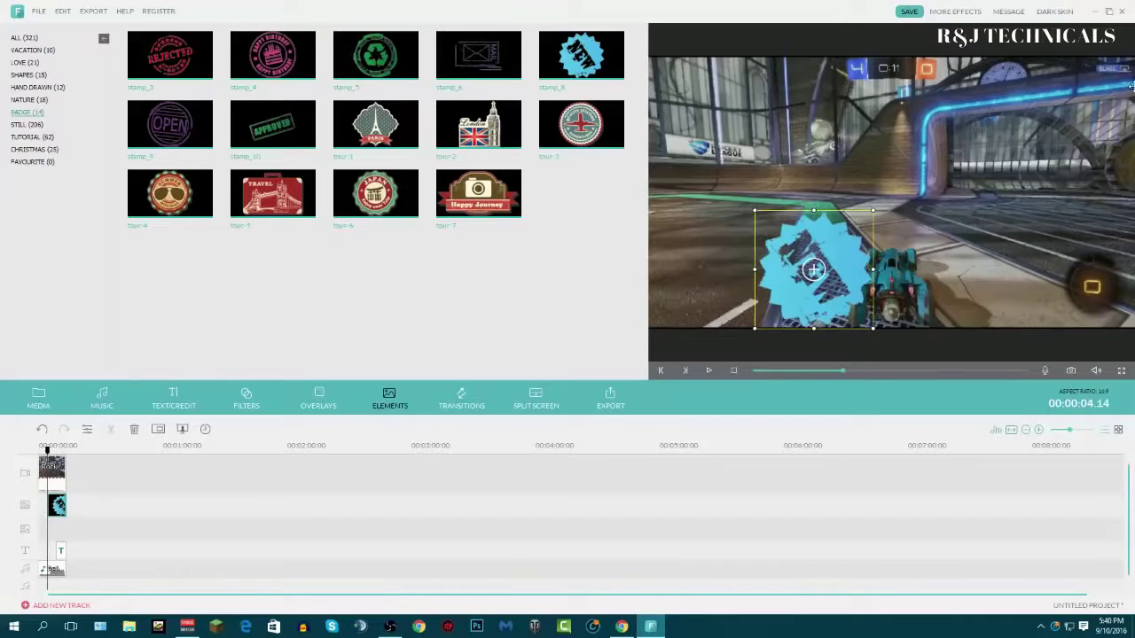
pyautogui.moveTo(842, 264); pyautogui.dragTo(1102, 109)
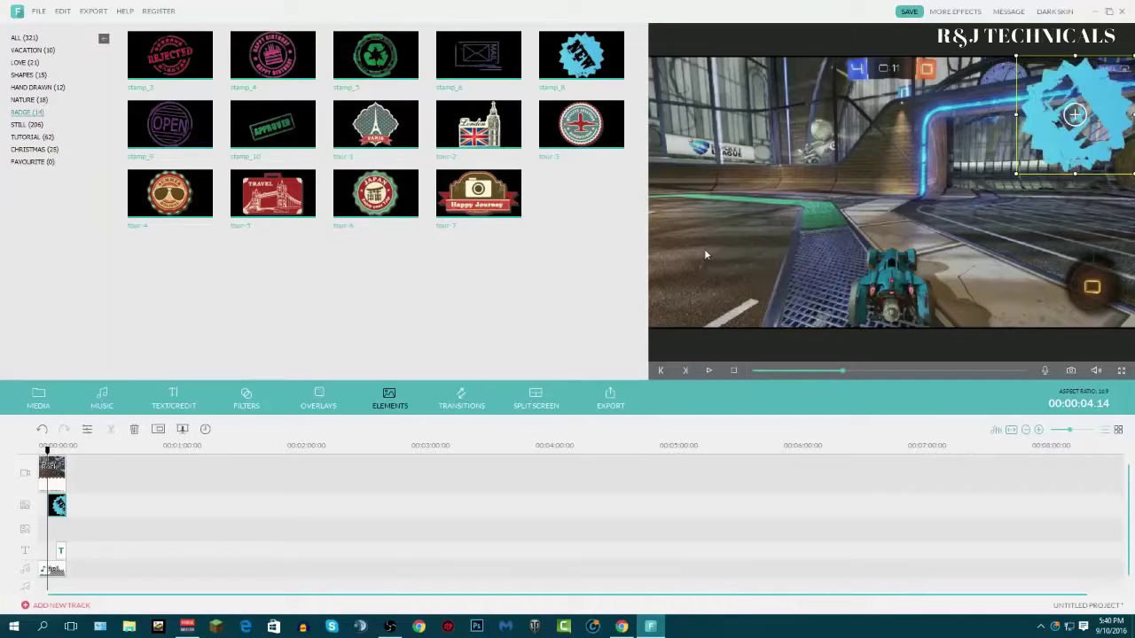
# - Browse the basic and fancy transitions and preview a few, such as CrazyParametricFun, Diamond_zoom_in and Floating Circle
pyautogui.click(460, 404)
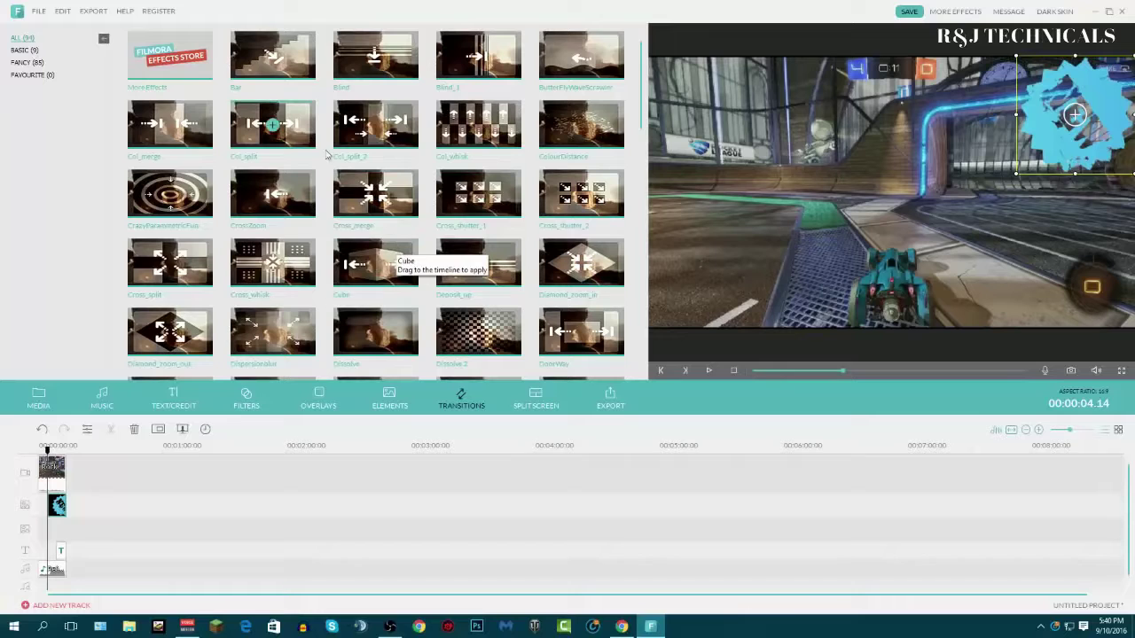
pyautogui.click(23, 52)
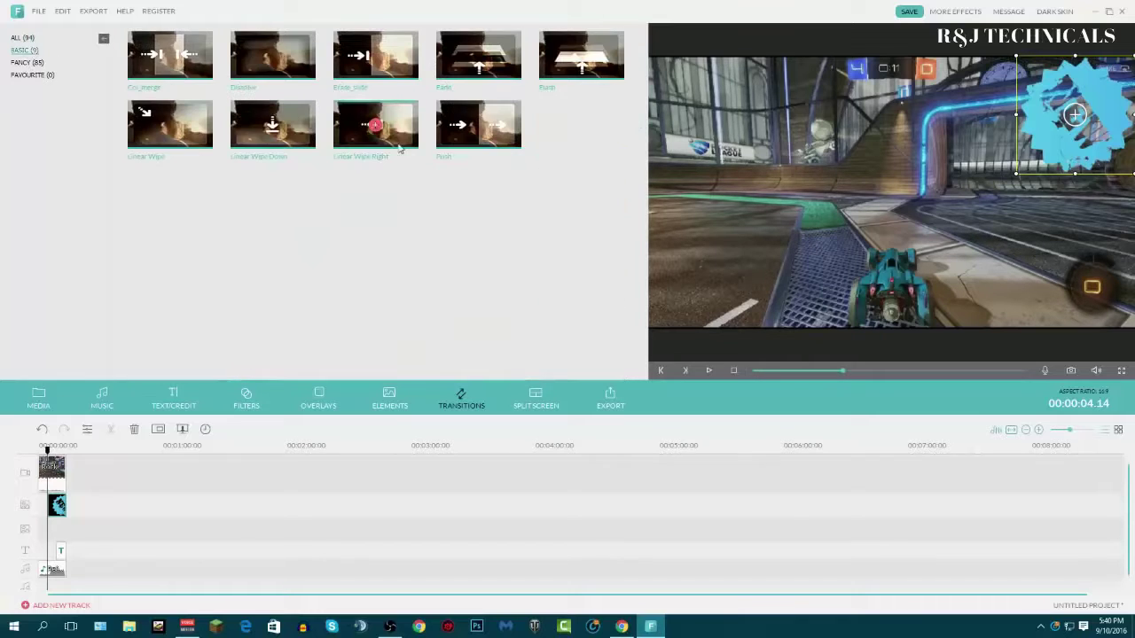
pyautogui.click(35, 63)
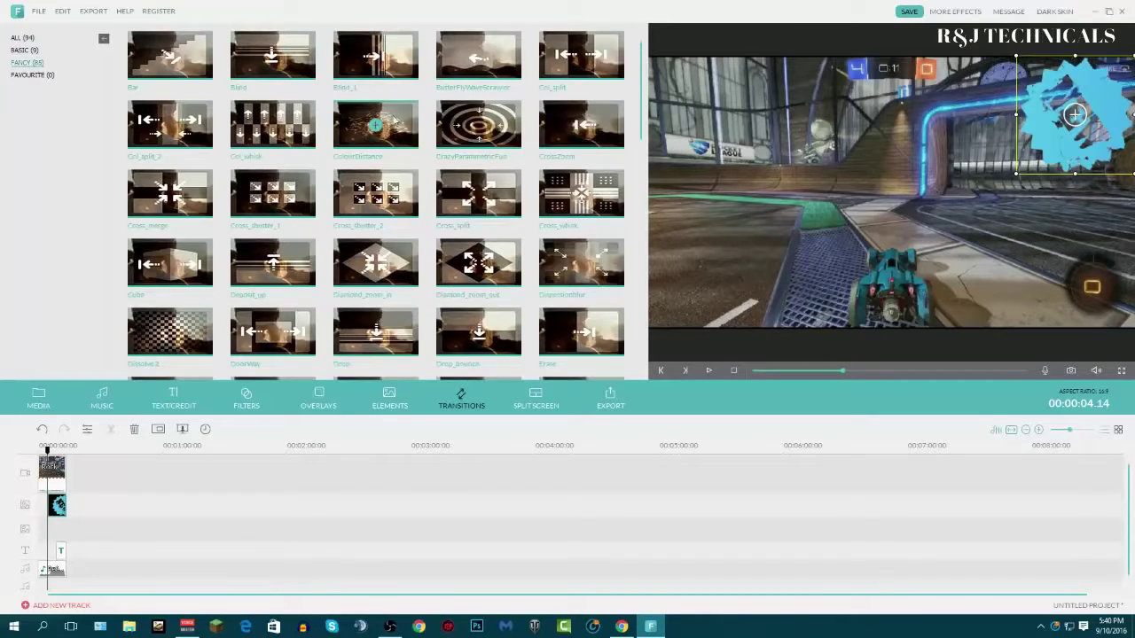
pyautogui.click(509, 125)
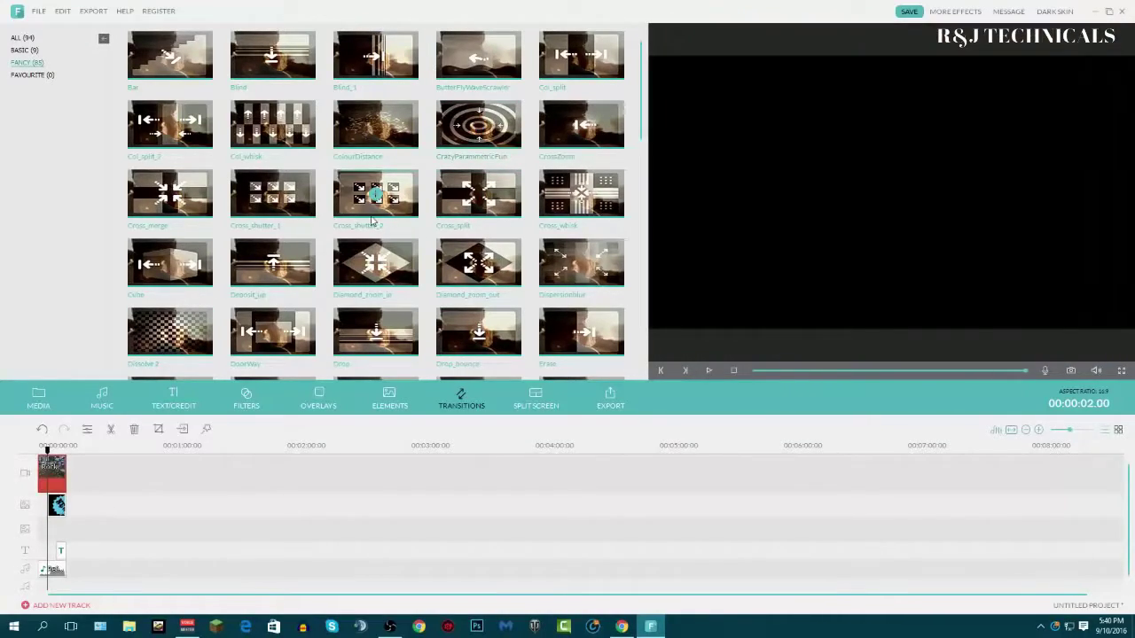
pyautogui.click(396, 263)
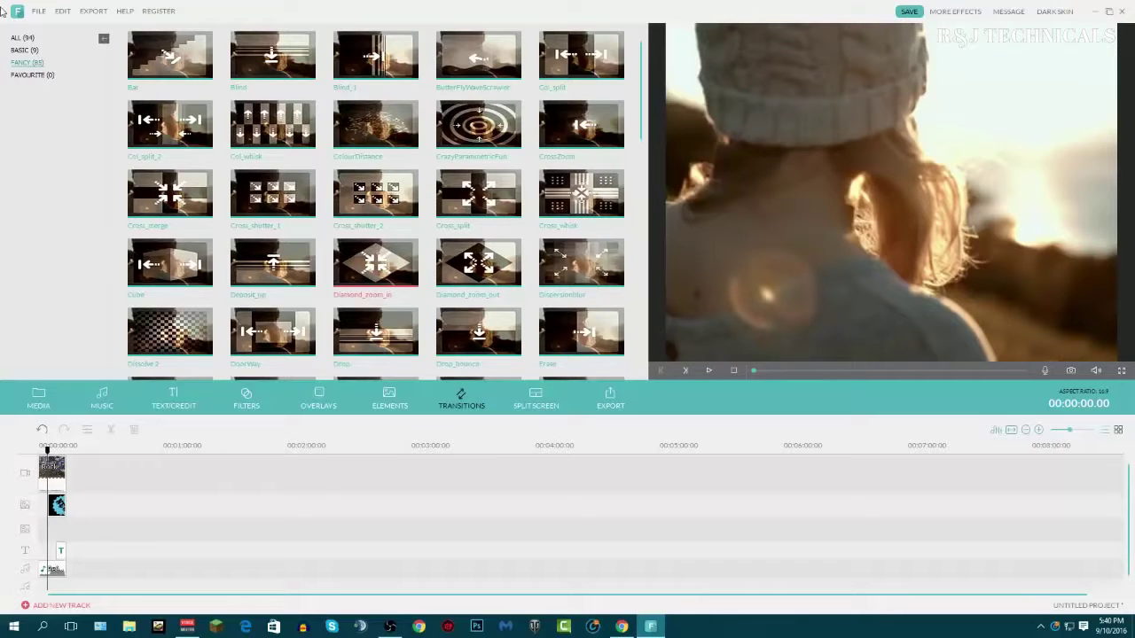
pyautogui.scroll(-10, 574, 237)
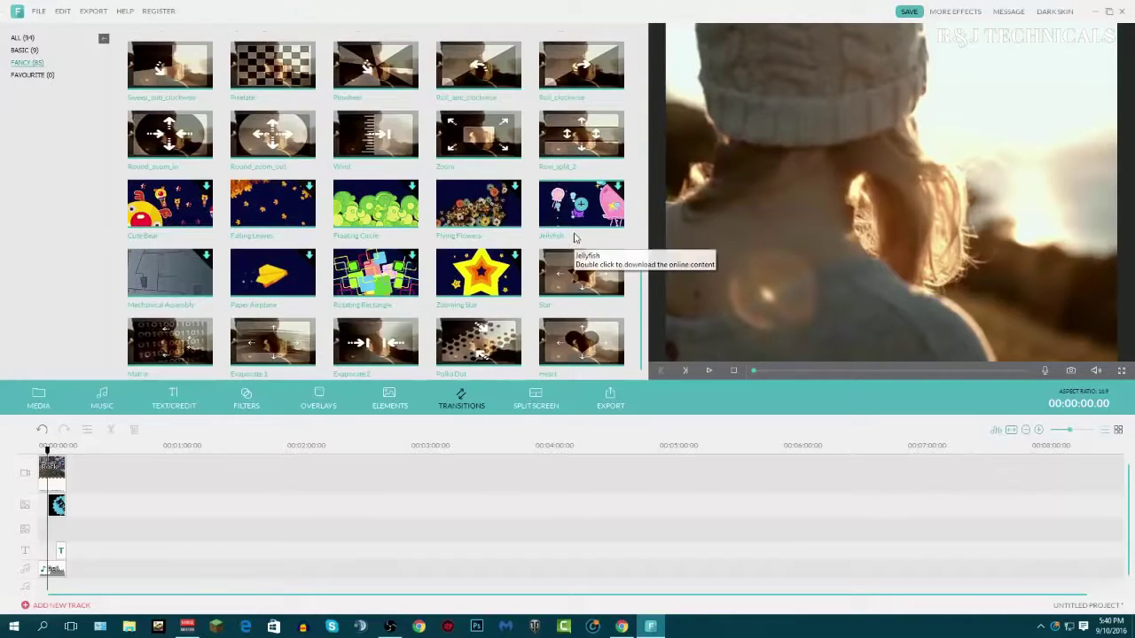
pyautogui.click(394, 220)
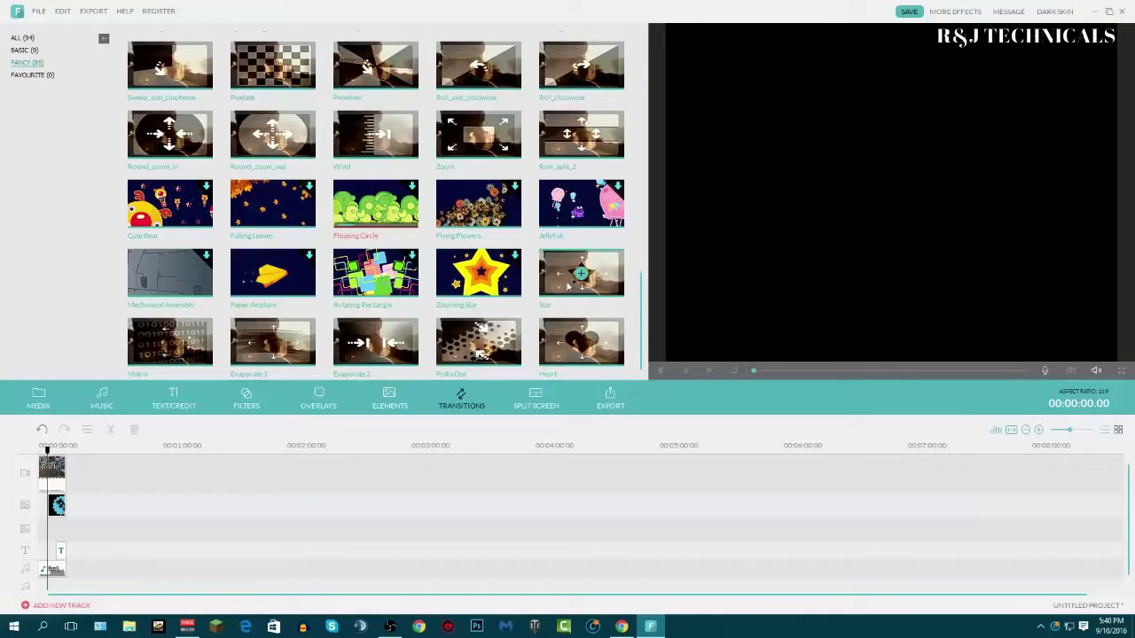
pyautogui.scroll(5, 537, 254)
pyautogui.click(27, 51)
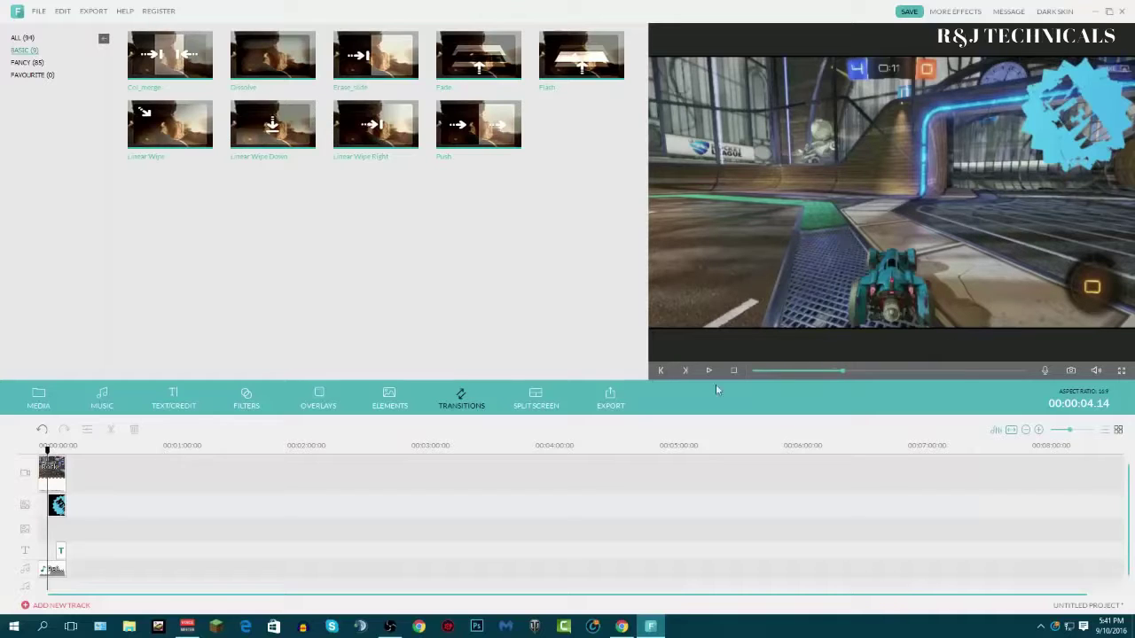
# - Insert the side-by-side two-pane split screen with top and bottom bars before the gameplay clip and open its settings
pyautogui.click(537, 400)
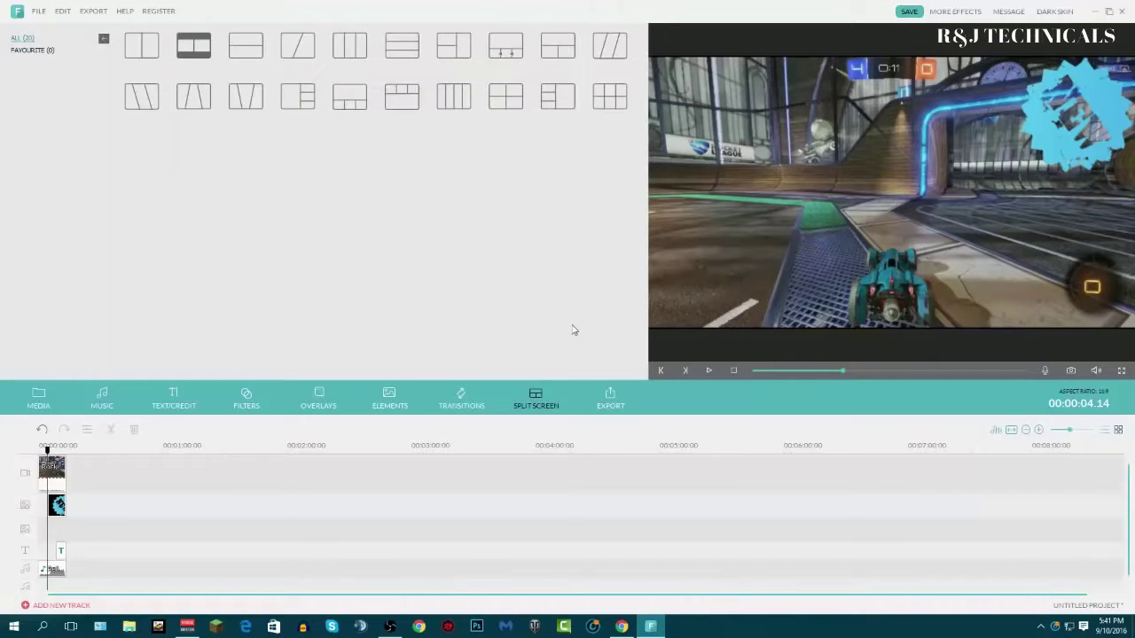
pyautogui.click(191, 51)
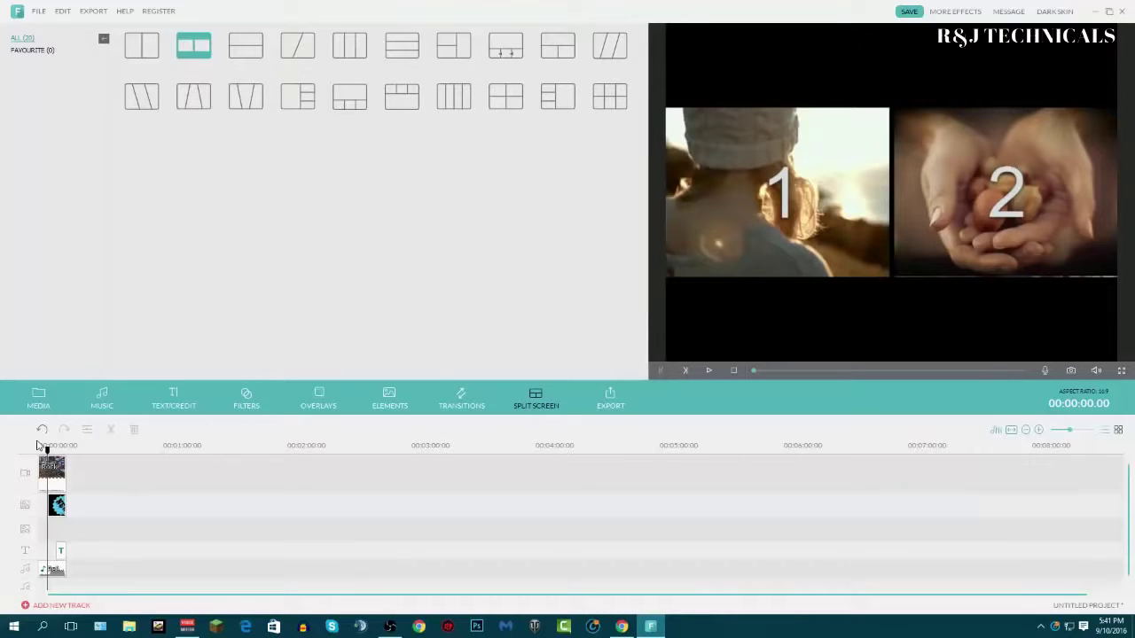
pyautogui.click(210, 55)
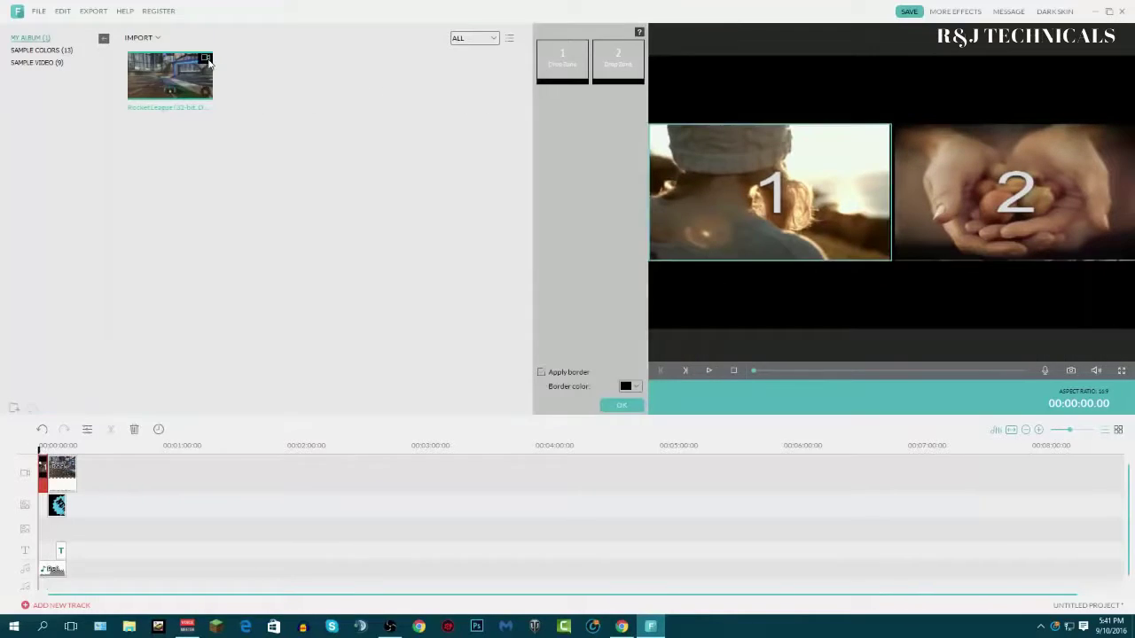
pyautogui.doubleClick(59, 468)
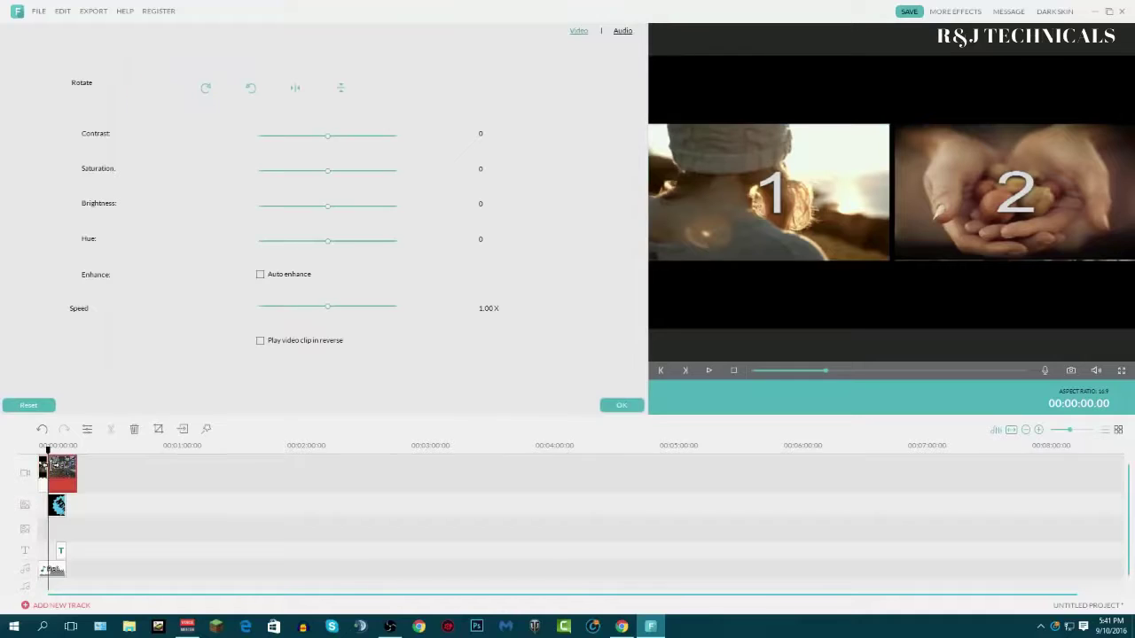
pyautogui.rightClick(70, 470)
pyautogui.click(58, 484)
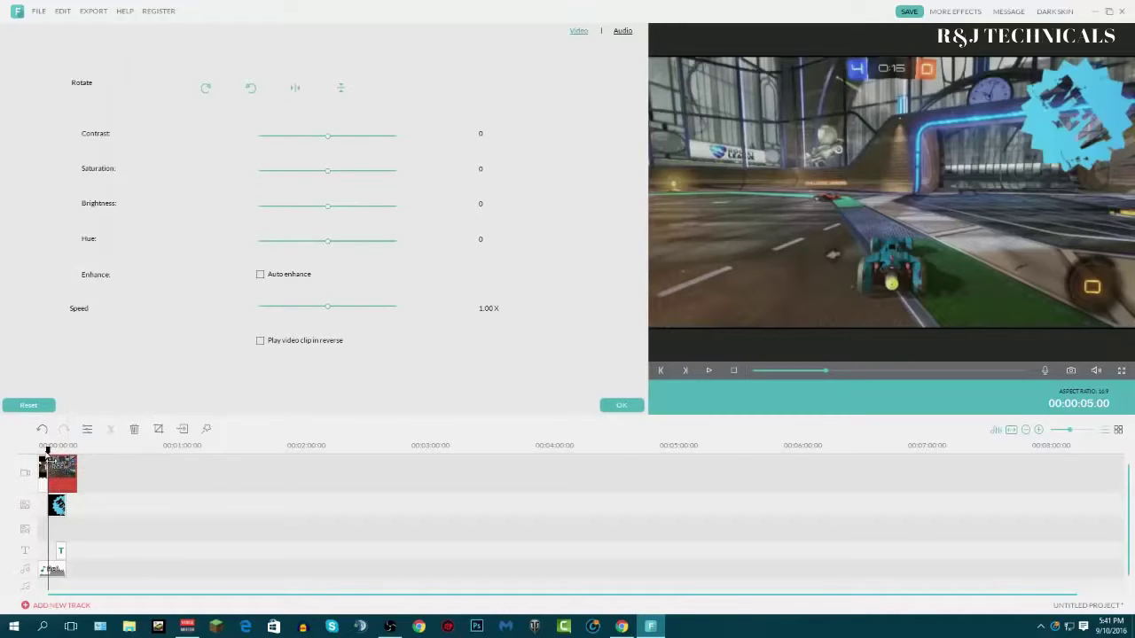
pyautogui.click(43, 465)
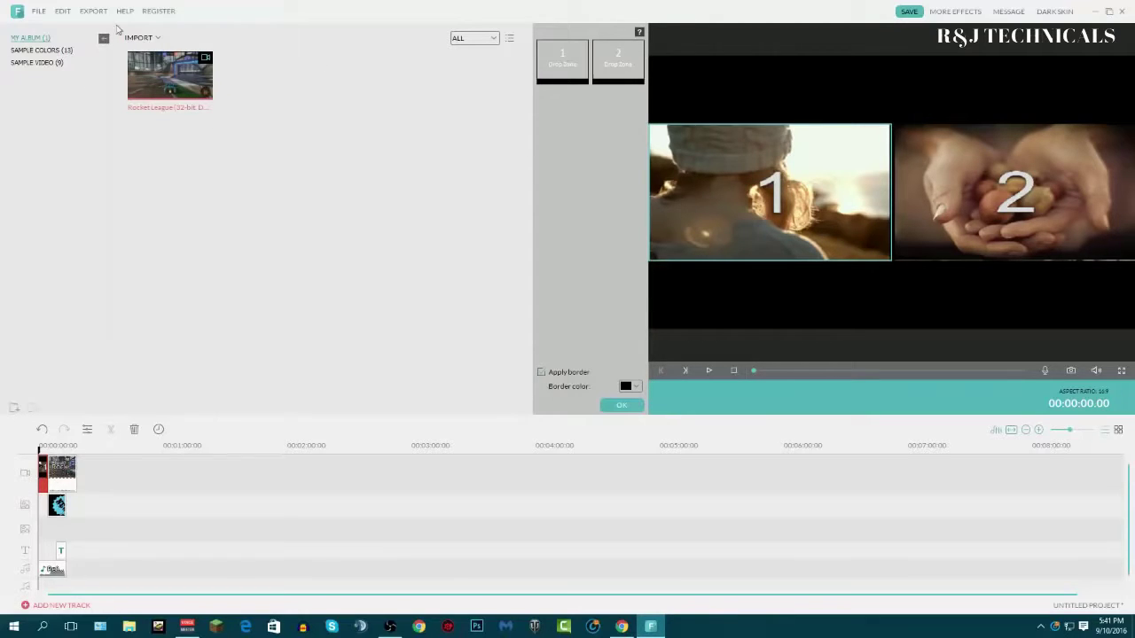
# - Import the gameplay video Rocket League (32-bit, DX9) 7_22_2016 9_16_01 PM into the album
pyautogui.click(39, 11)
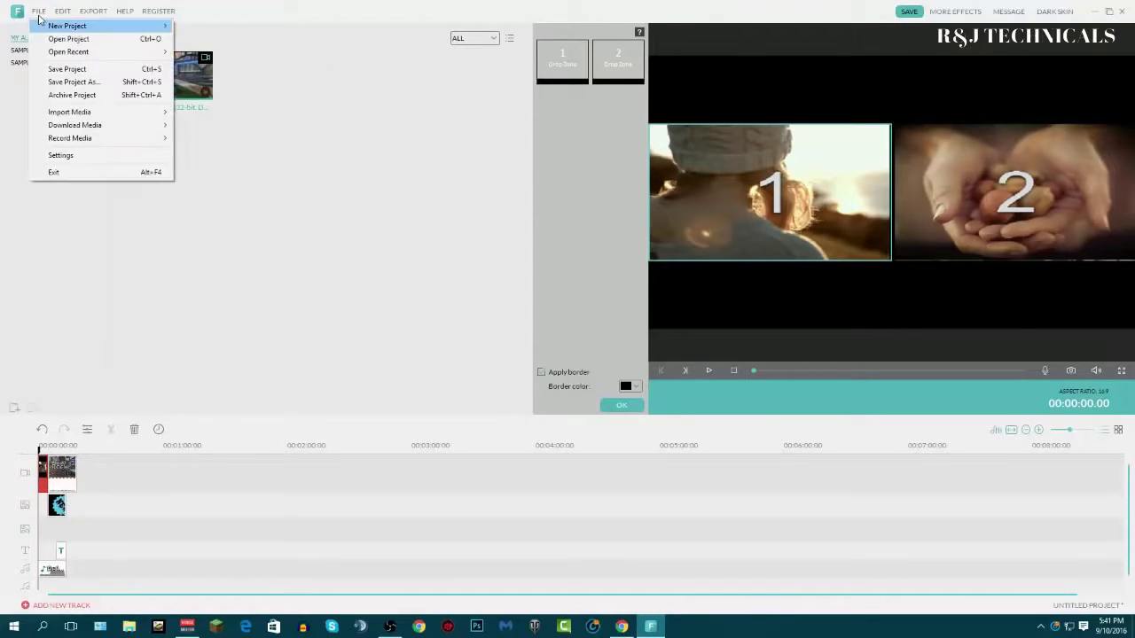
pyautogui.moveTo(80, 112)
pyautogui.click(222, 112)
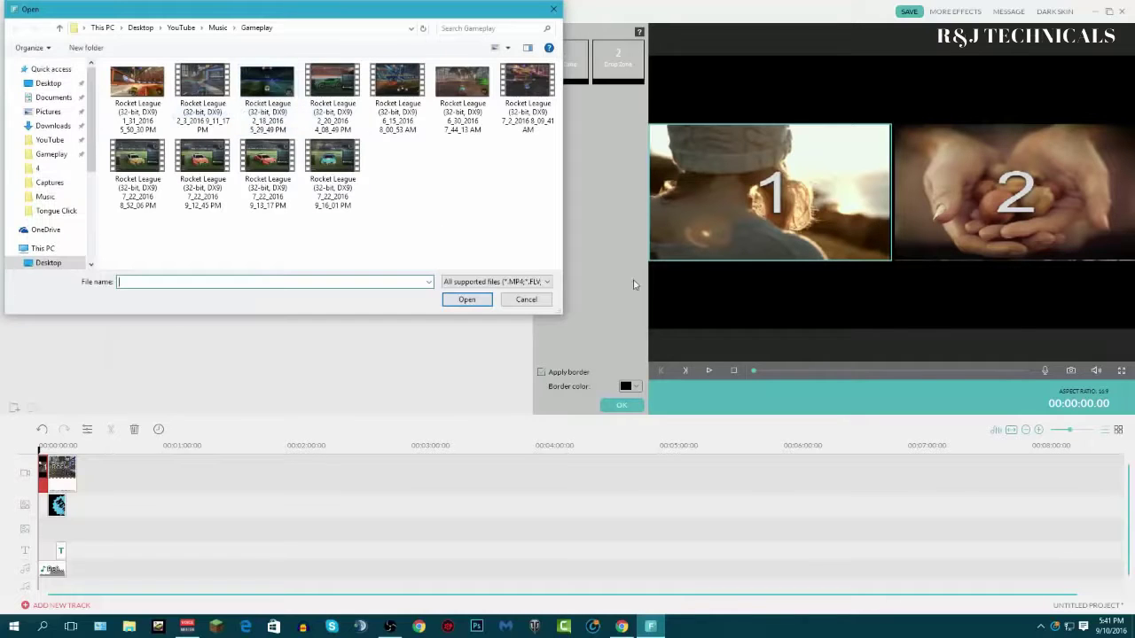
pyautogui.click(350, 157)
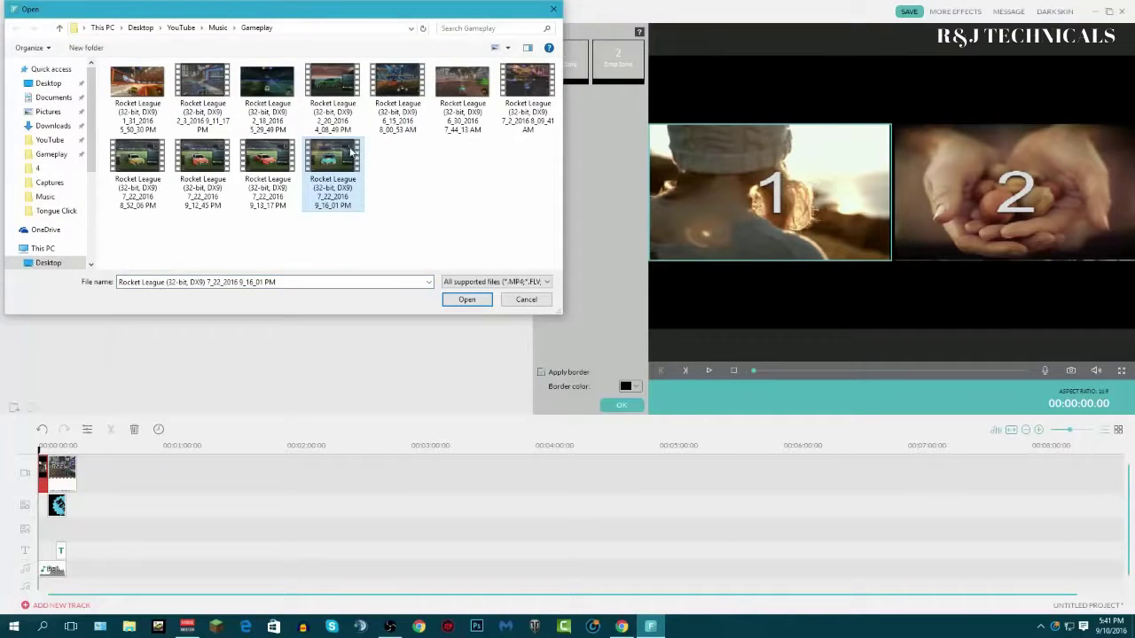
pyautogui.doubleClick(353, 157)
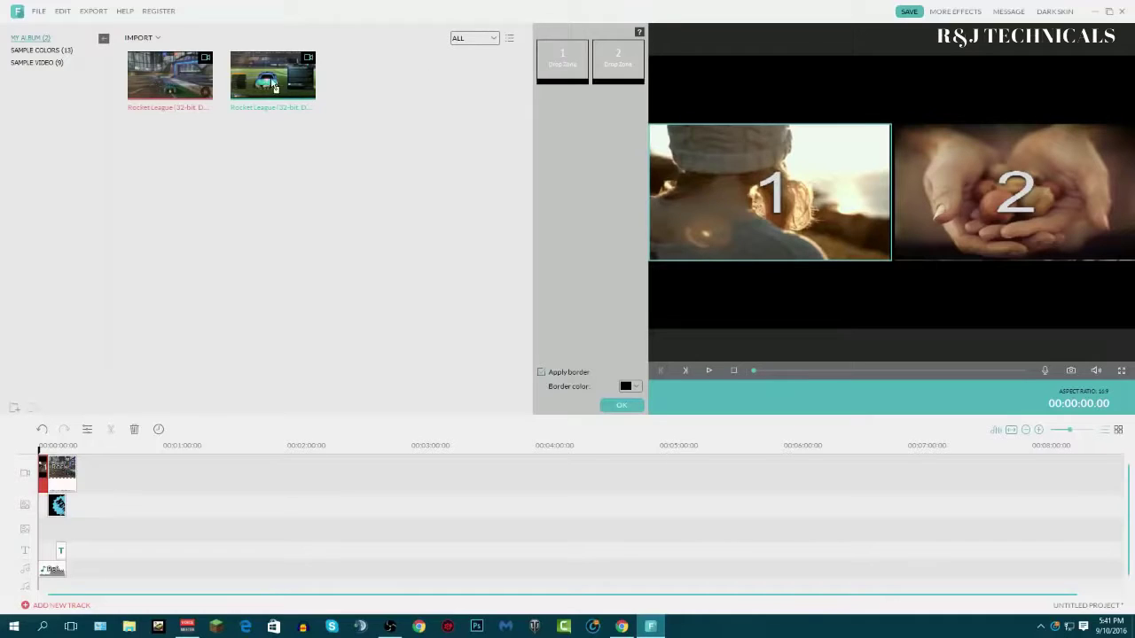
# - Fill drop zone 1 with the original gameplay video and drop zone 2 with the newly imported one, and play the result
pyautogui.doubleClick(271, 89)
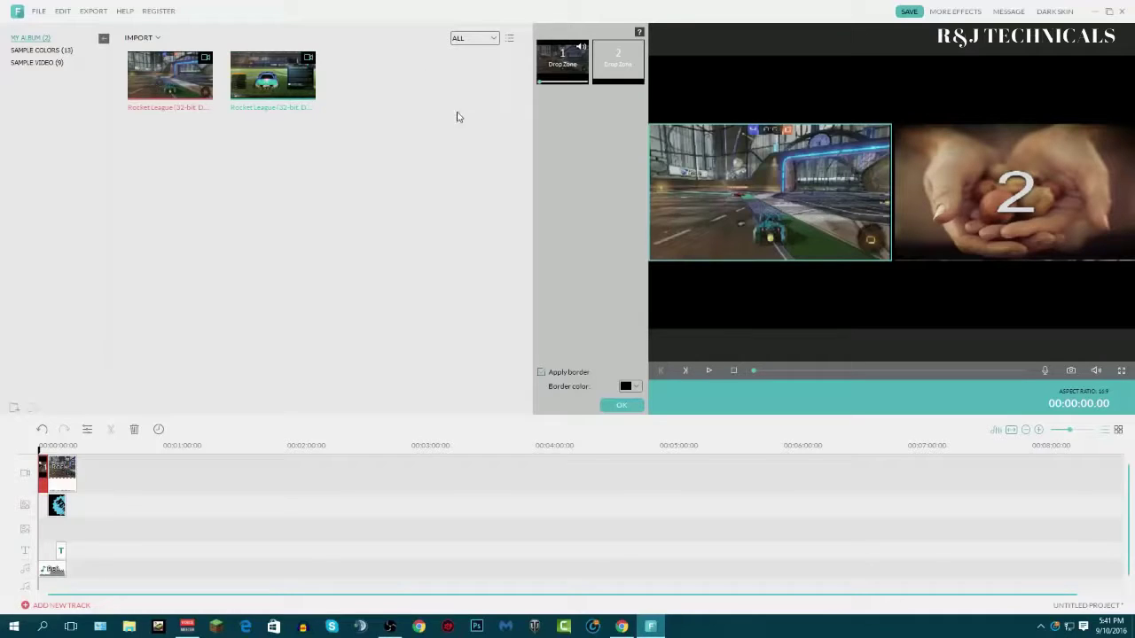
pyautogui.click(637, 71)
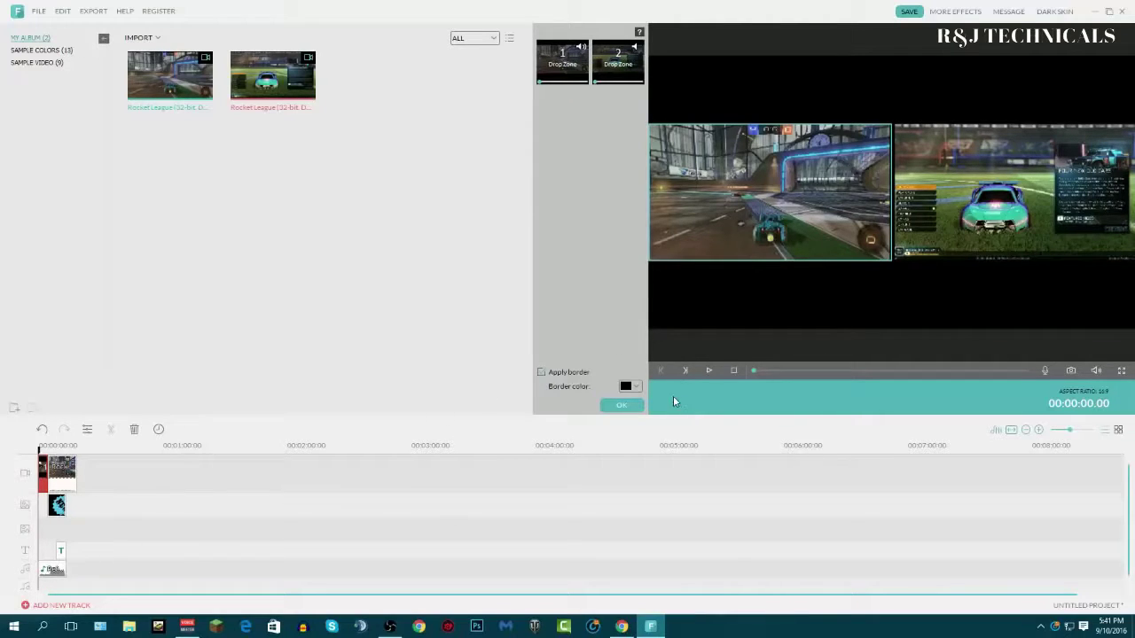
pyautogui.click(713, 371)
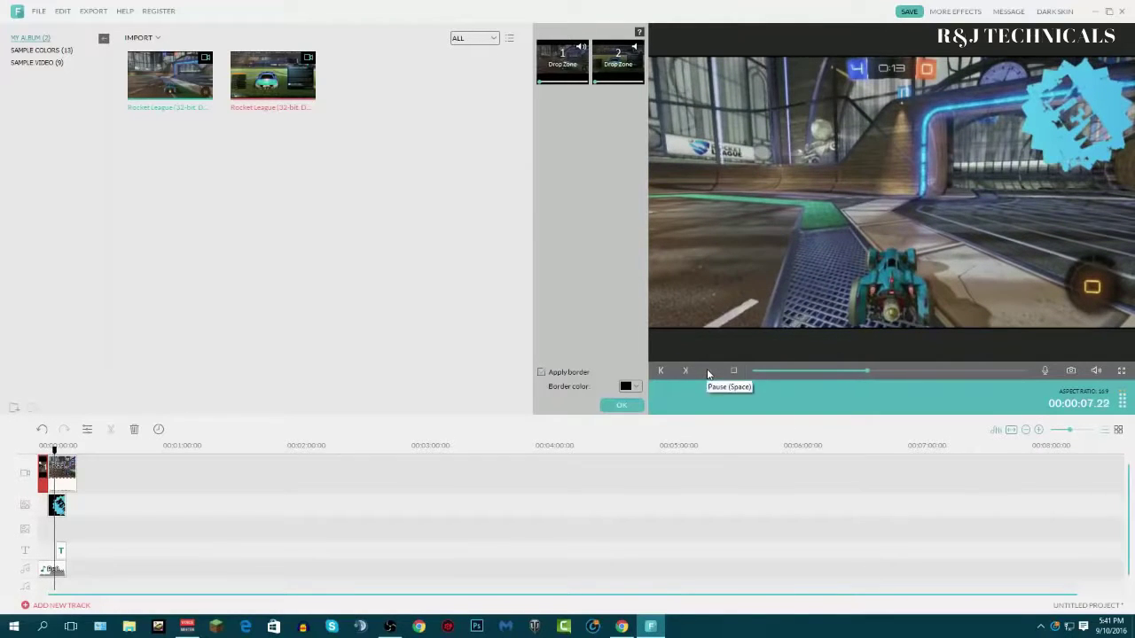
pyautogui.click(708, 373)
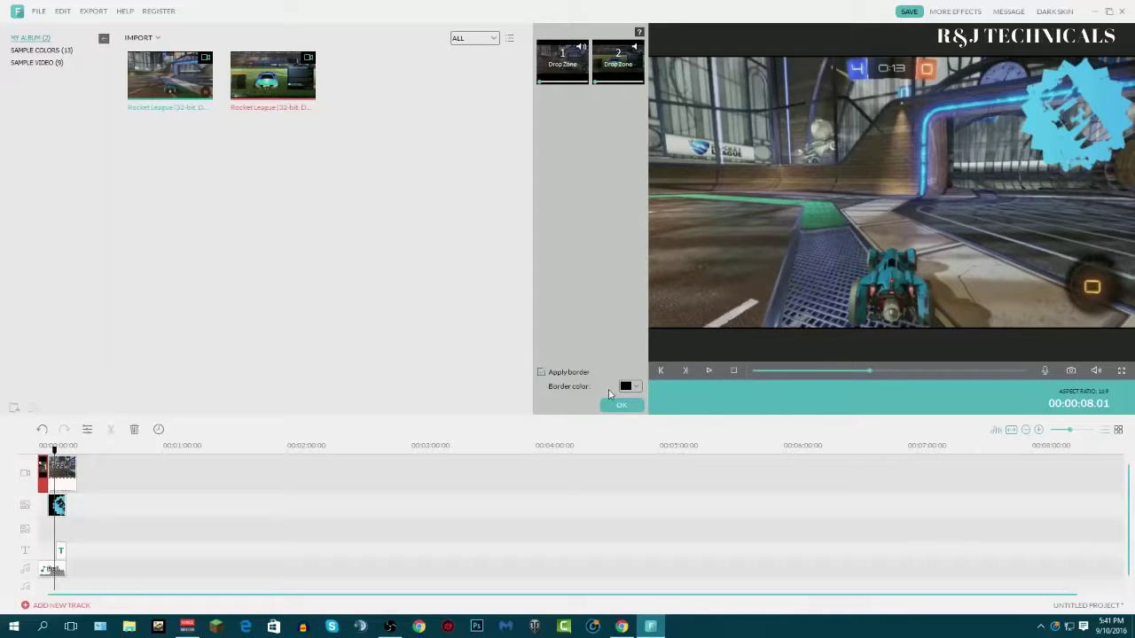
# - Turn off the split screen's border and confirm its settings
pyautogui.click(541, 373)
pyautogui.moveTo(56, 450); pyautogui.dragTo(43, 449)
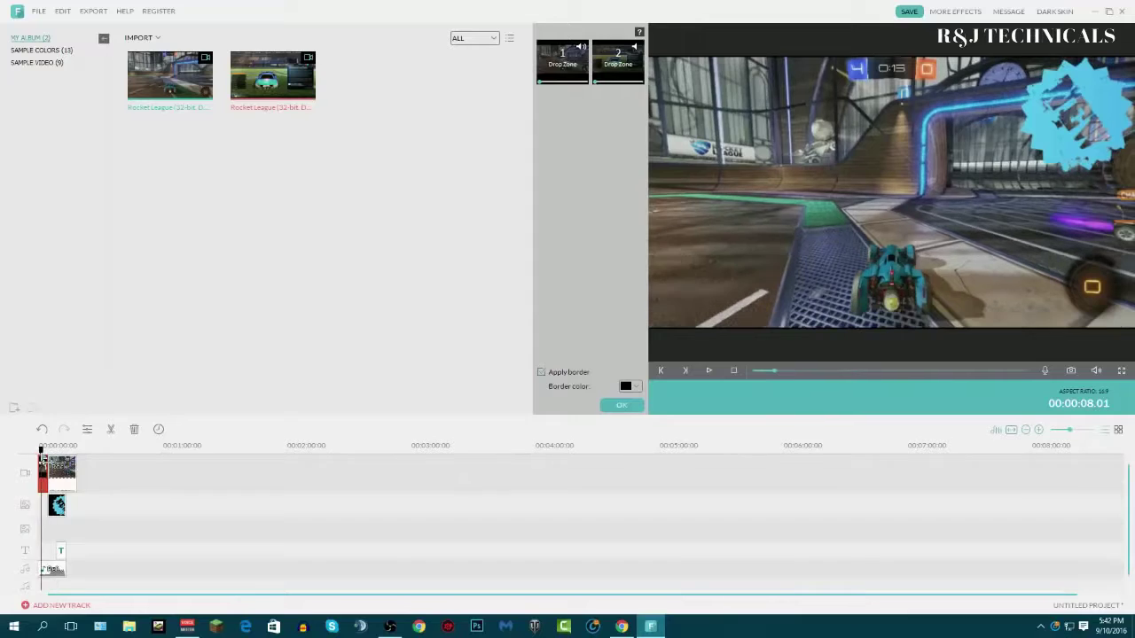
pyautogui.click(542, 373)
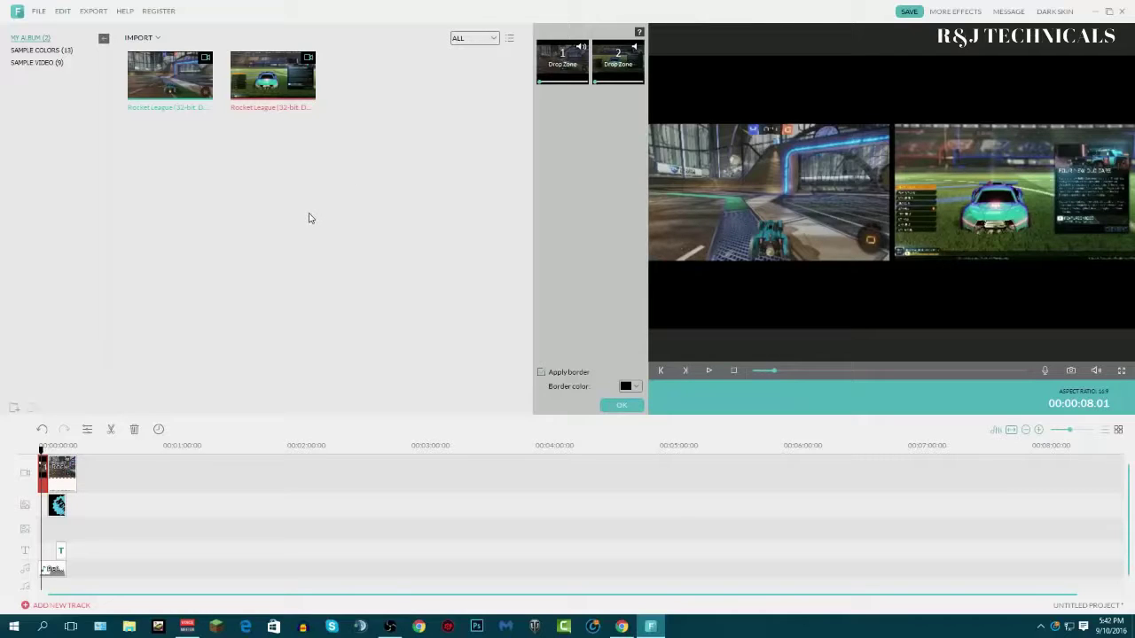
pyautogui.click(740, 180)
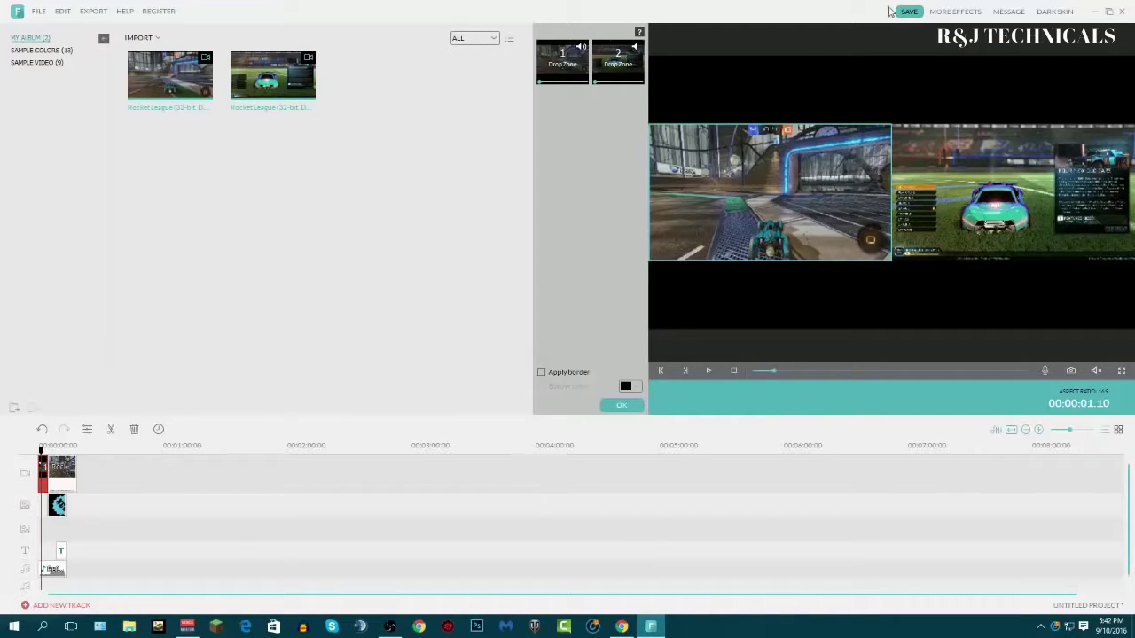
pyautogui.click(65, 446)
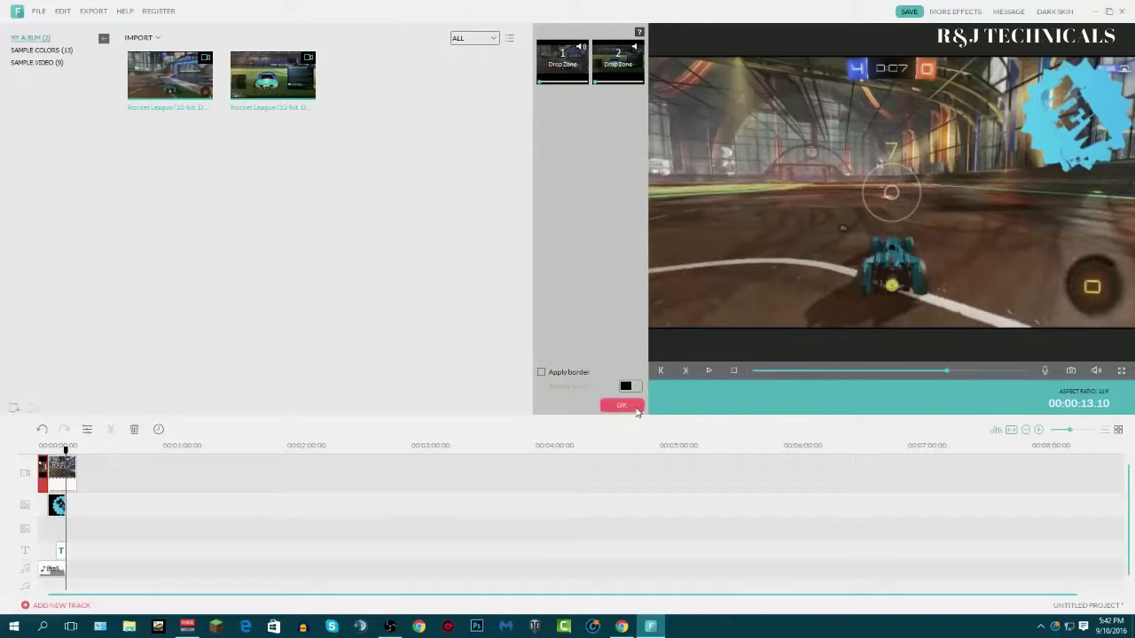
pyautogui.click(621, 406)
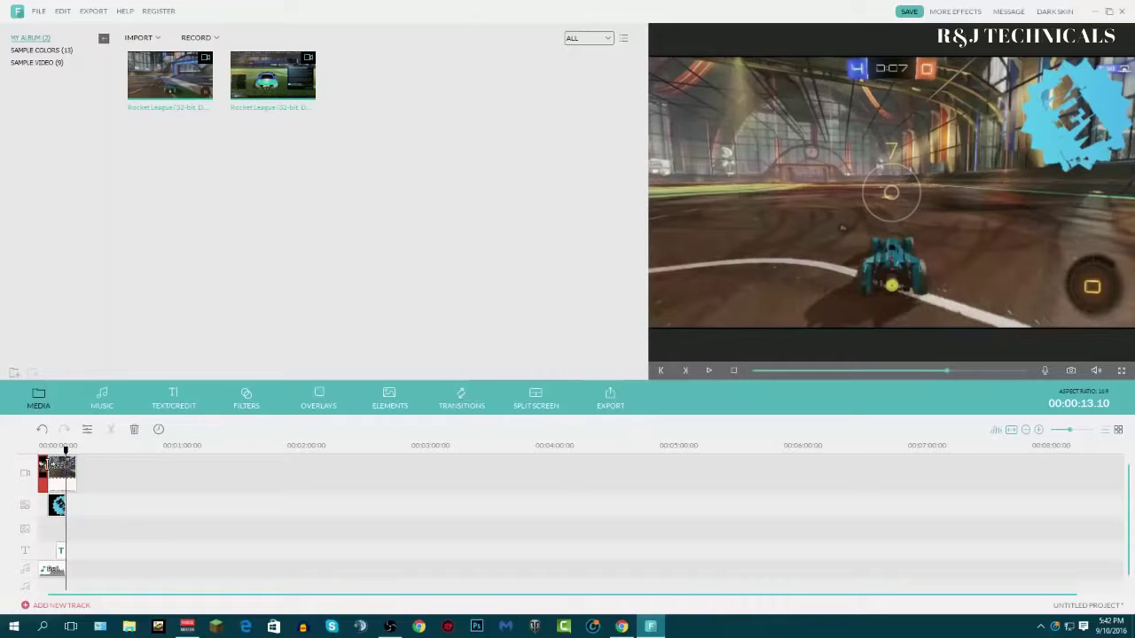
# - Move the THE END title clip so it finishes together with the gameplay clip
pyautogui.click(61, 468)
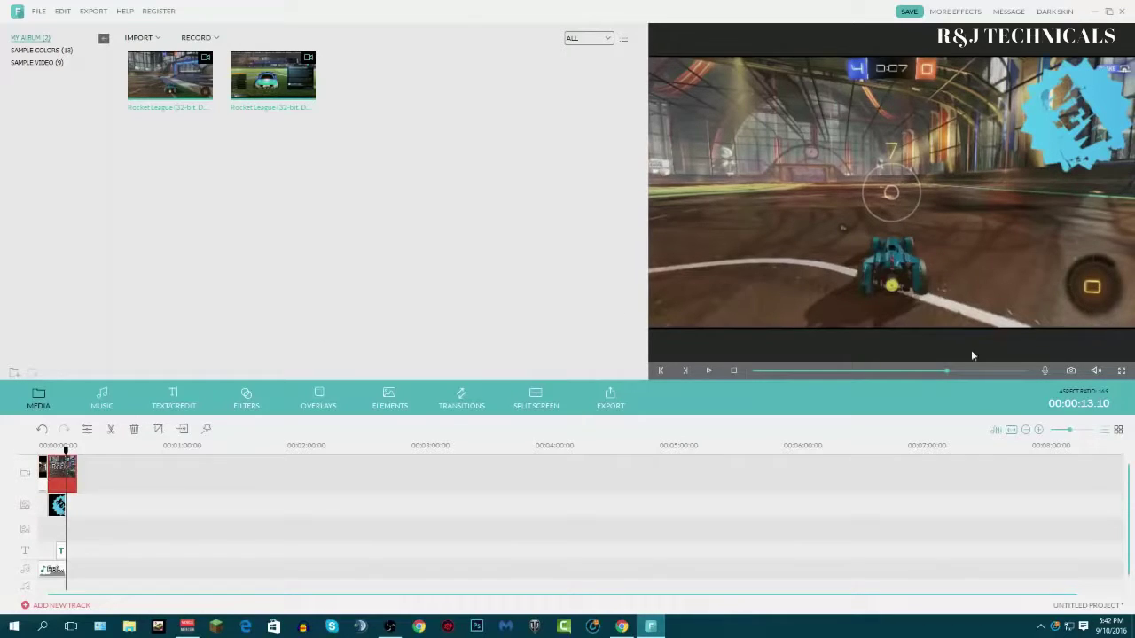
pyautogui.moveTo(65, 447); pyautogui.dragTo(58, 449)
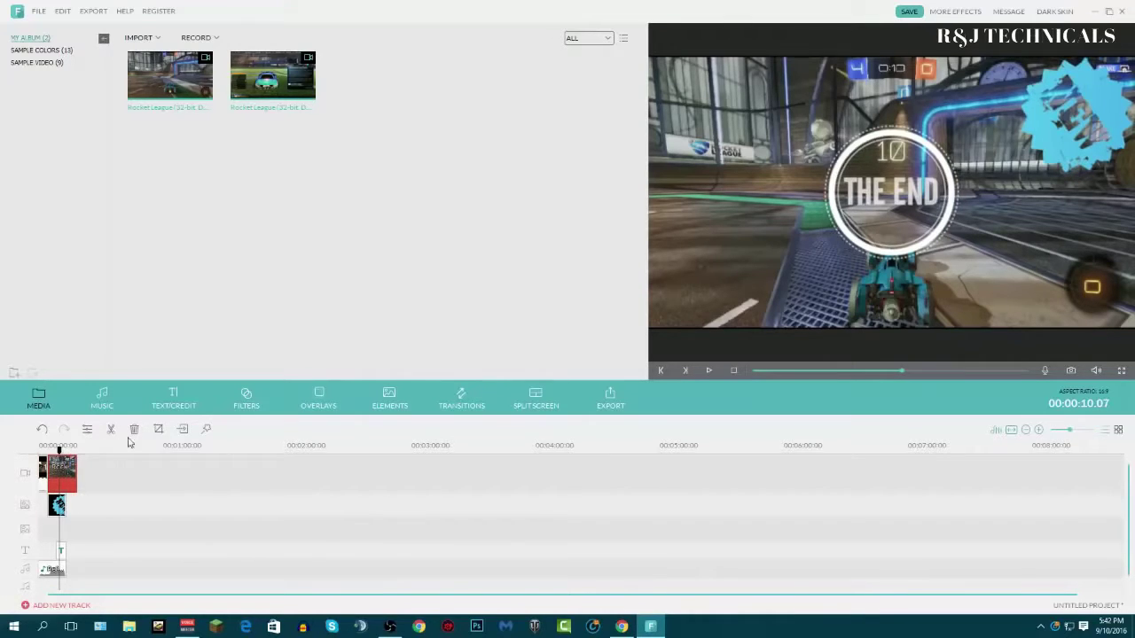
pyautogui.click(59, 550)
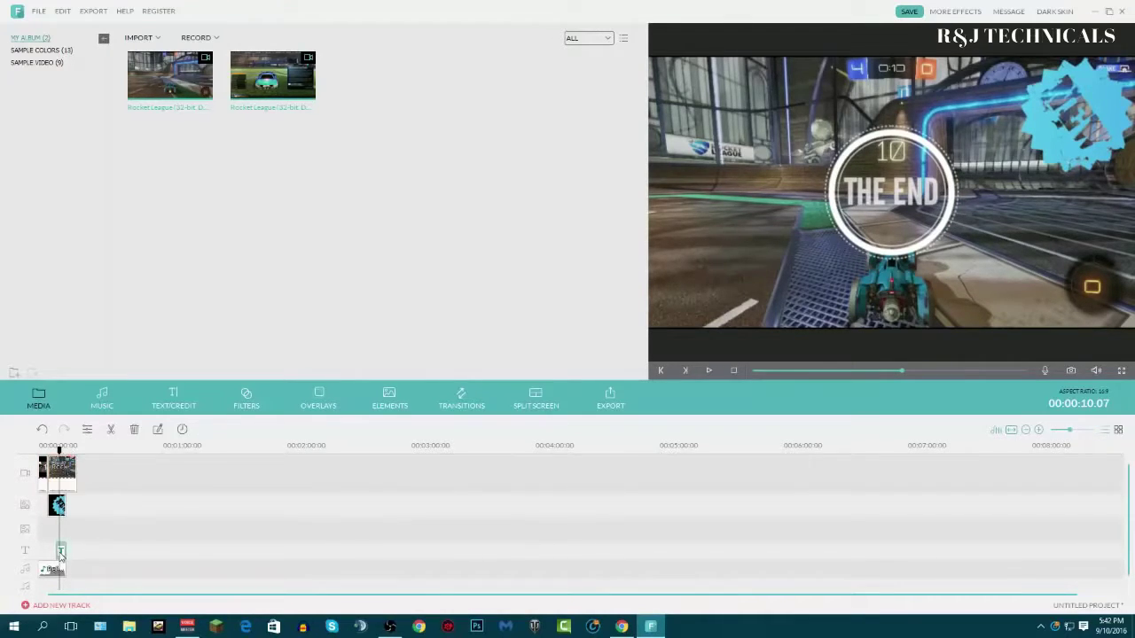
pyautogui.rightClick(61, 553)
pyautogui.doubleClick(62, 554)
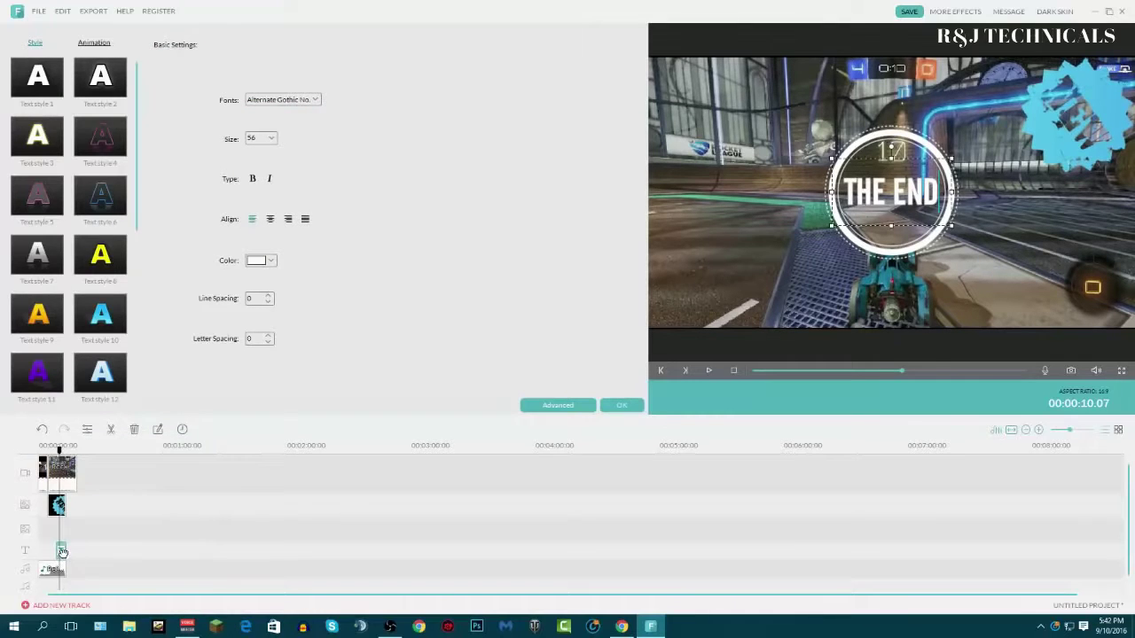
pyautogui.moveTo(63, 551); pyautogui.dragTo(74, 551)
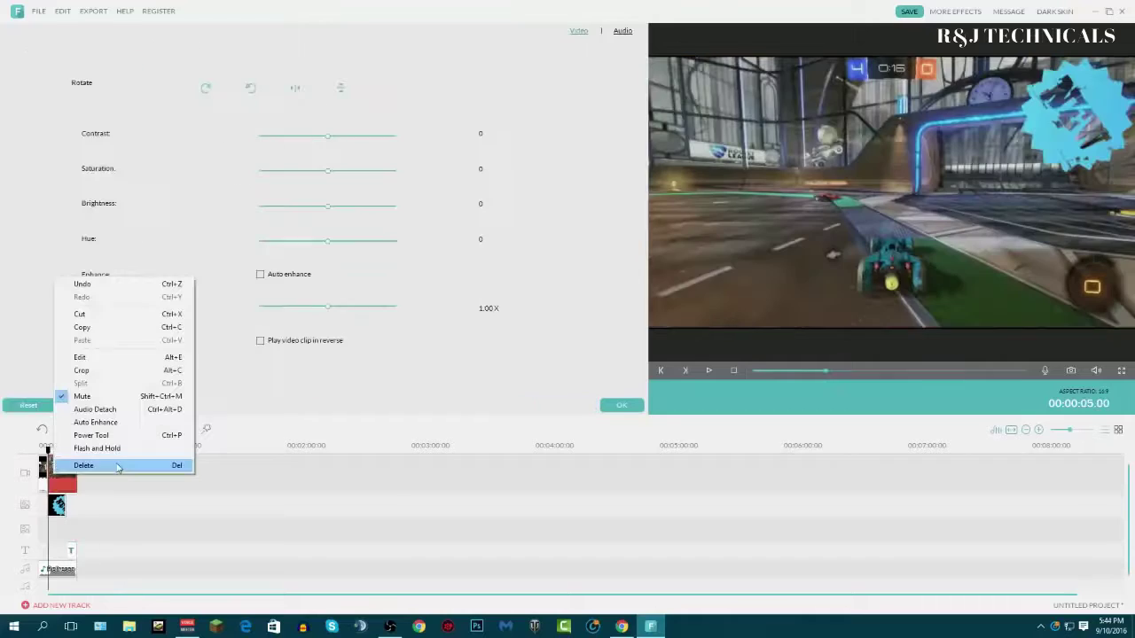
# - Review the gameplay clip's available commands and its video editing settings, leaving the values unchanged
pyautogui.click(693, 314)
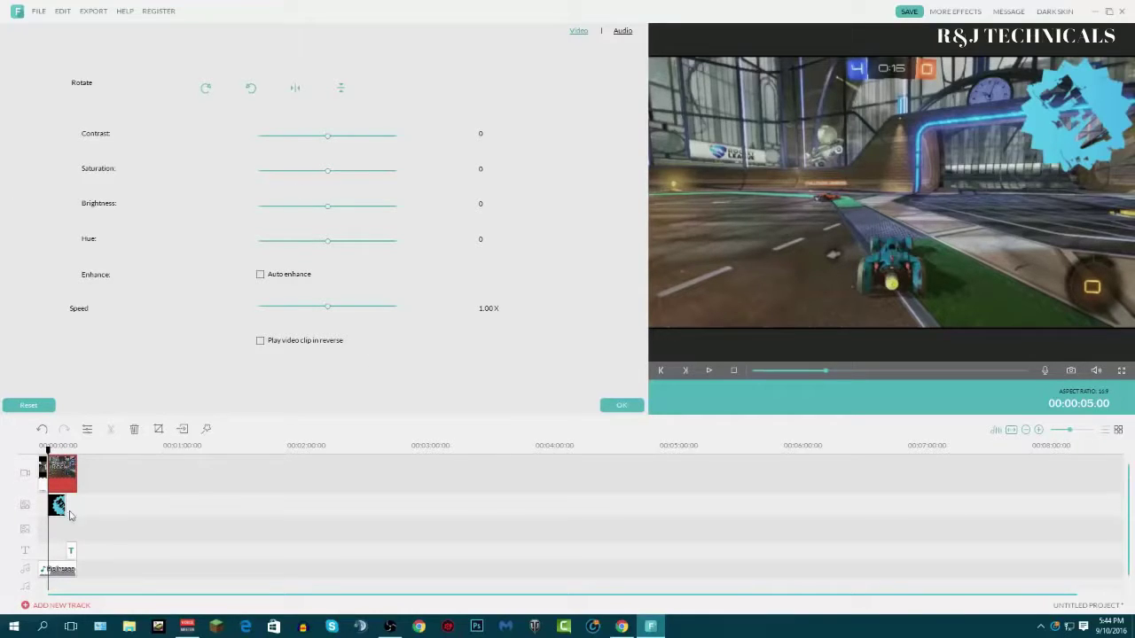
pyautogui.rightClick(69, 475)
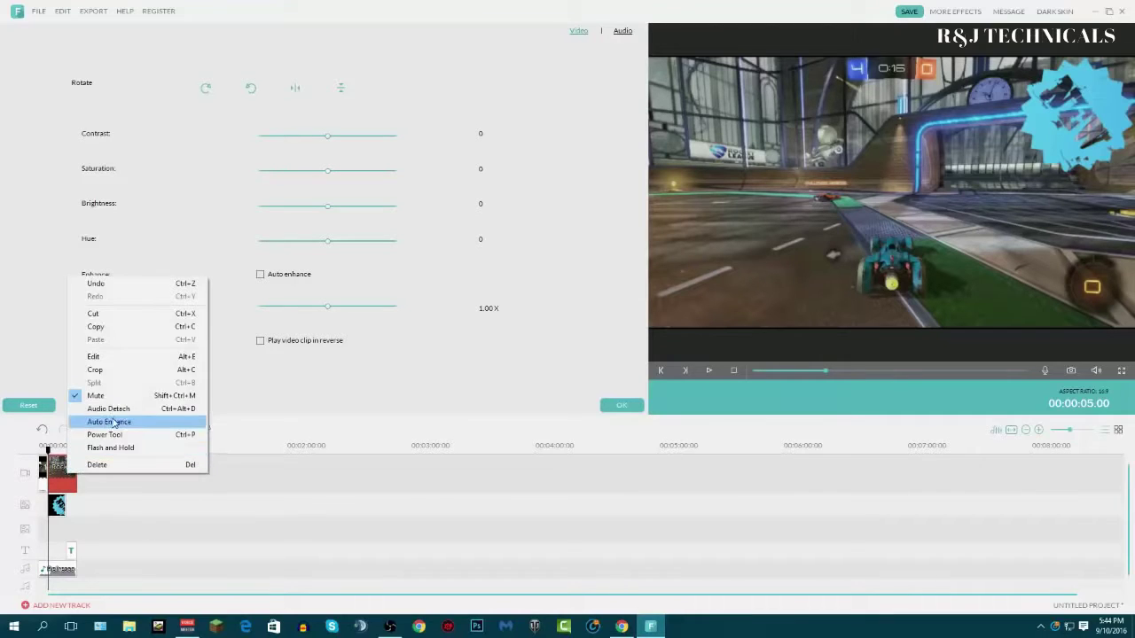
pyautogui.click(122, 356)
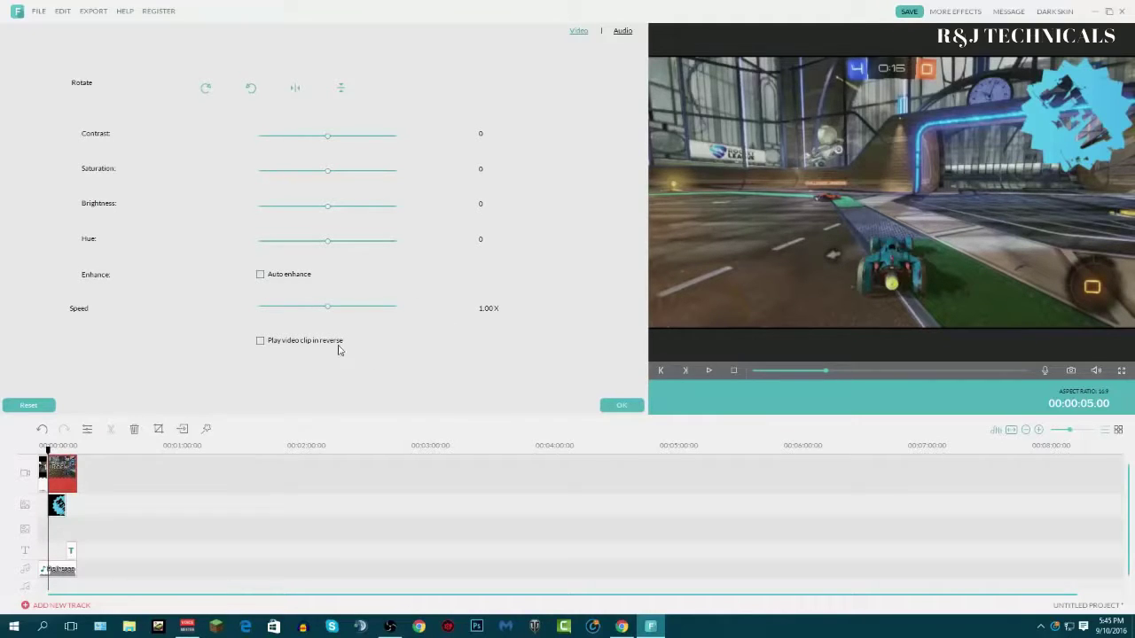
pyautogui.click(612, 405)
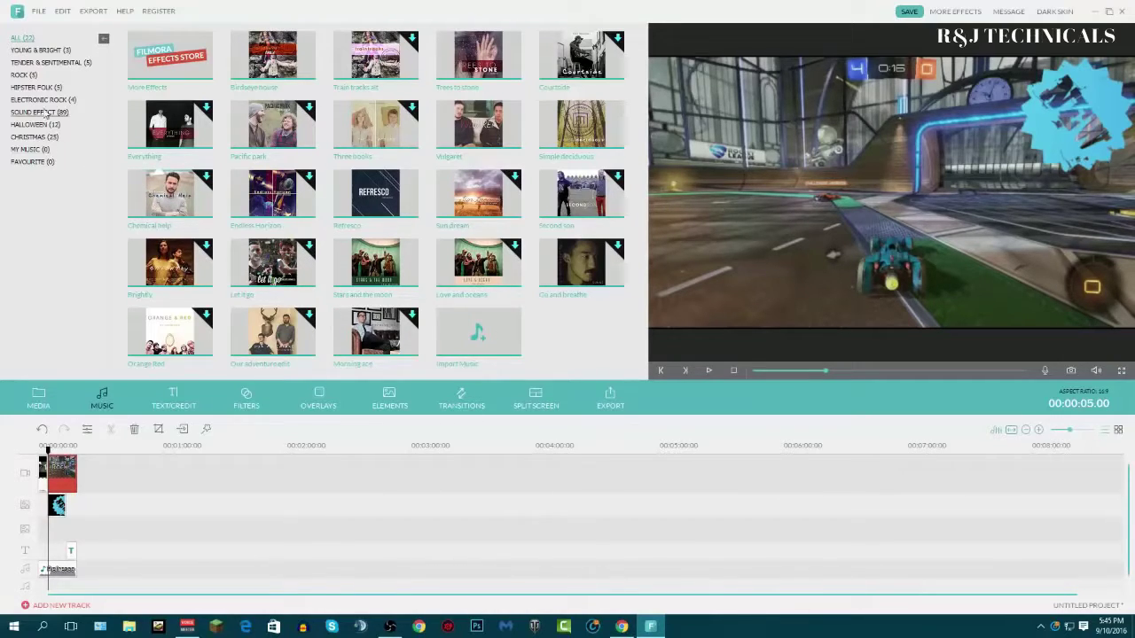
# - Look through the text, filter, overlay, media, element and music libraries again, including the sample videos and colors
pyautogui.click(173, 396)
pyautogui.click(248, 397)
pyautogui.click(330, 399)
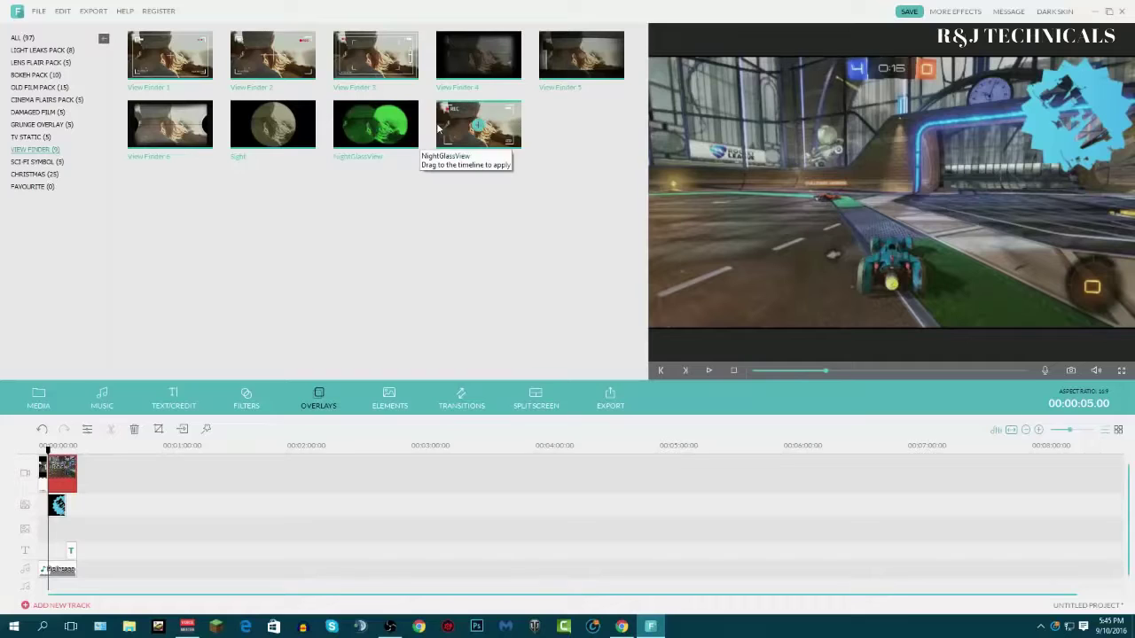
pyautogui.click(38, 397)
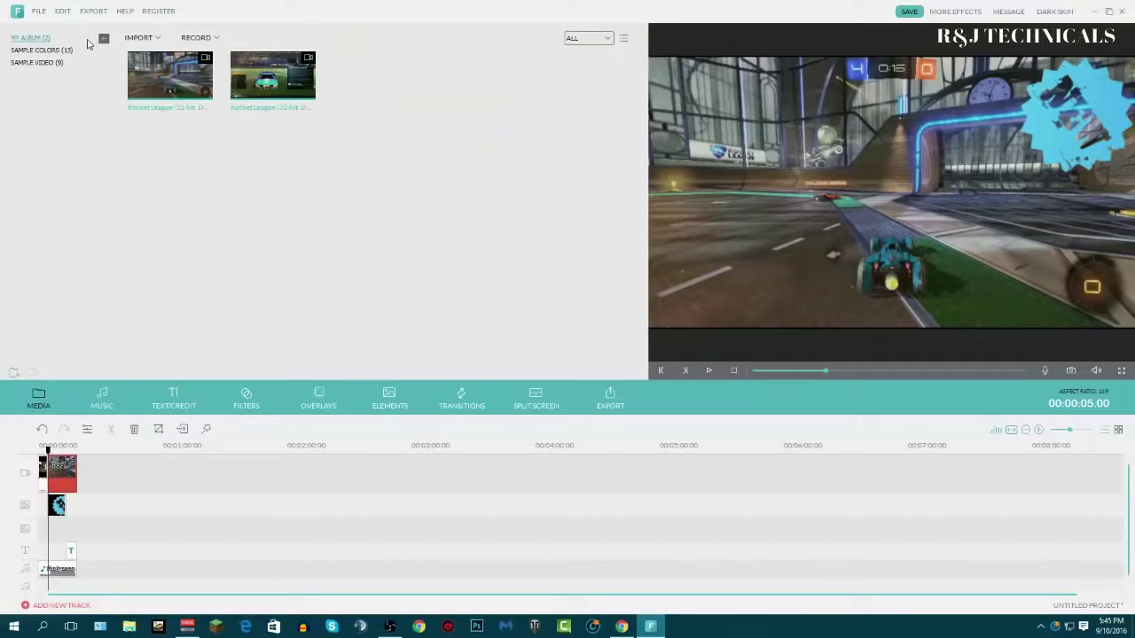
pyautogui.click(37, 62)
pyautogui.click(41, 49)
pyautogui.click(30, 38)
pyautogui.click(383, 396)
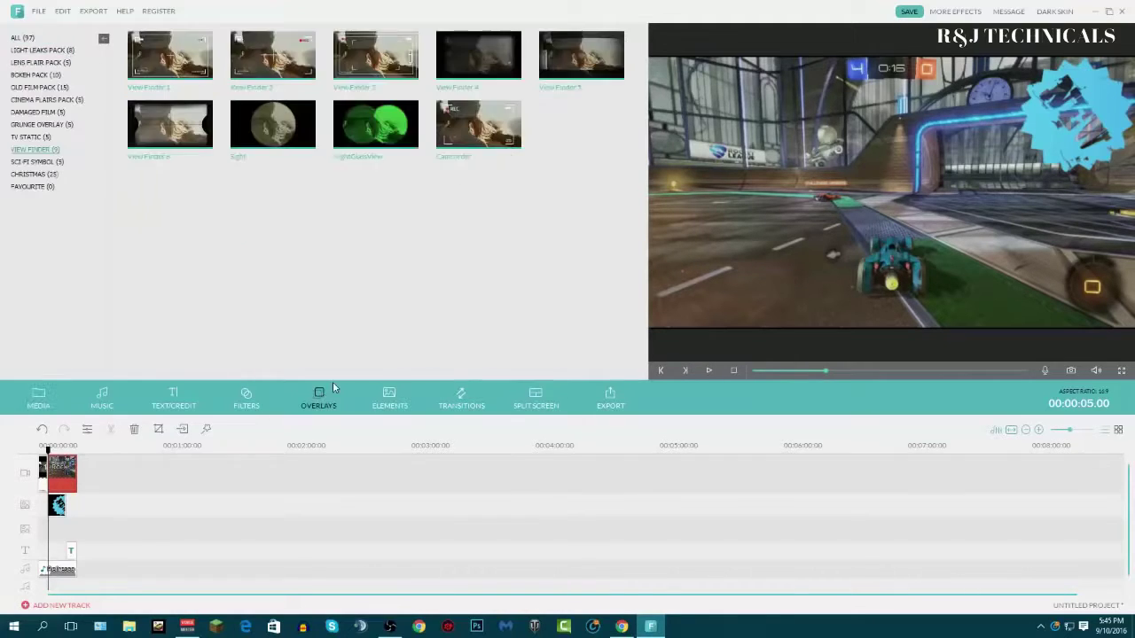
pyautogui.click(170, 399)
pyautogui.click(102, 397)
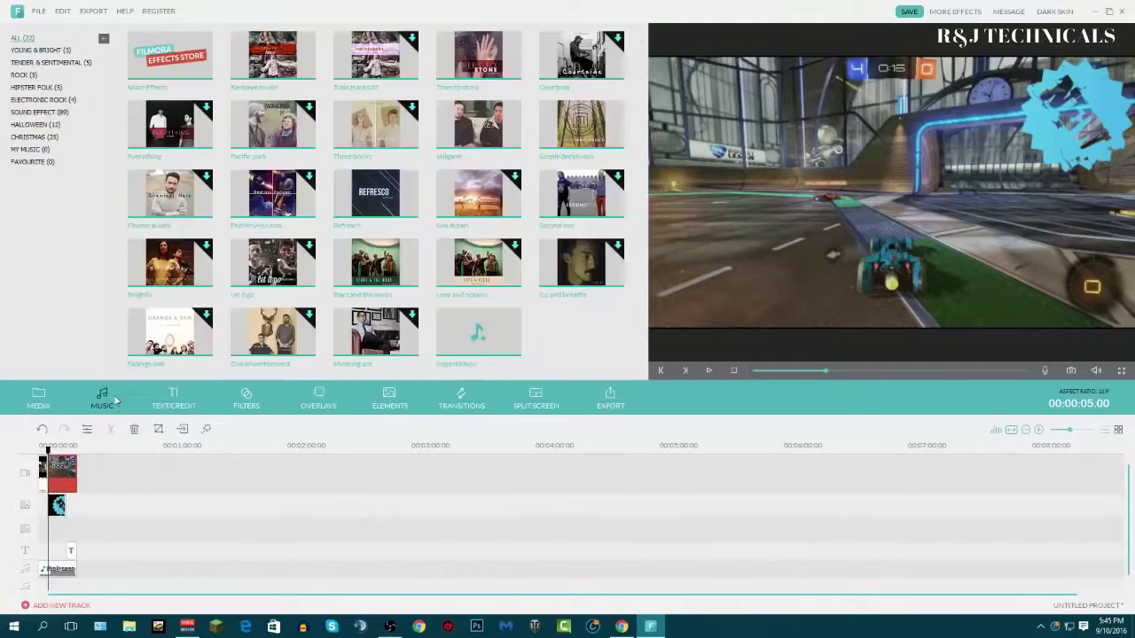